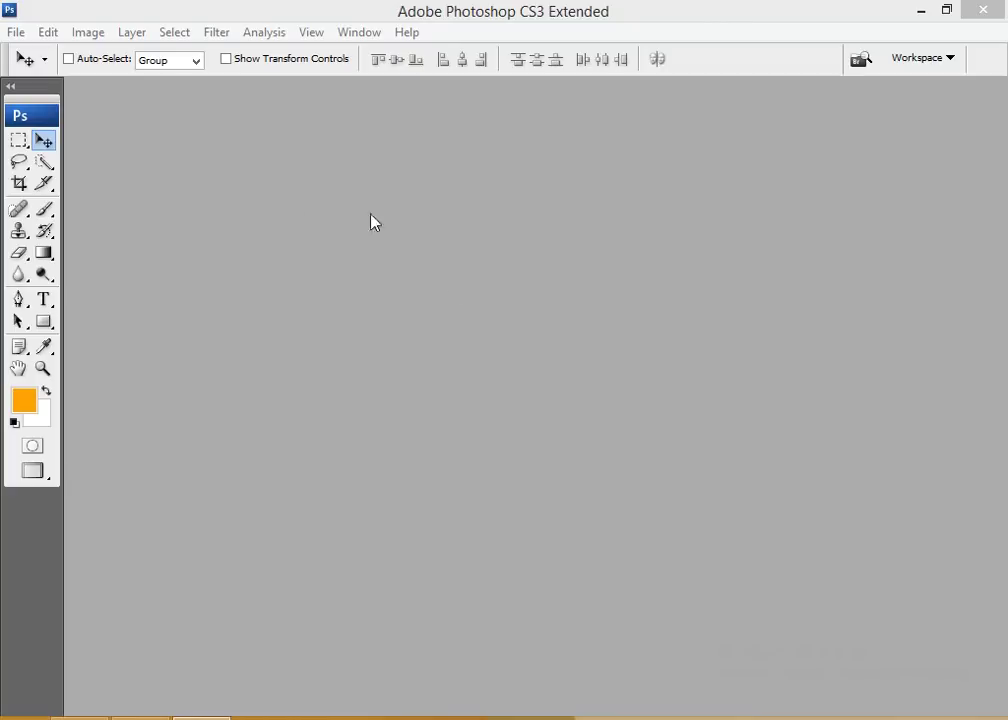
- Bring the Photoshop window to the front
click(320, 225)
- Create a new 210 × 93 mm document at 300 pixels/inch
key(ctrl+n)
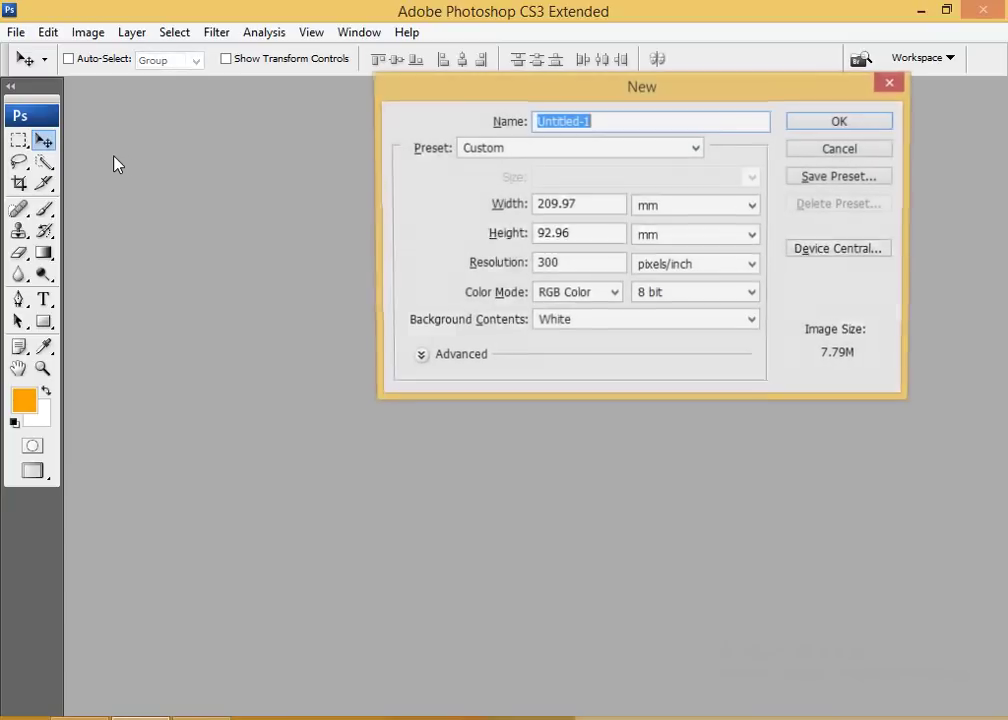
drag(616, 104, 548, 120)
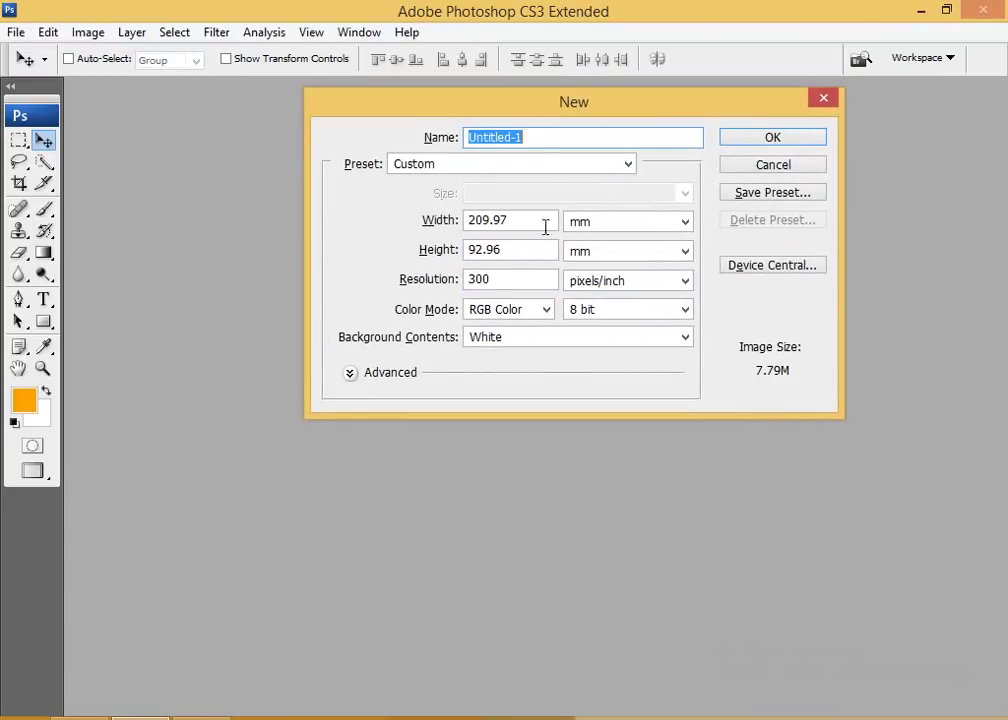
double_click(531, 219)
text(21)
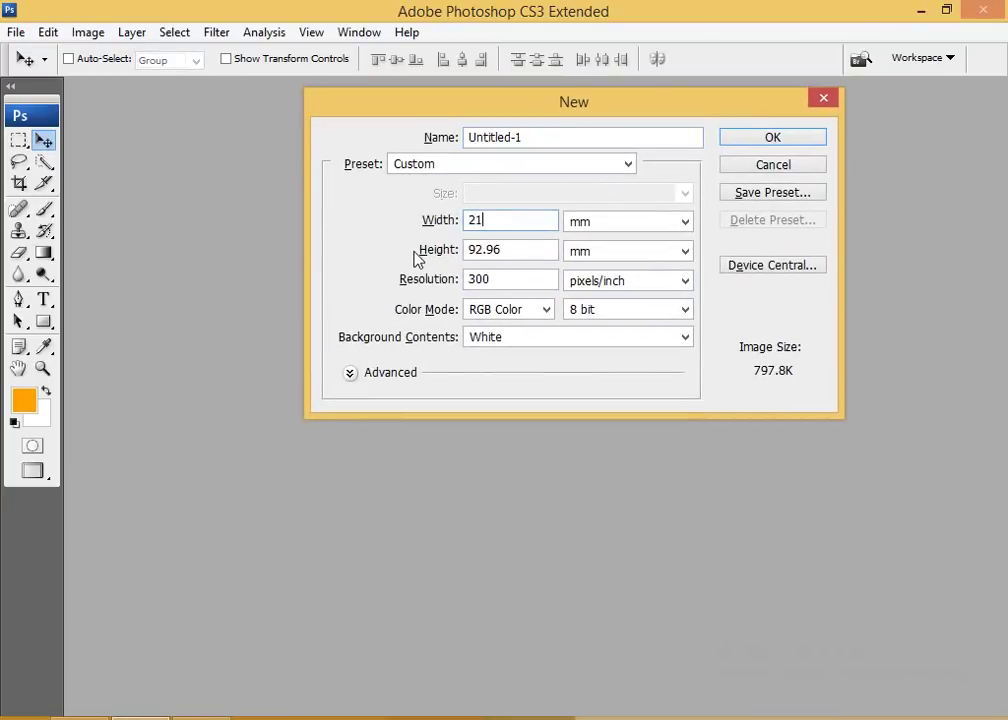
text(0)
click(595, 228)
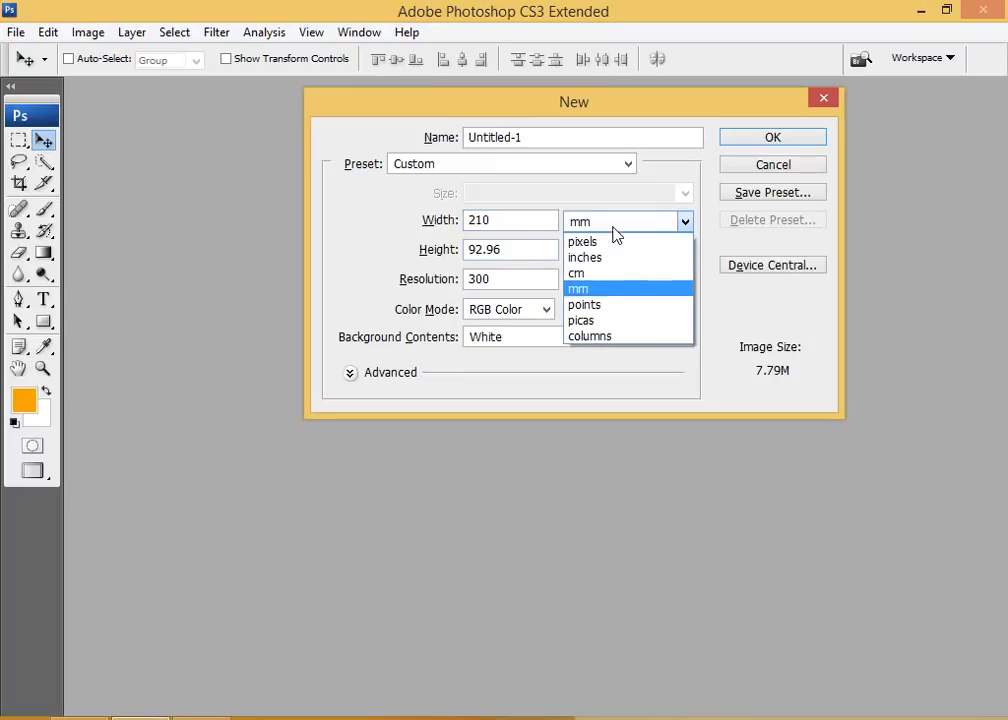
drag(533, 251, 430, 278)
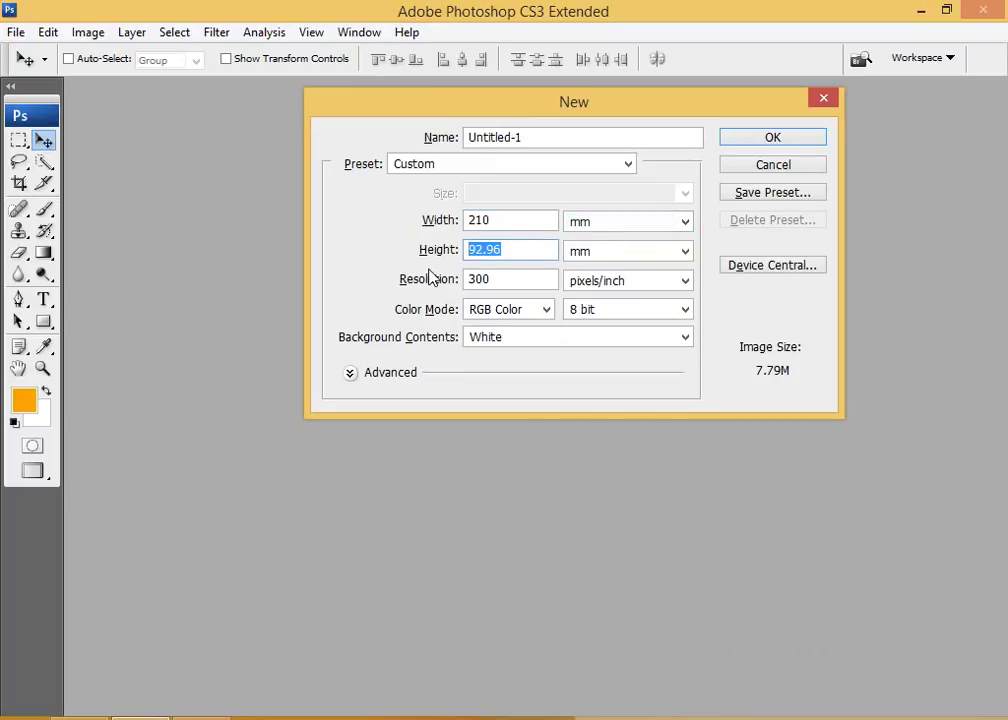
text(93)
click(605, 260)
click(605, 260)
drag(518, 281, 350, 306)
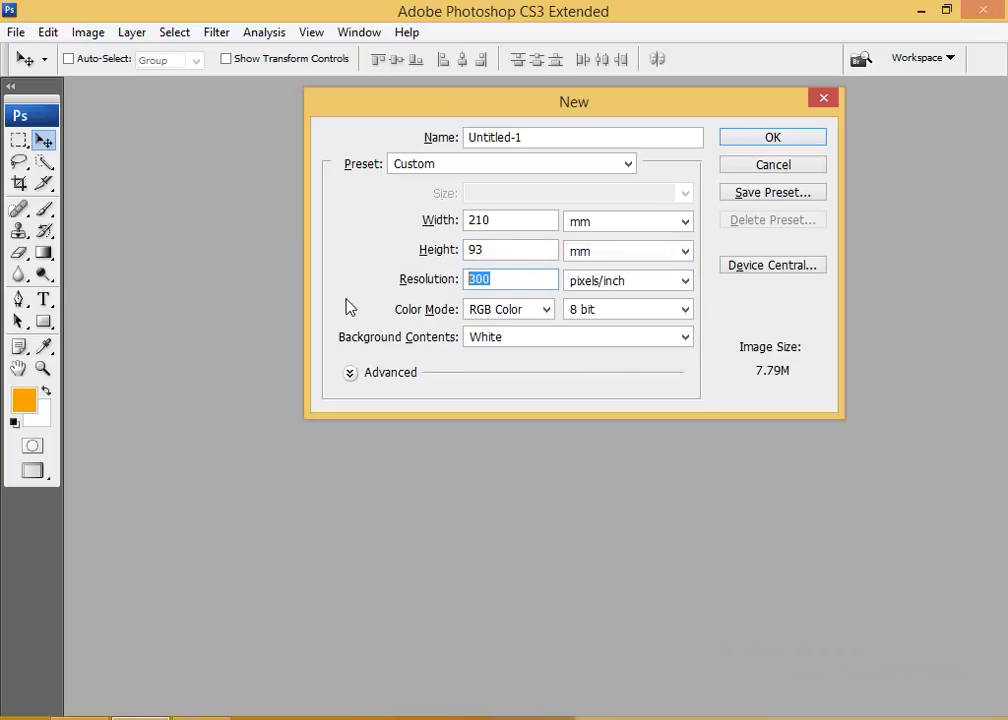
text(300)
key(Return)
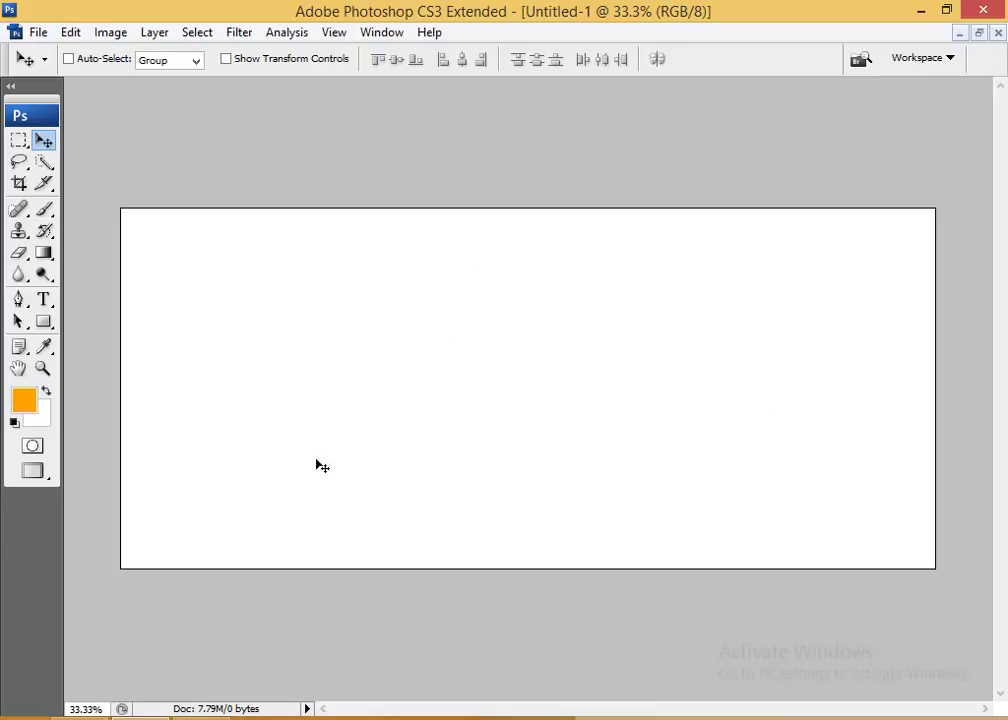
- Show rulers, fit the page on screen, and place a vertical guide at the page centre
key(ctrl+r)
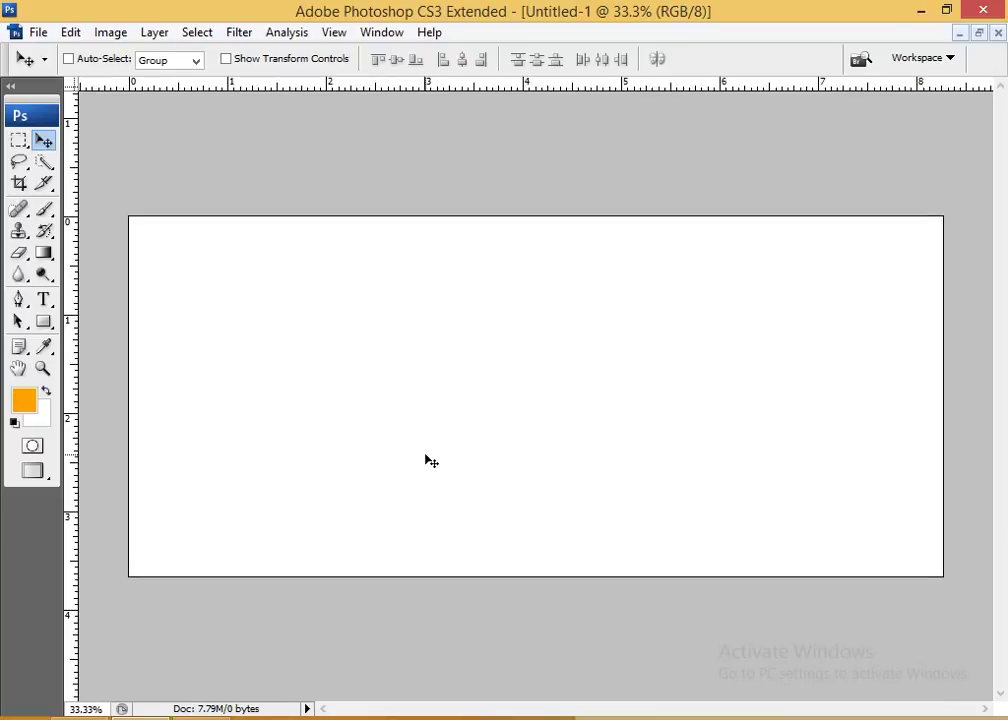
right_click(333, 351)
click(370, 360)
drag(77, 348, 557, 409)
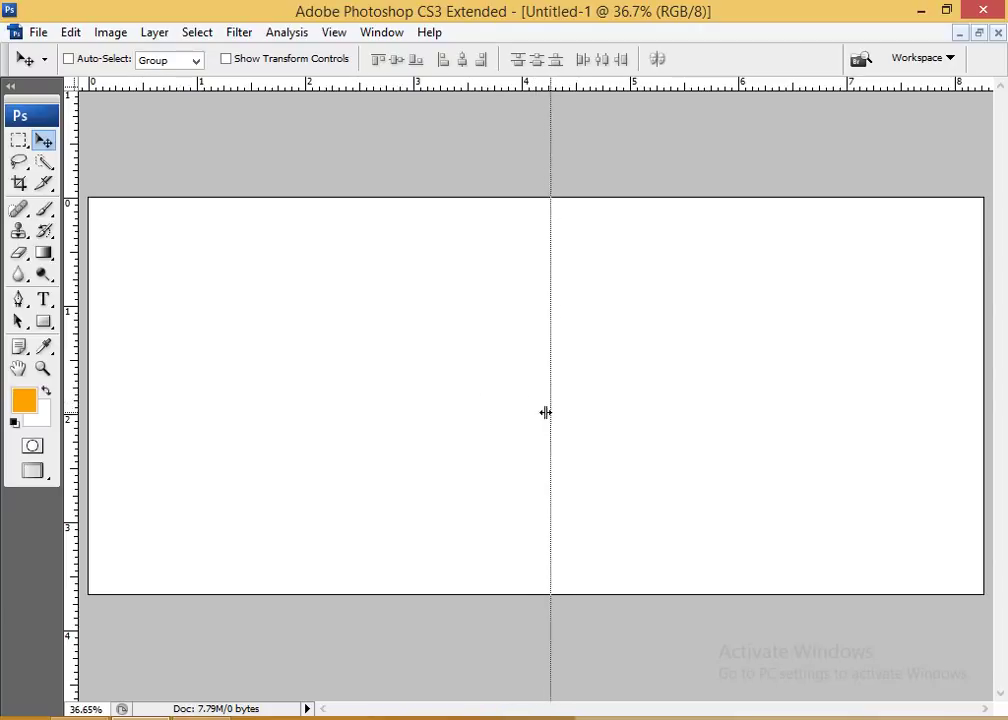
drag(557, 409, 536, 414)
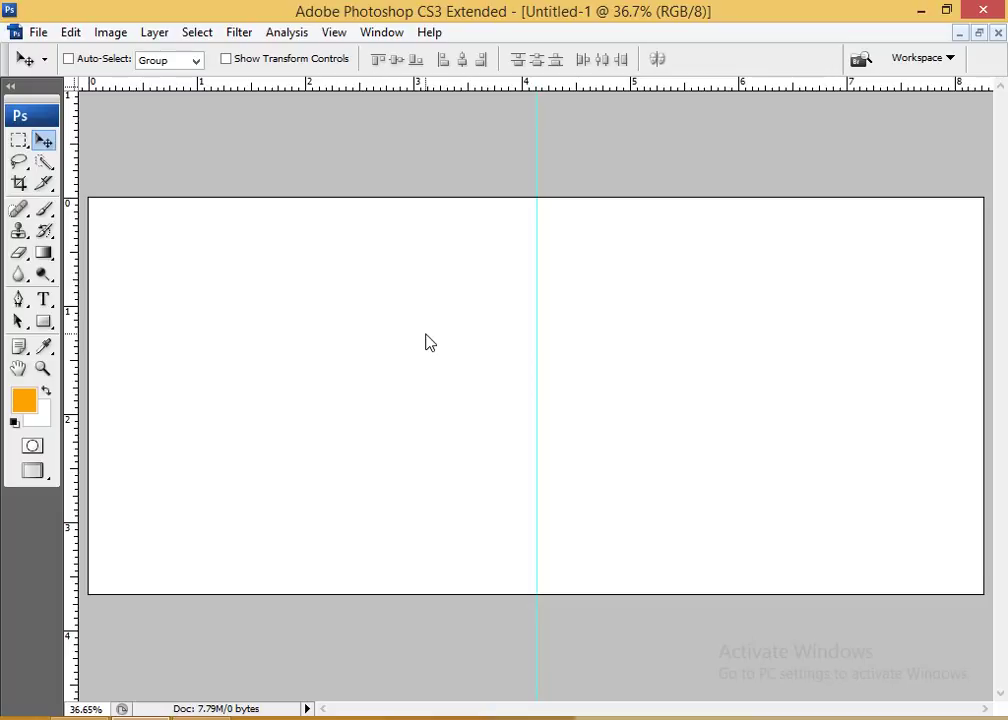
- Set the foreground colour to purple 850095
click(24, 400)
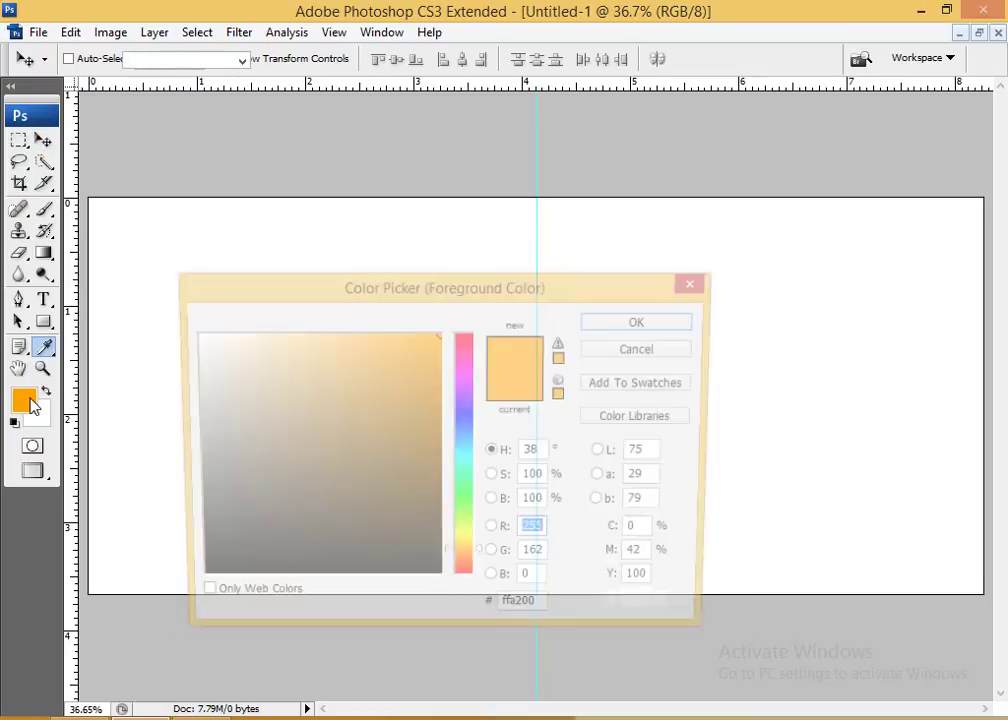
drag(466, 402, 470, 381)
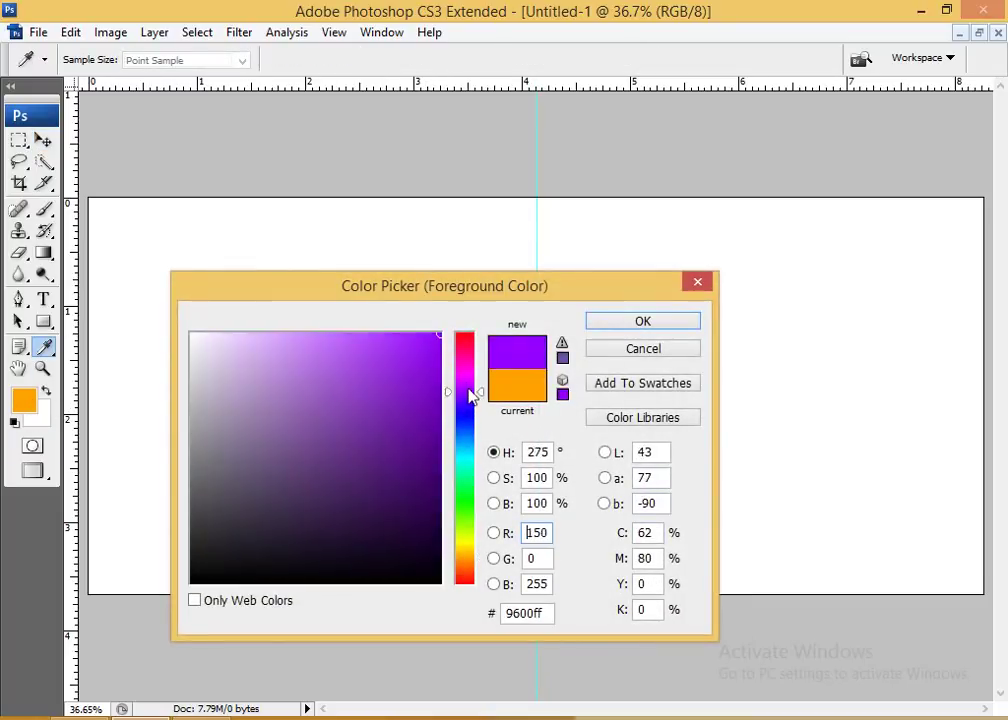
drag(436, 429, 440, 438)
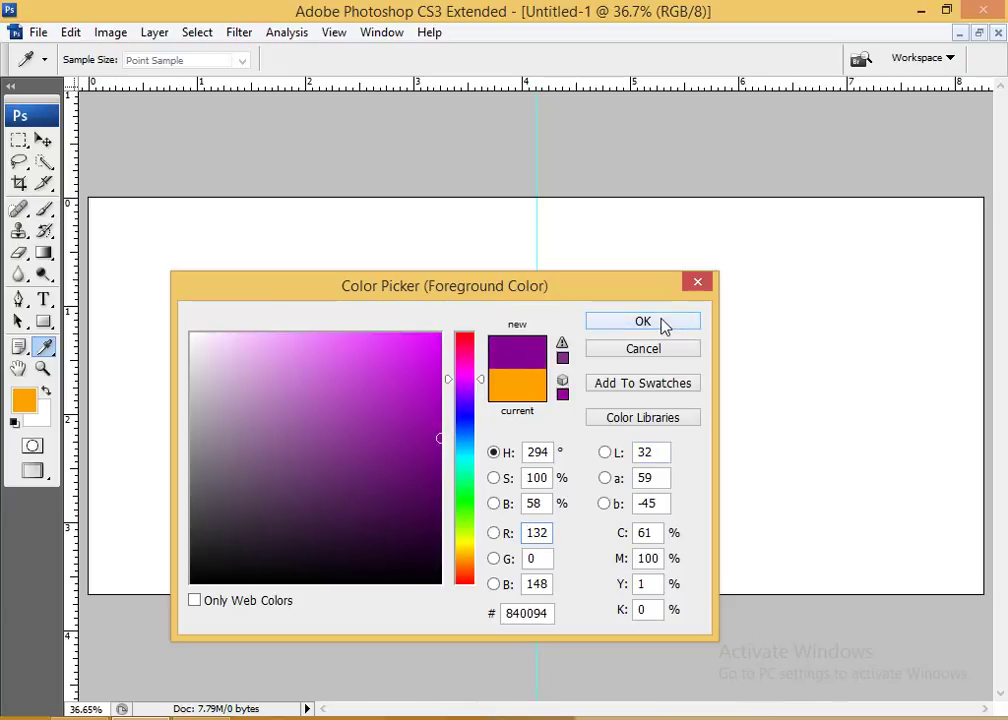
drag(440, 437, 467, 437)
click(650, 320)
key(v)
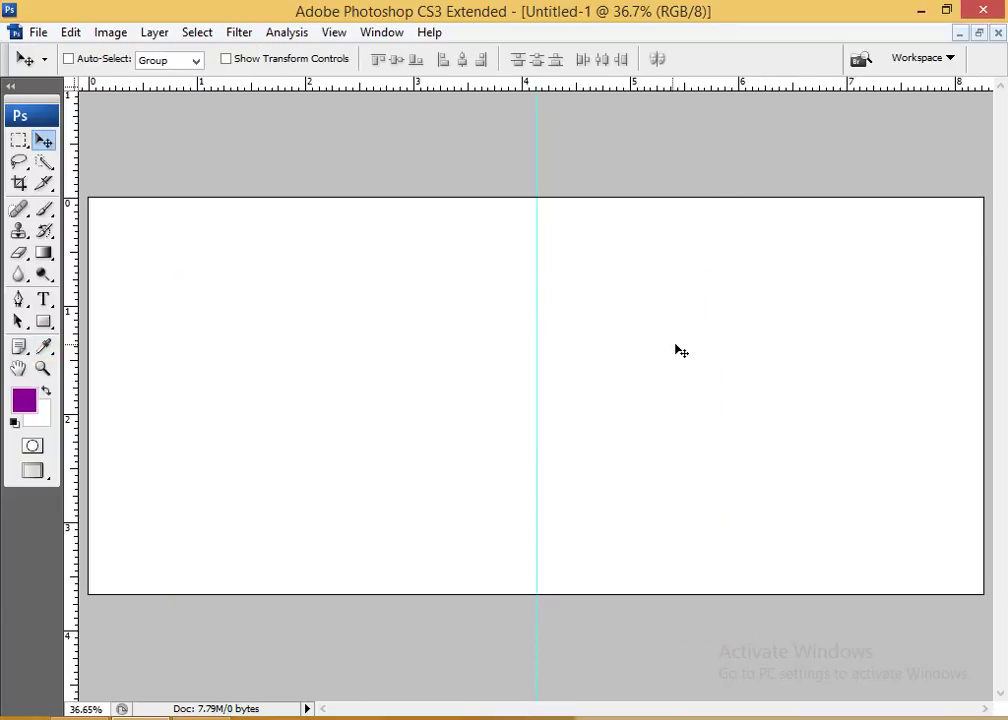
- Fill a new layer with the purple, close the Layers panel and hide the rulers
key(F7)
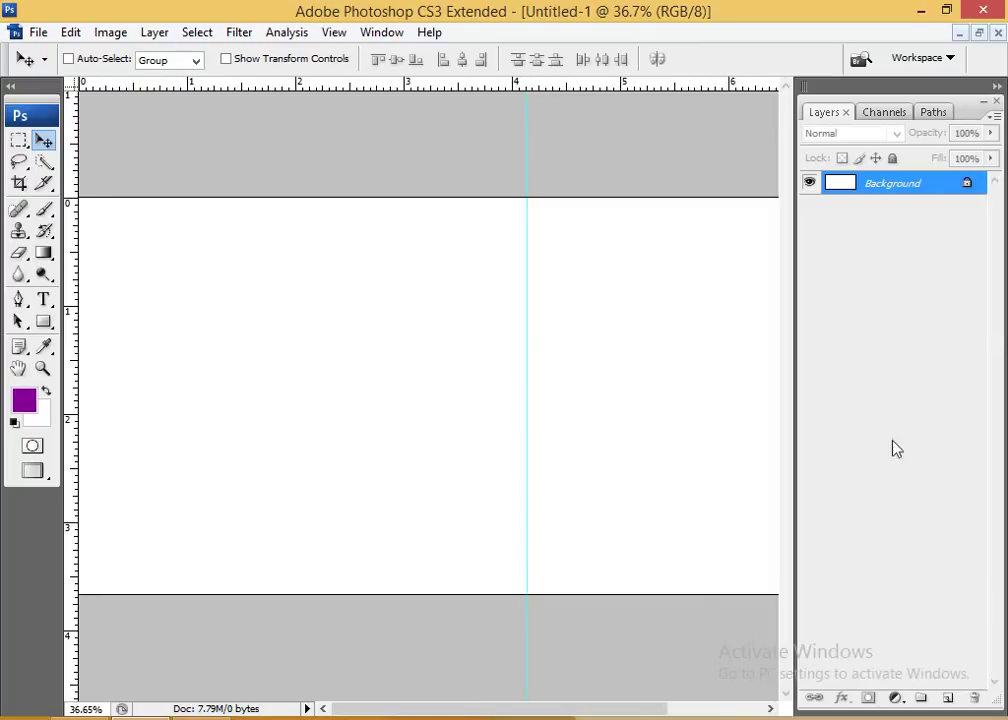
click(947, 697)
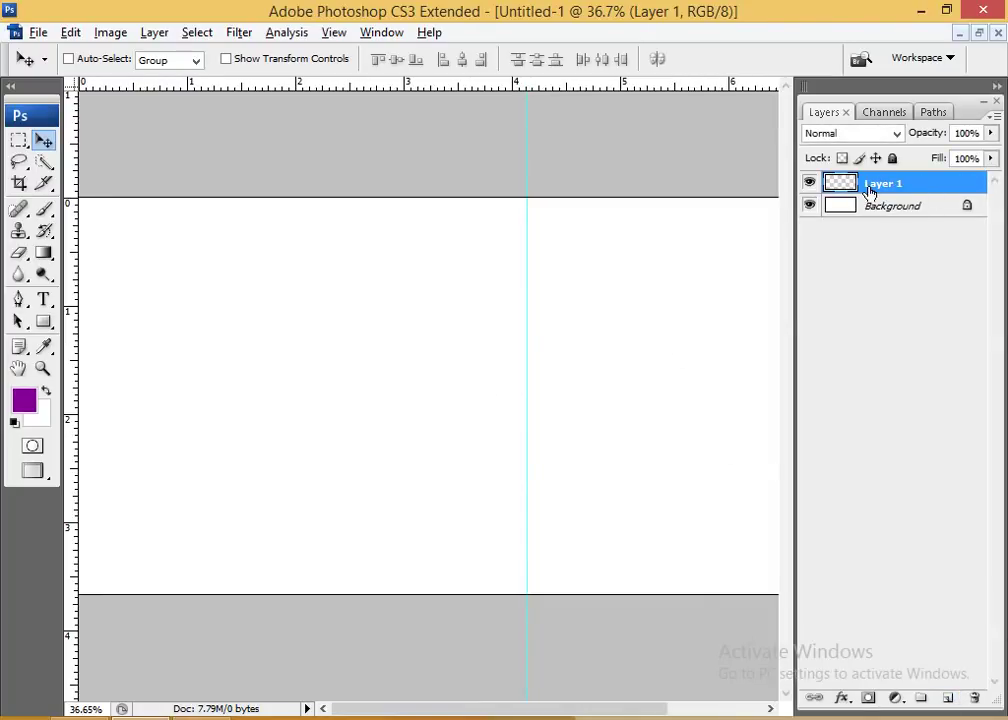
key(alt+BackSpace)
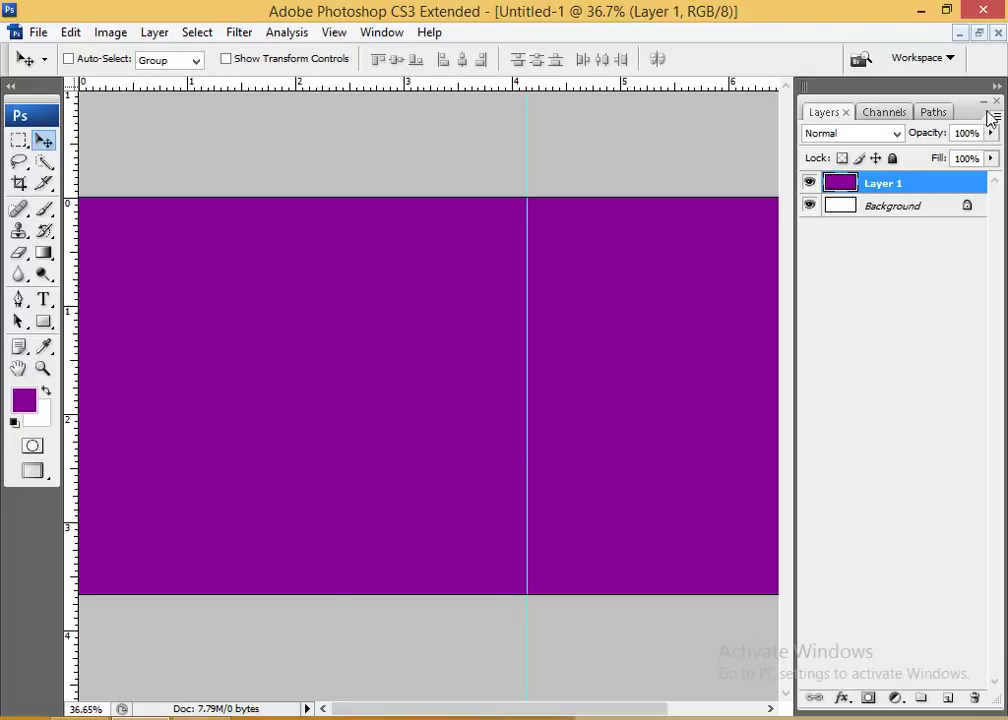
click(994, 105)
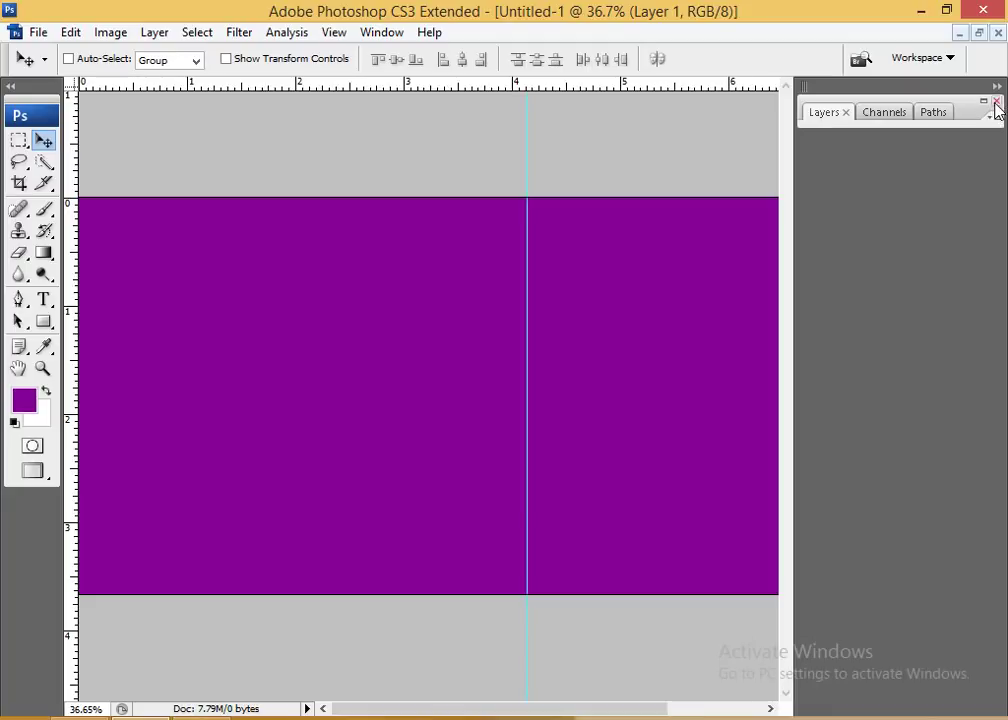
key(ctrl+minus)
key(ctrl+0)
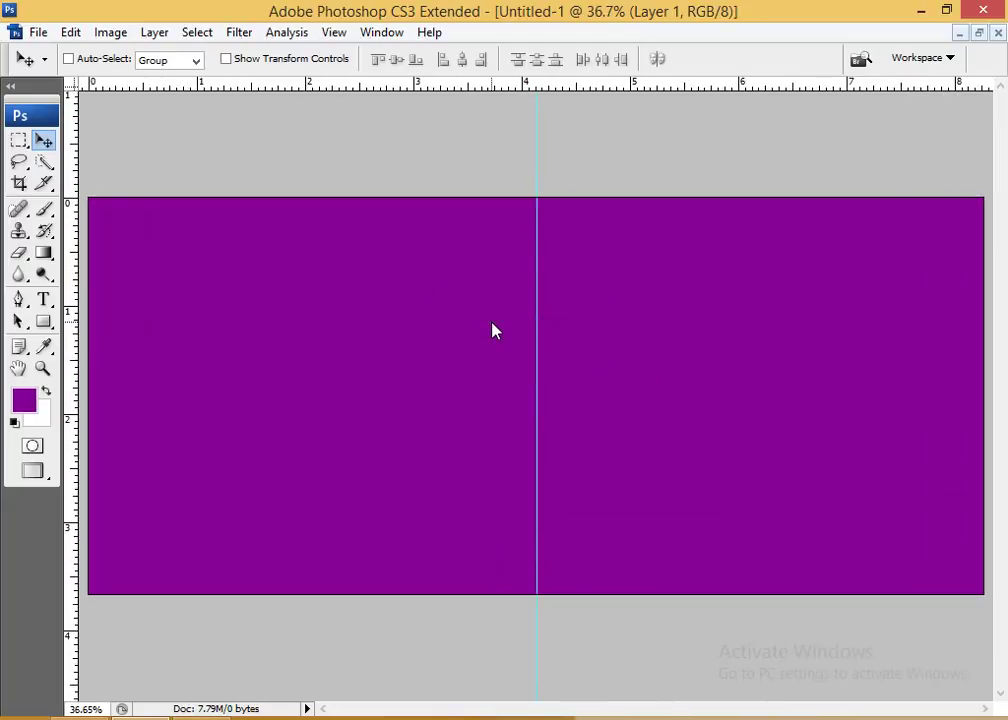
key(ctrl+r)
key(ctrl+minus)
key(ctrl+0)
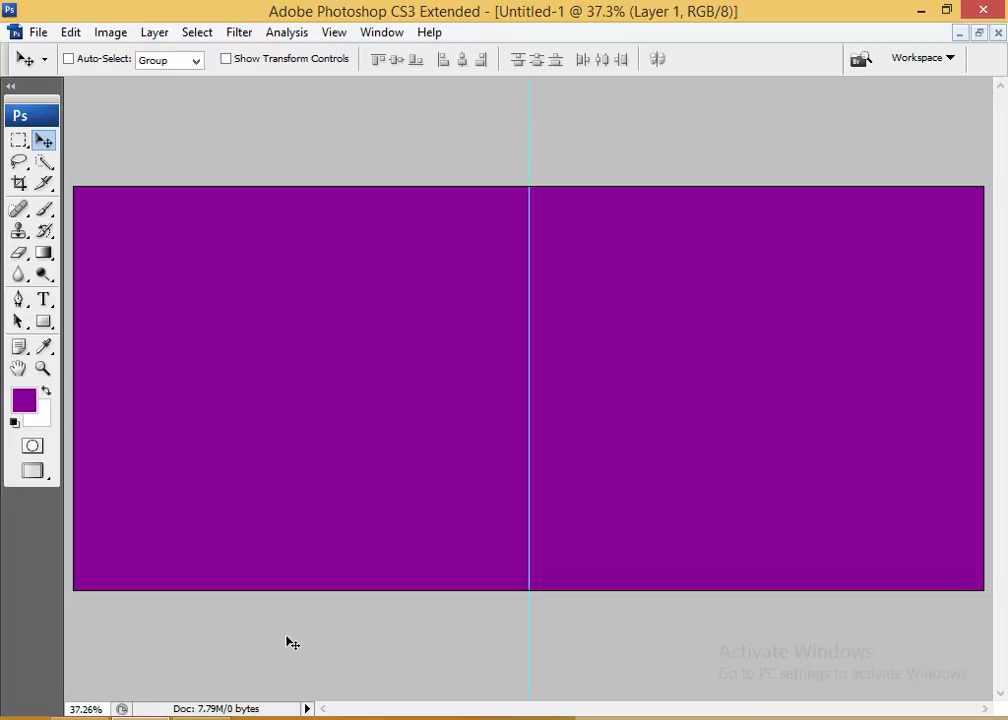
- Draw a square rectangle path on the left half of the page
key(u)
right_click(255, 412)
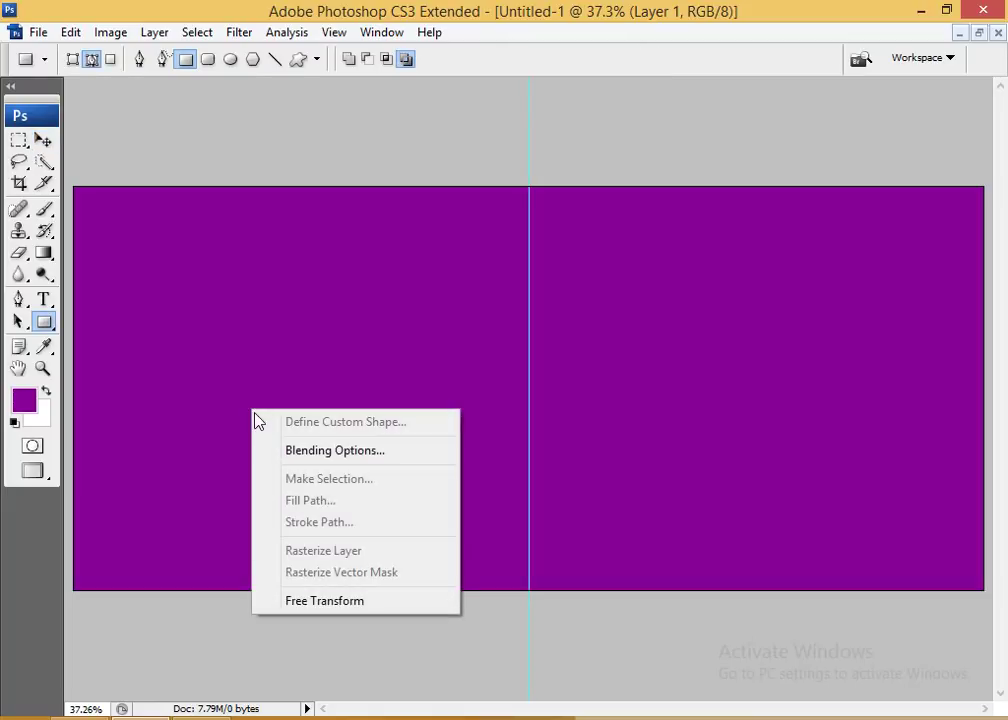
key(Escape)
click(43, 322)
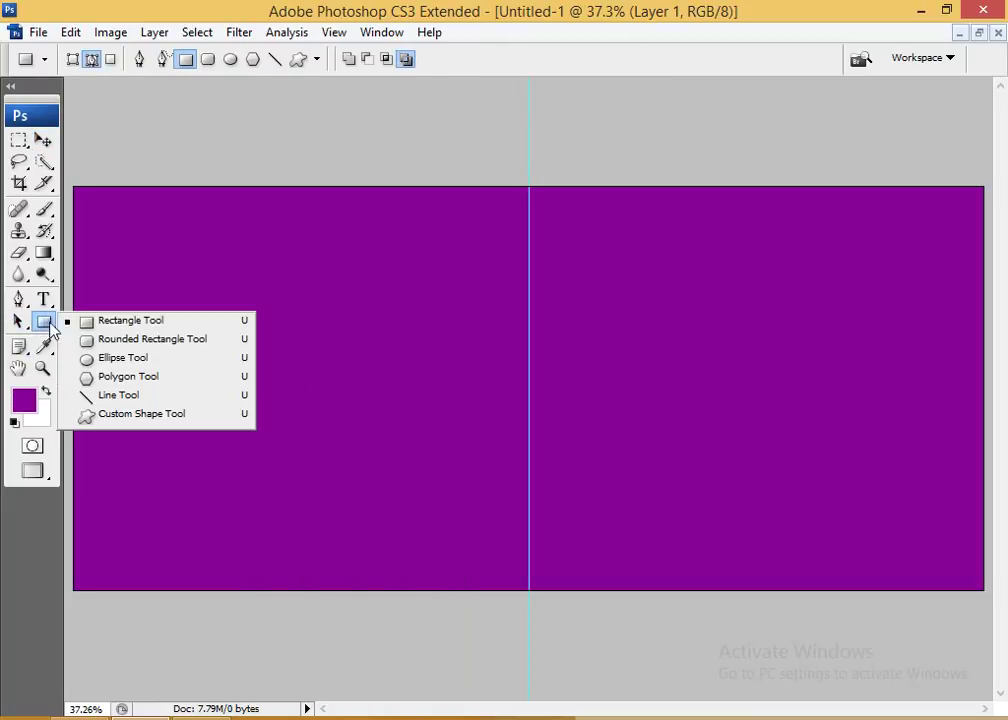
click(114, 322)
drag(422, 474, 479, 516)
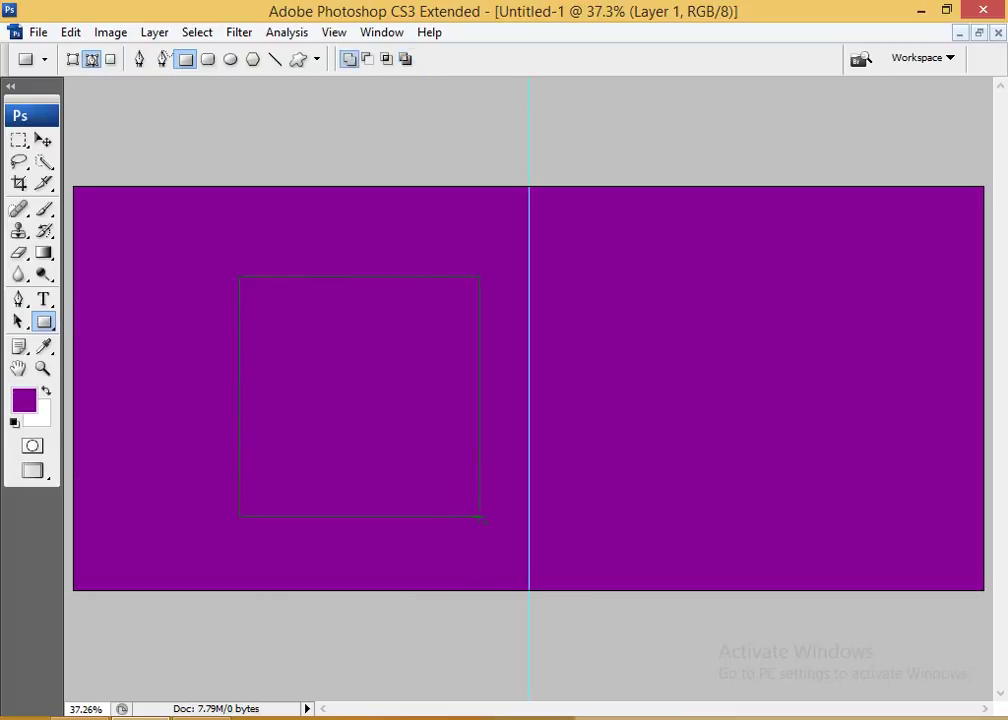
- Turn the square into a selection and fill it with purple on a new layer
key(F7)
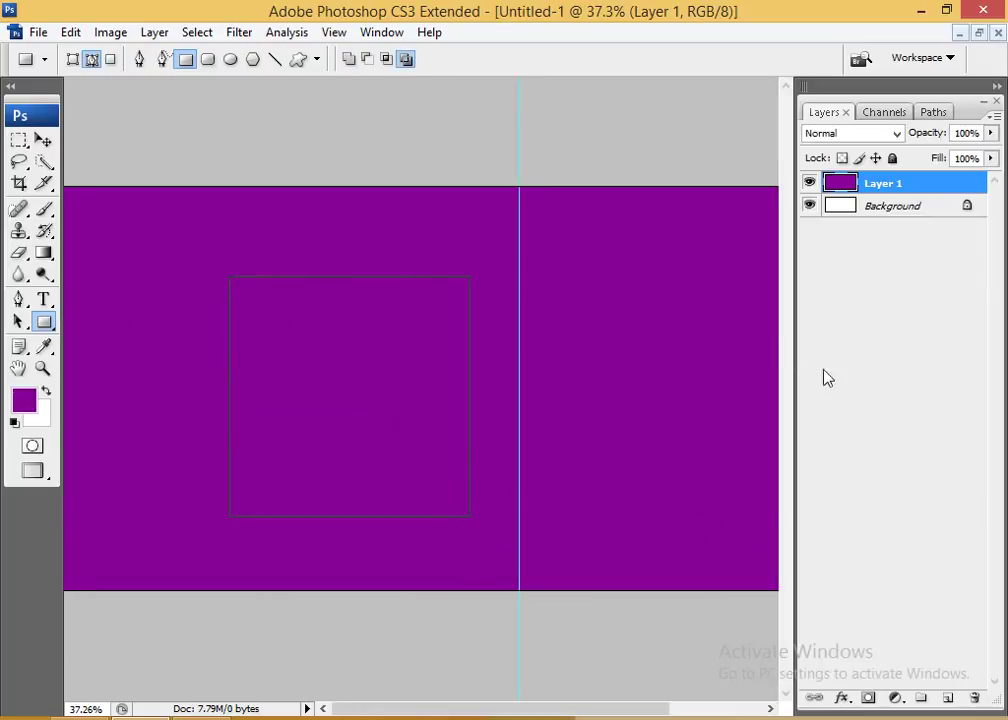
key(ctrl+Return)
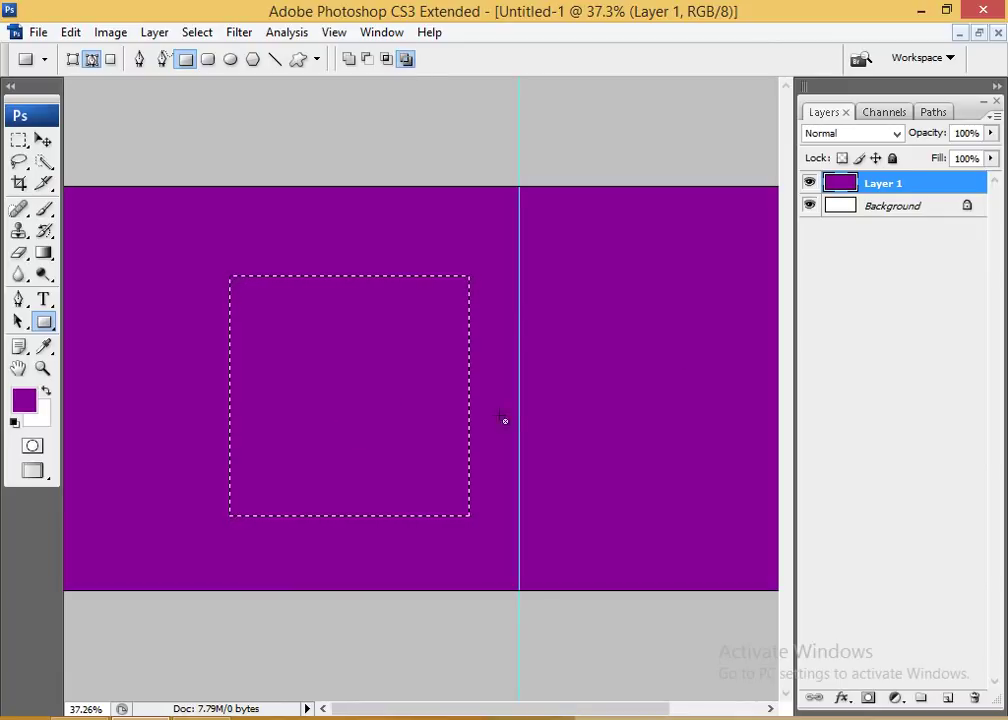
click(949, 699)
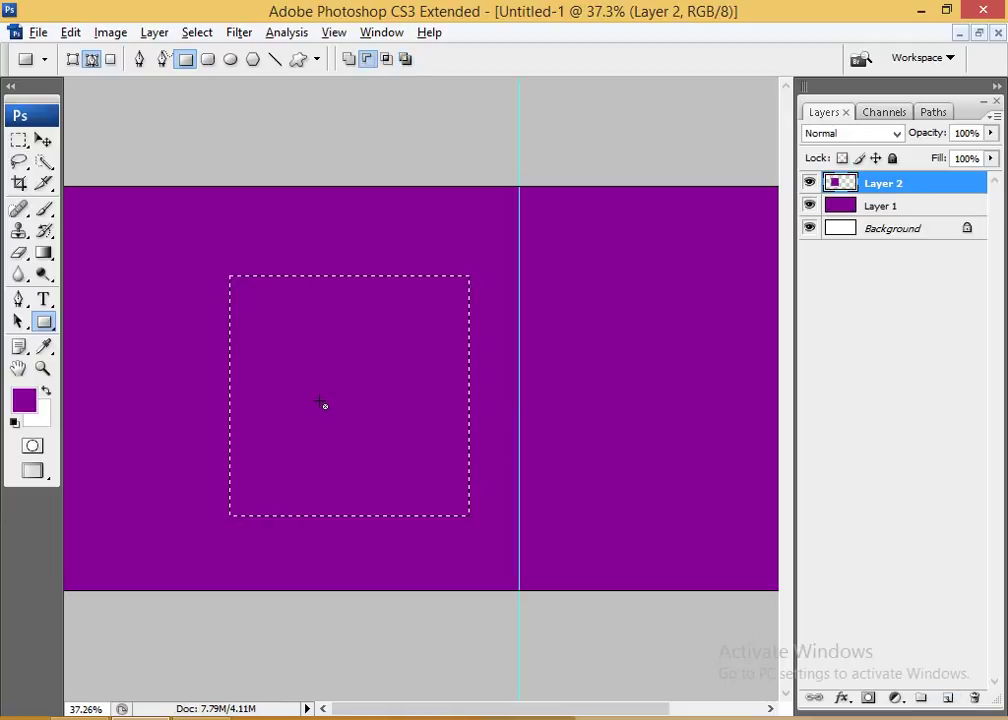
key(alt+BackSpace)
key(ctrl+d)
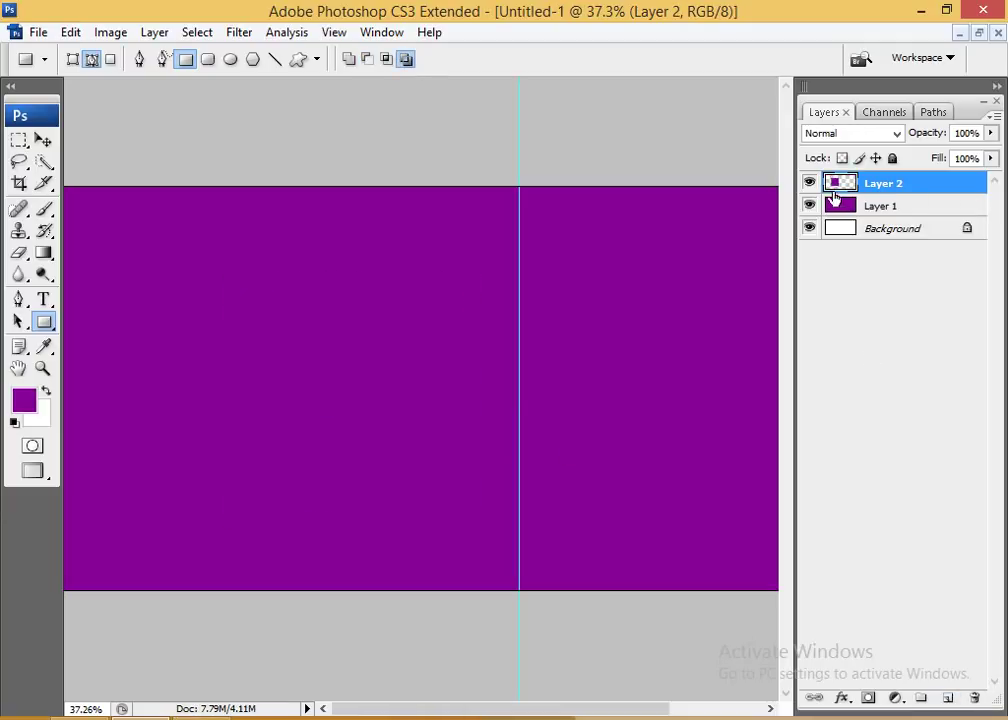
key(v)
- Raise Hue/Saturation lightness to +100 to make the square white
key(ctrl+u)
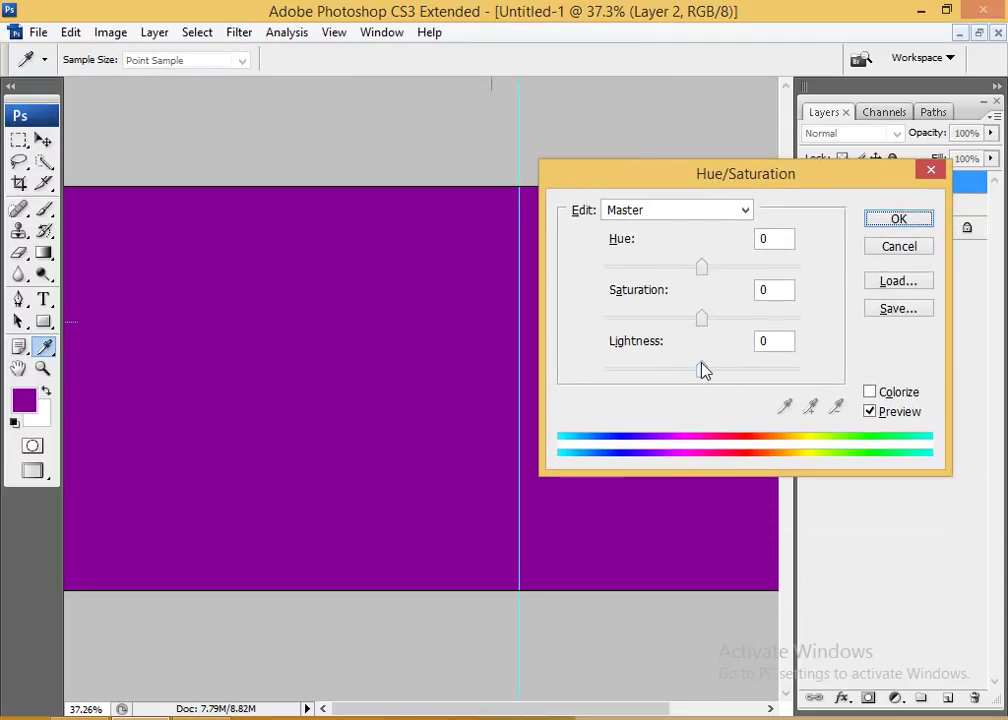
drag(703, 370, 799, 370)
click(920, 218)
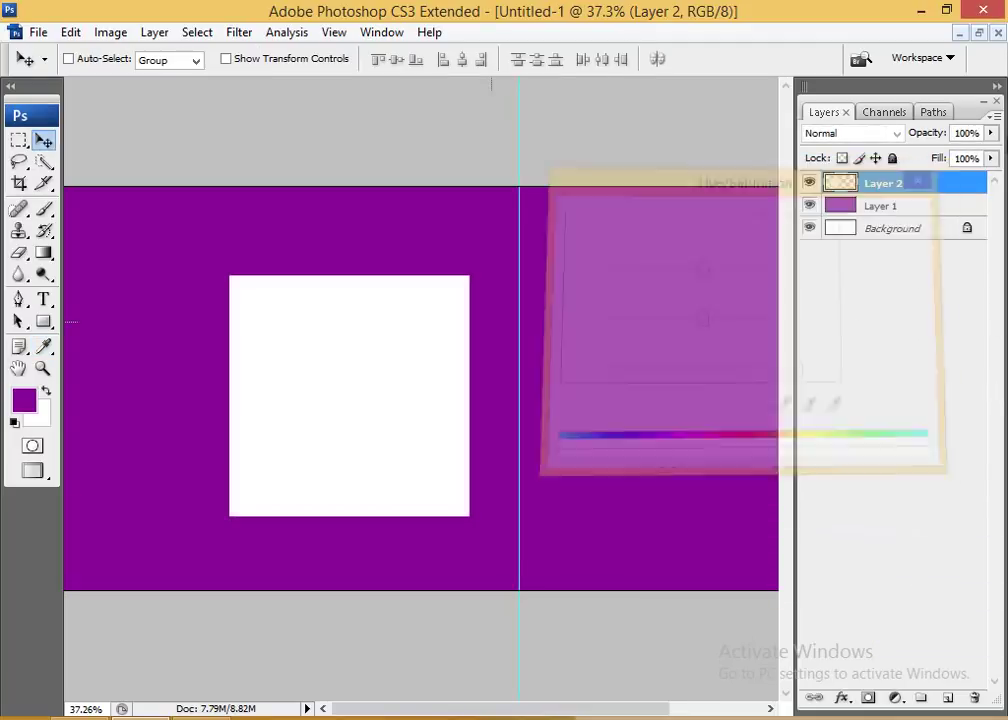
key(shift+Tab)
- Select the white square's layer from the canvas context menu
ctrl+alt+click(333, 362)
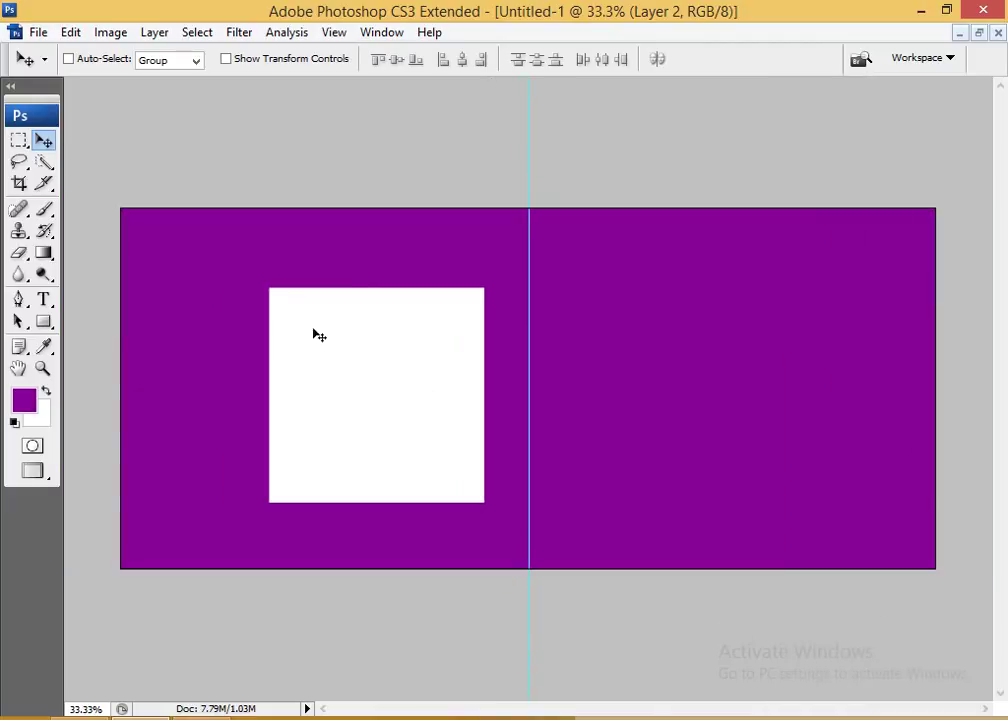
right_click(370, 360)
click(396, 372)
drag(352, 355, 347, 358)
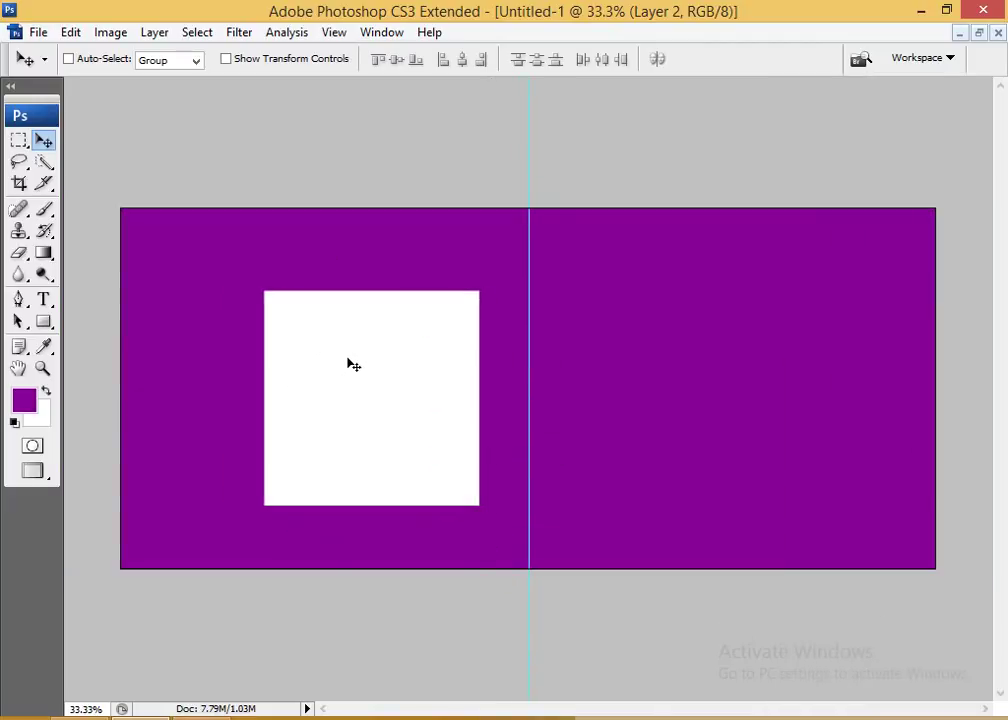
key(ctrl+z)
- Rotate the white square 30° with Free Transform
key(ctrl+t)
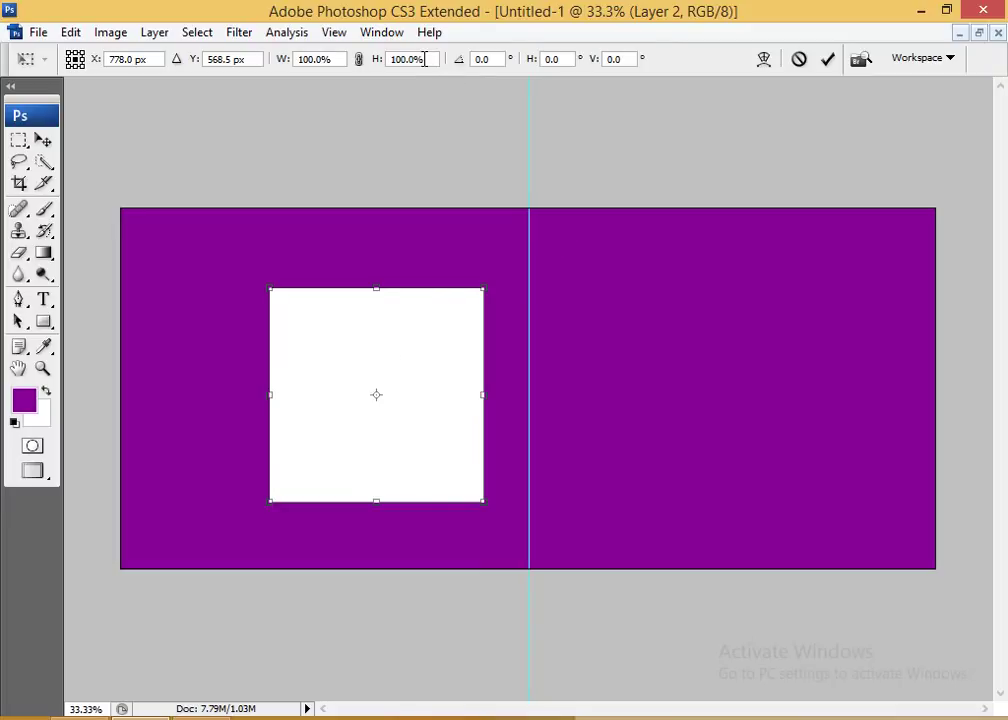
click(491, 58)
text(45)
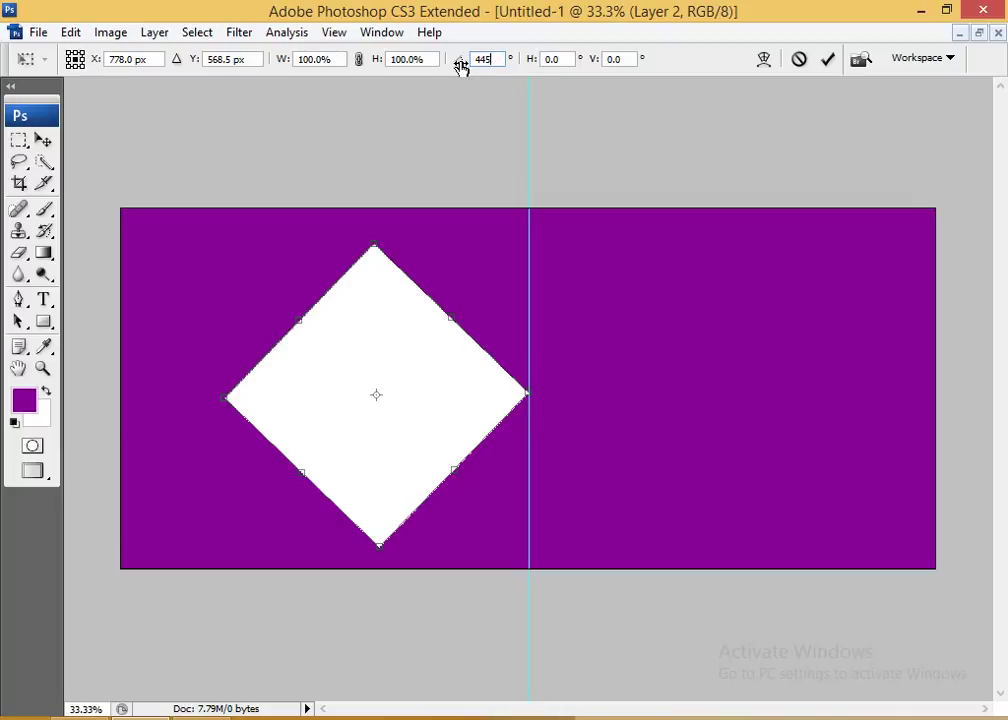
key(Return)
text(30)
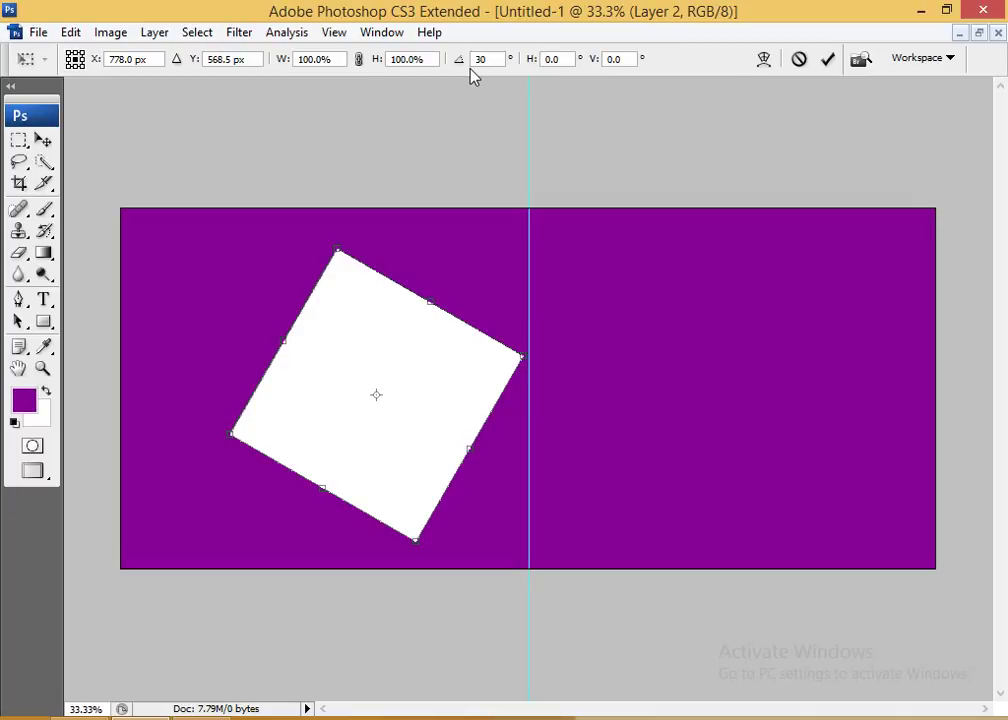
key(Return)
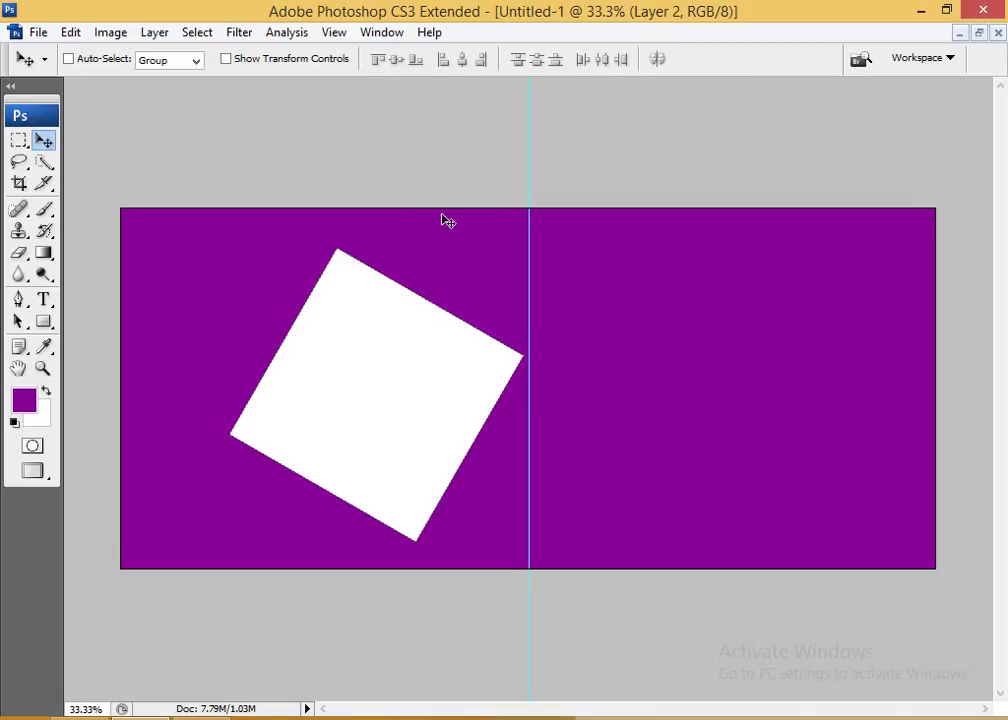
key(ctrl+t)
- Shrink the tilted square slightly and duplicate it onto a new layer
drag(522, 248, 511, 259)
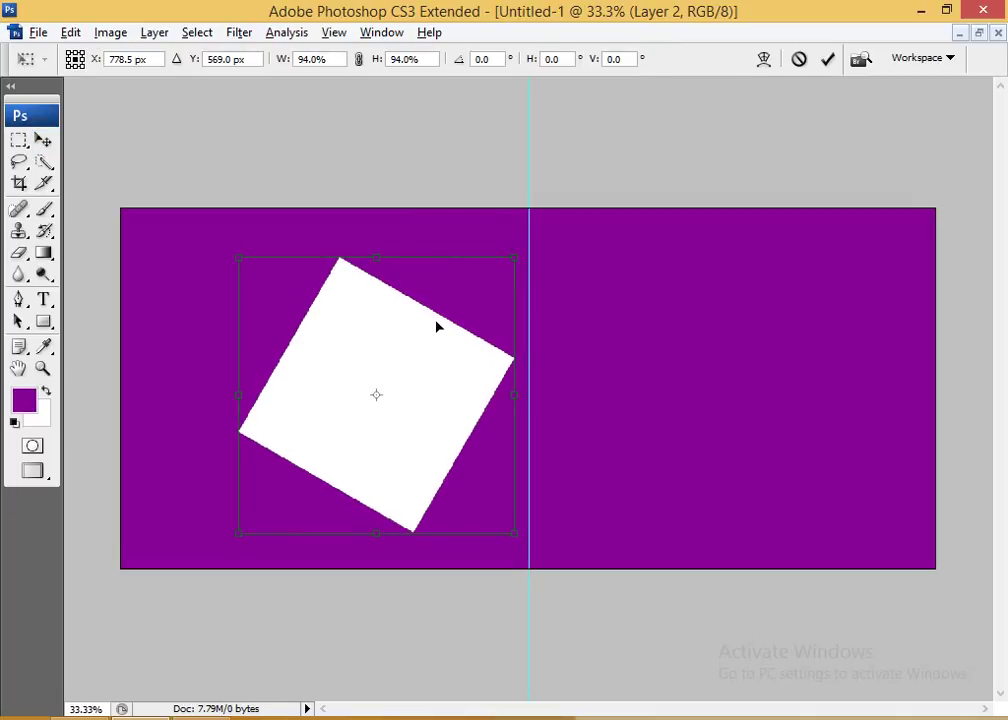
key(Return)
key(ctrl+j)
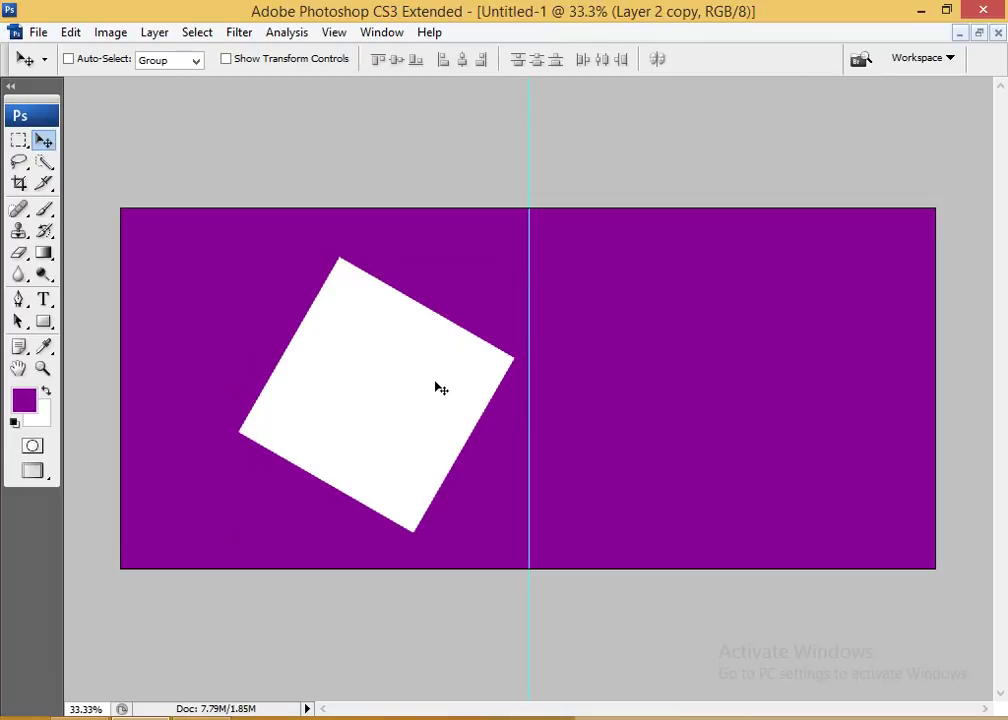
key(ctrl+t)
key(Escape)
- Enlarge the copy, move it beneath the original, and set it to Overlay as a thick border
key(F7)
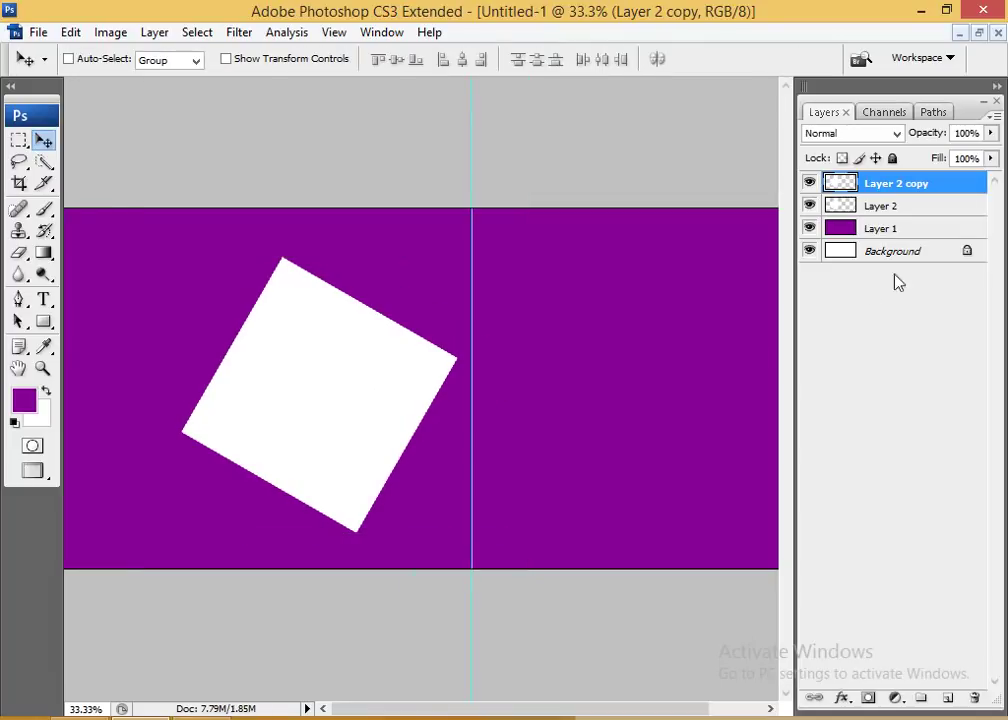
key(ctrl+t)
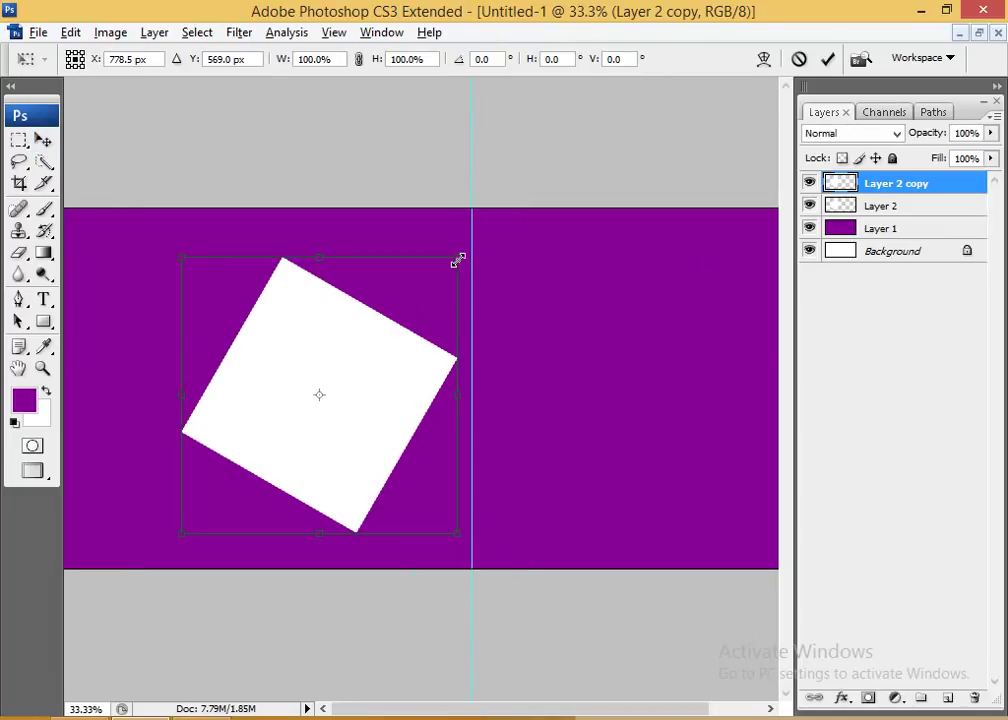
drag(457, 261, 476, 259)
key(Return)
key(ctrl+bracketleft)
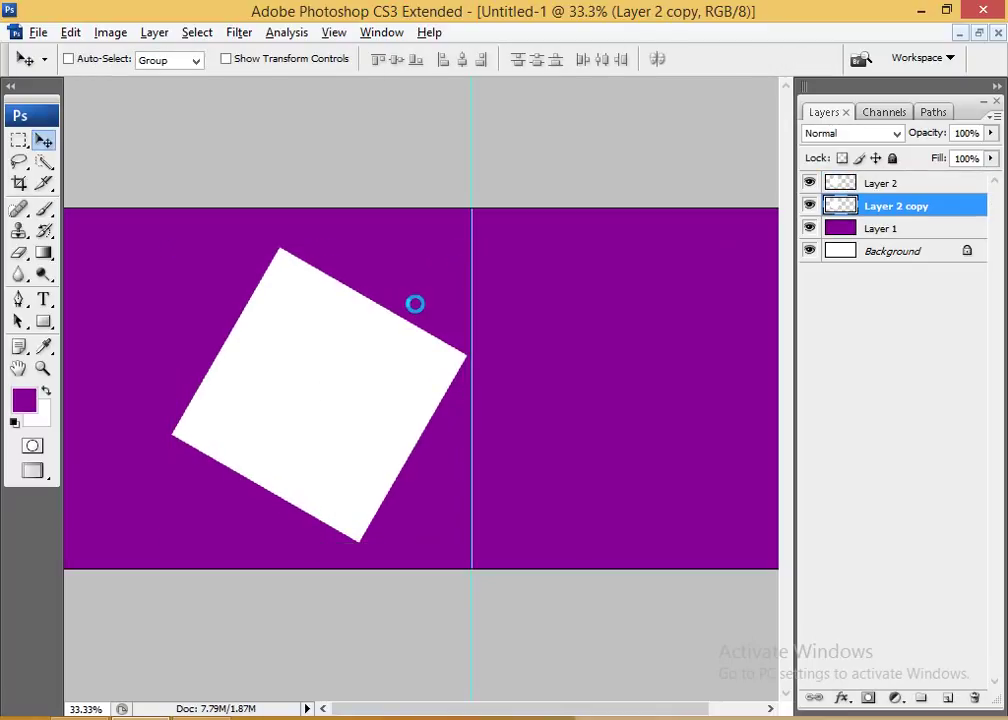
key(shift+alt+o)
key(ctrl+t)
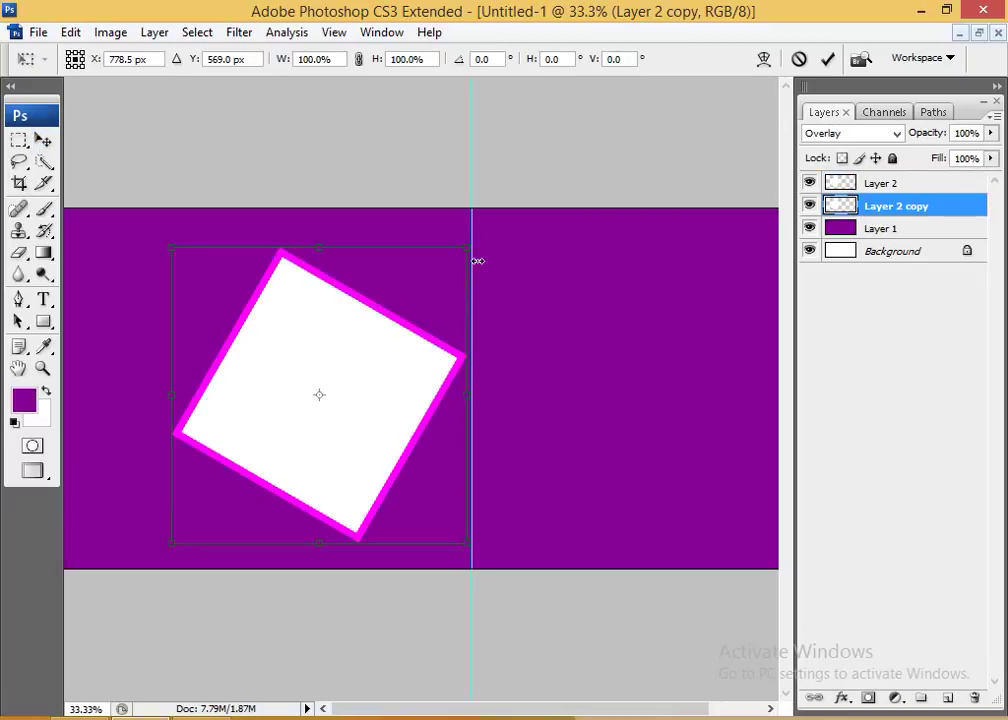
drag(468, 245, 477, 240)
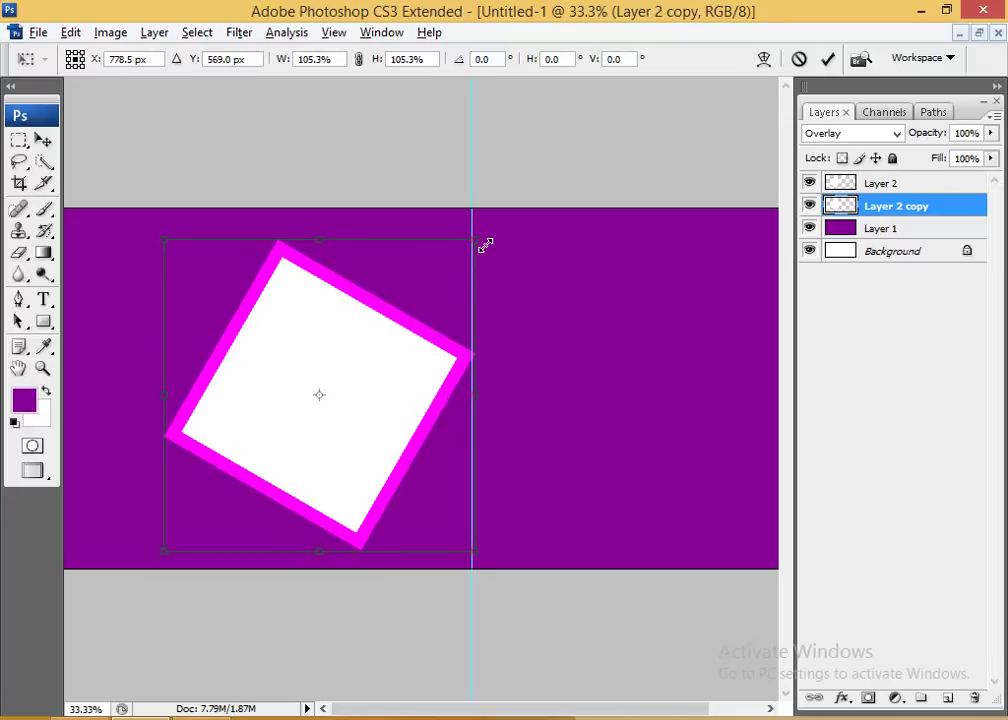
key(Return)
- Scale both square layers together to about 91% and nudge them right
right_click(392, 354)
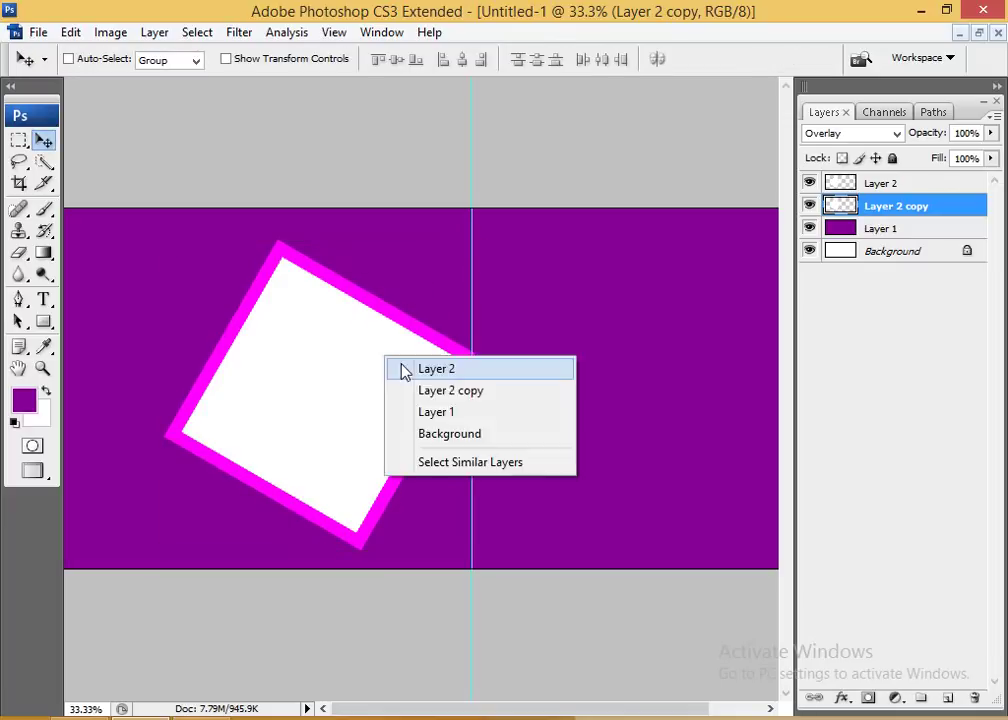
shift+click(400, 367)
key(ctrl+t)
drag(474, 241, 462, 253)
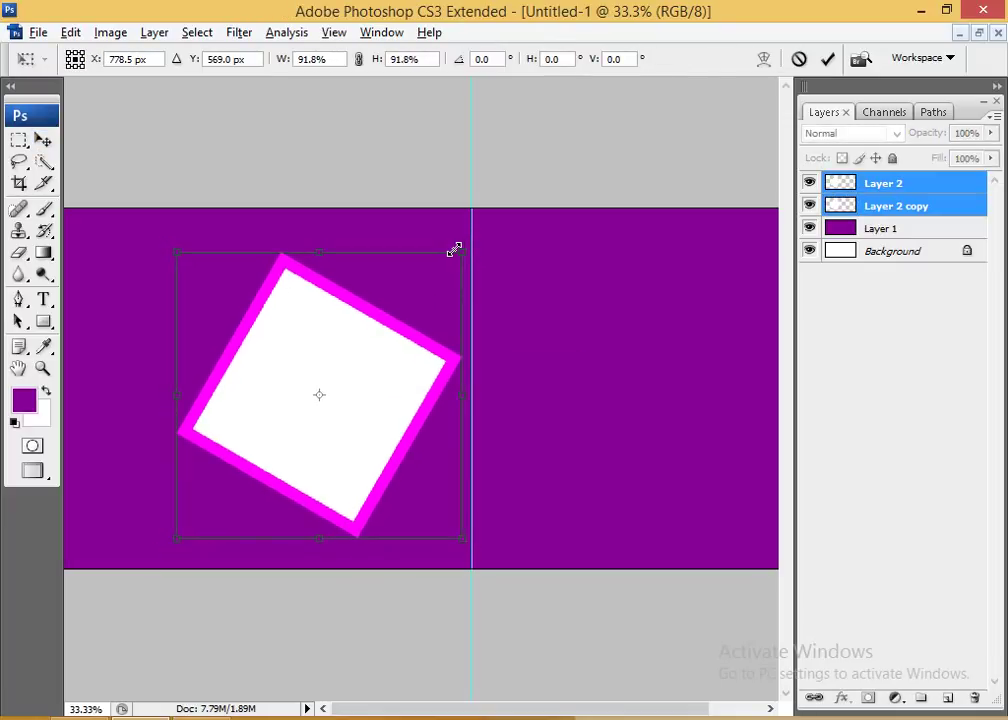
key(Return)
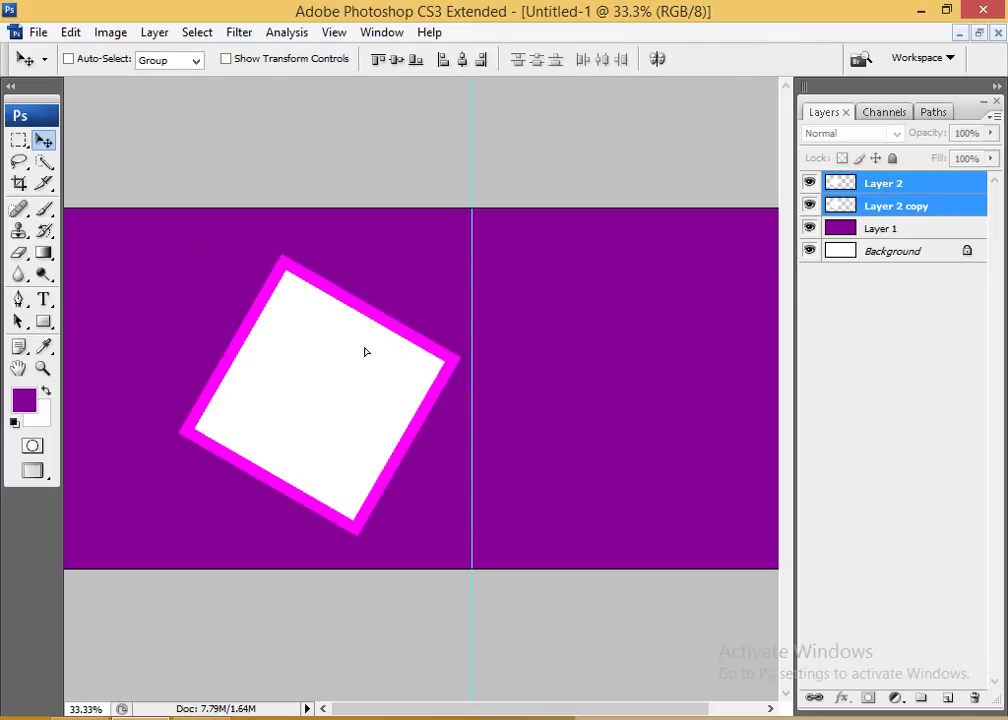
drag(357, 351, 366, 352)
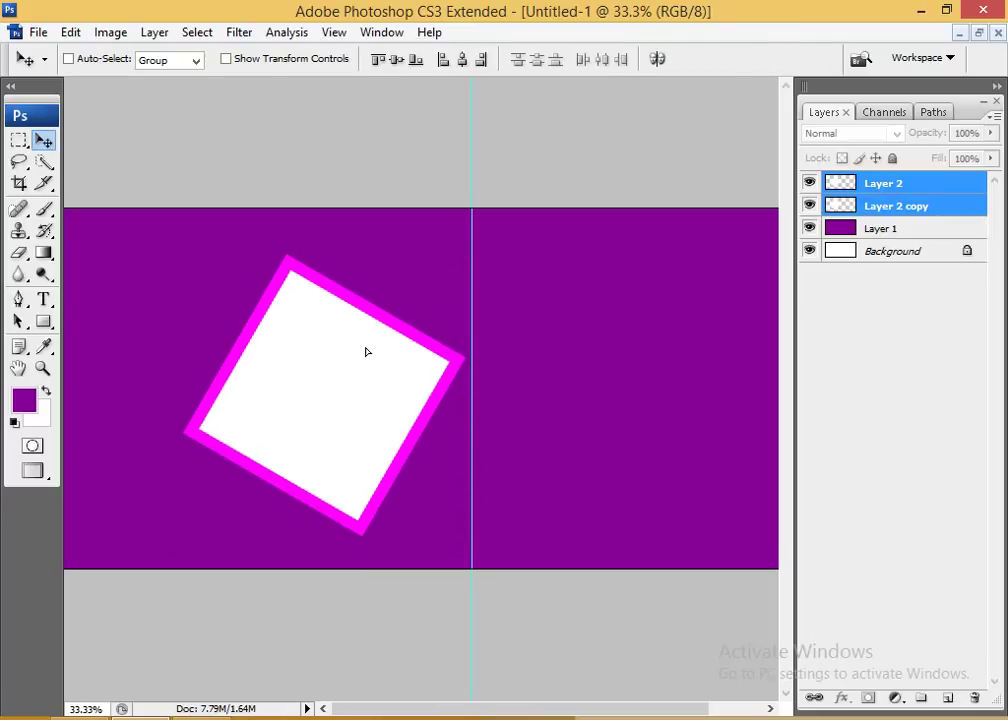
- Fit the spread in the window and select only the white square's layer
key(ctrl+minus)
right_click(457, 353)
click(495, 370)
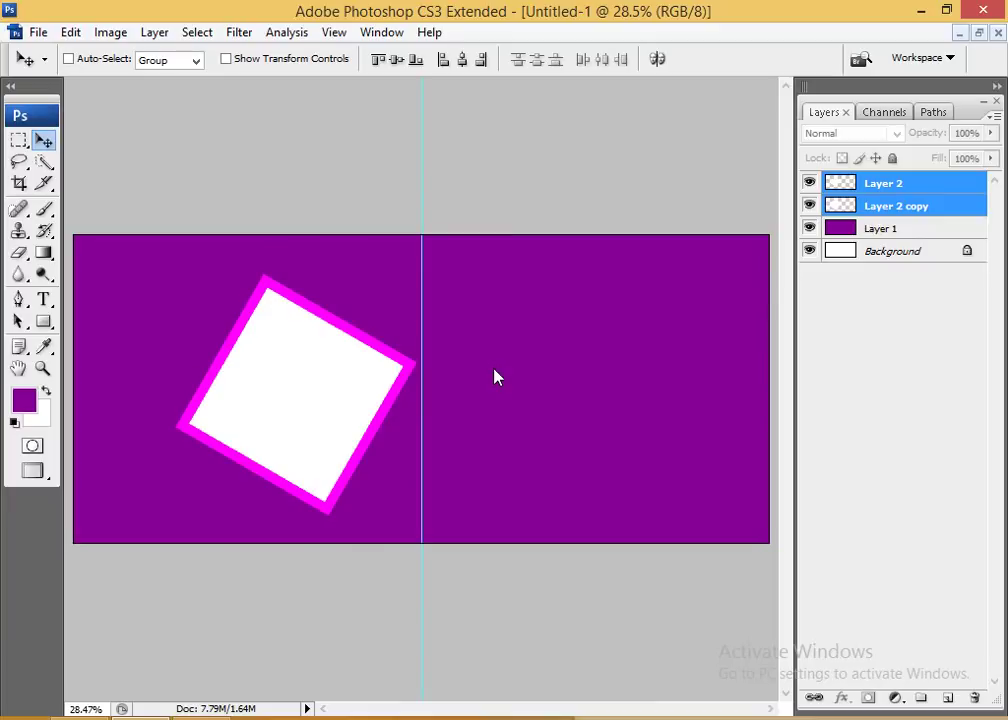
key(ctrl+minus)
right_click(337, 383)
click(360, 389)
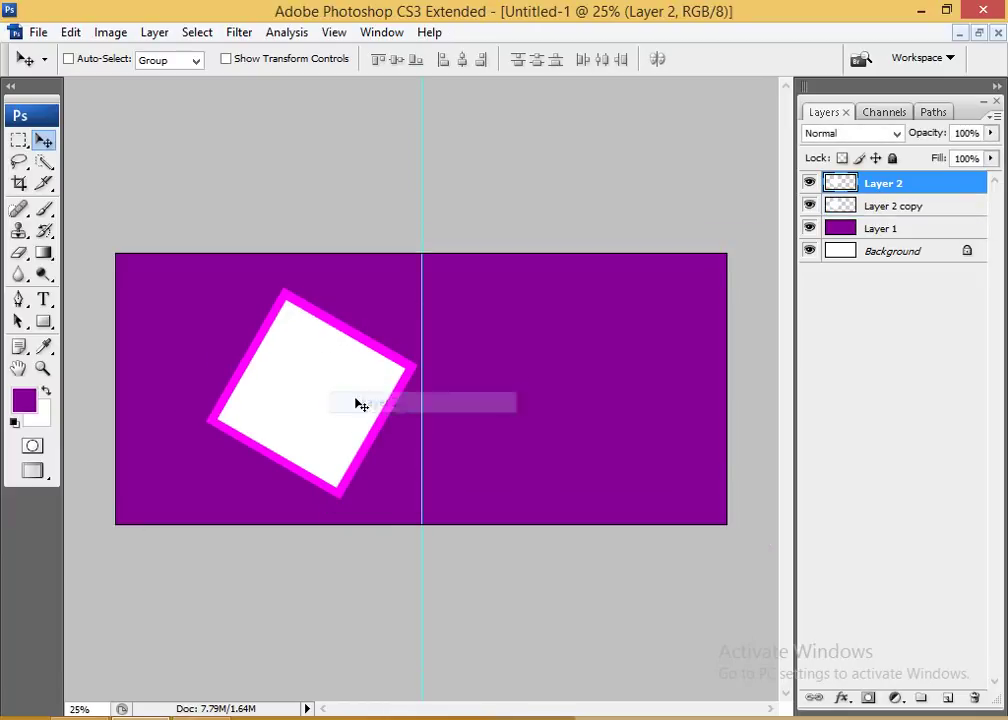
- Duplicate the white square, shrink it, and place it at the left page's upper left
drag(355, 403, 540, 405)
key(ctrl+t)
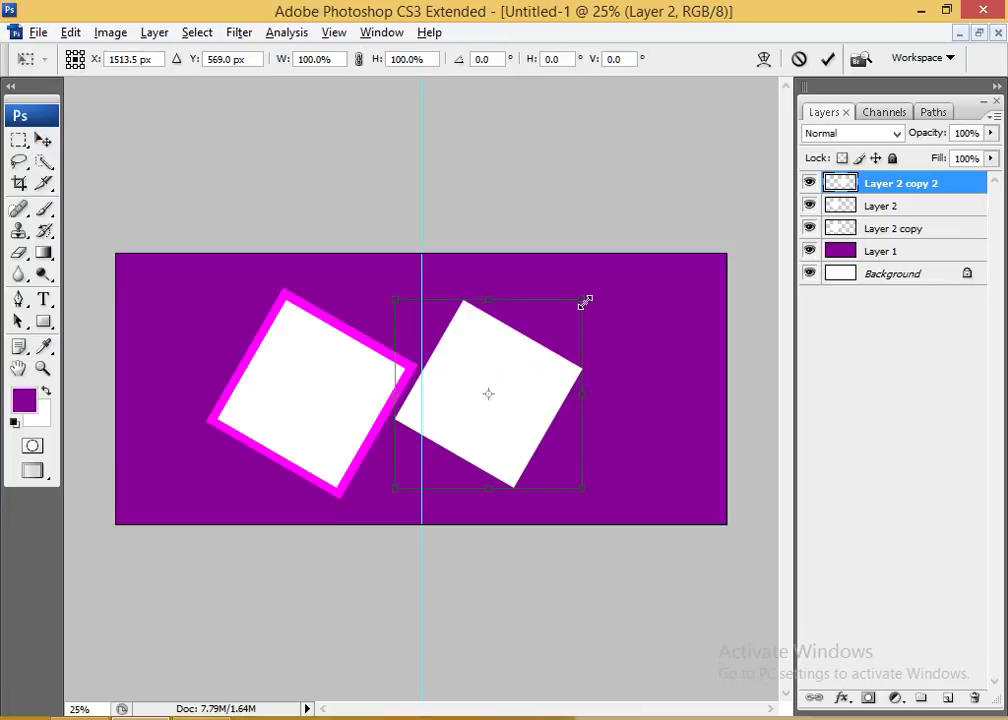
drag(585, 302, 541, 340)
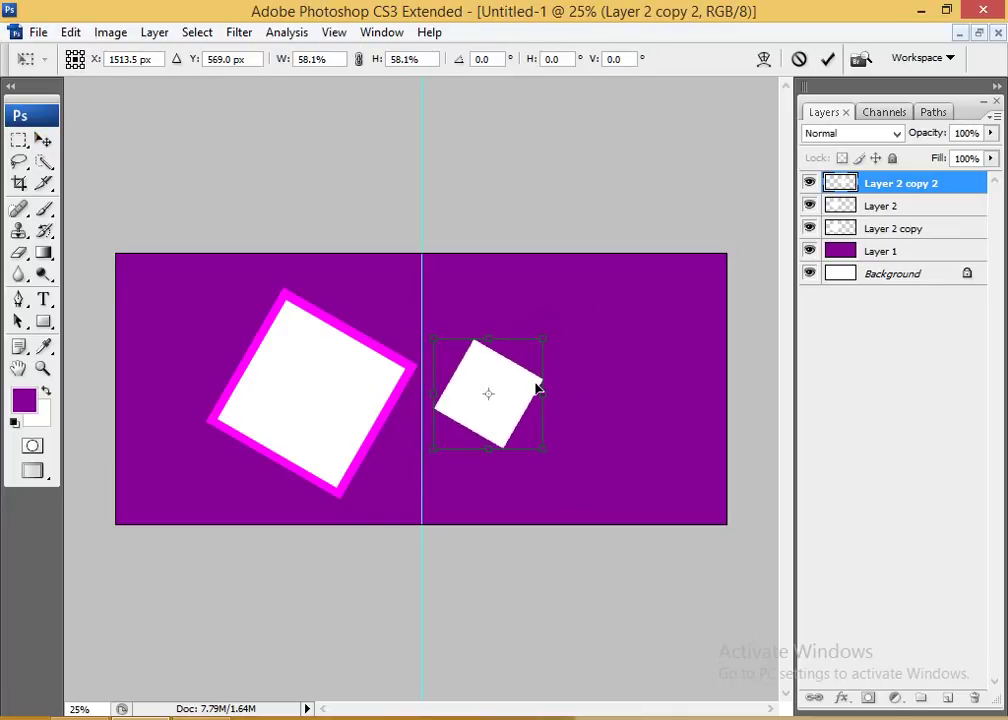
key(Return)
drag(520, 394, 234, 322)
key(ctrl+t)
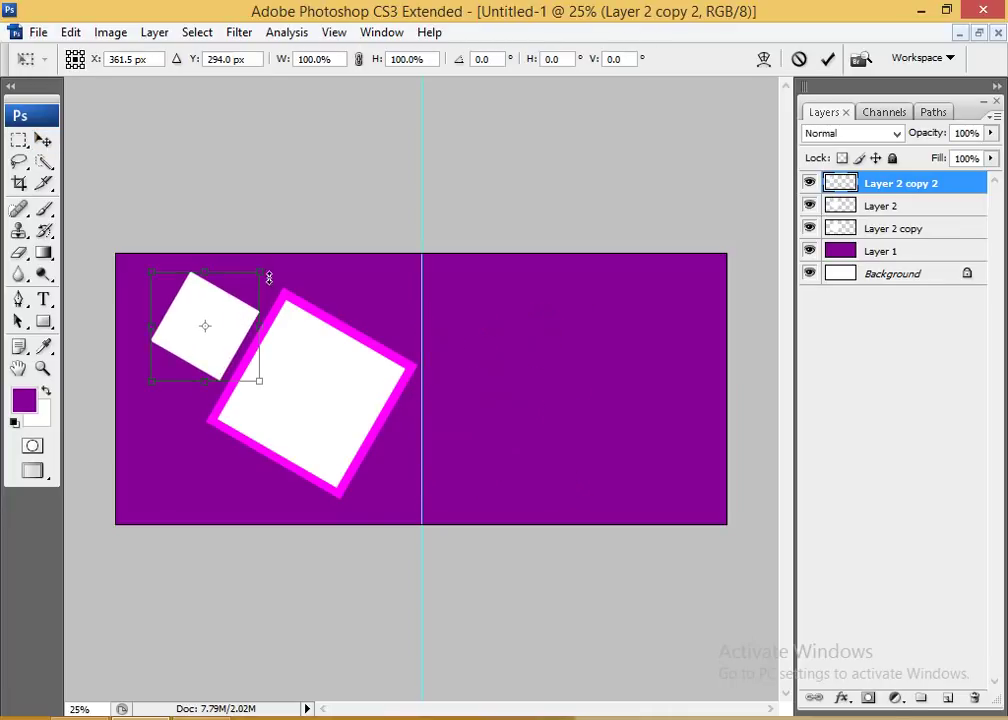
drag(268, 277, 250, 283)
key(Return)
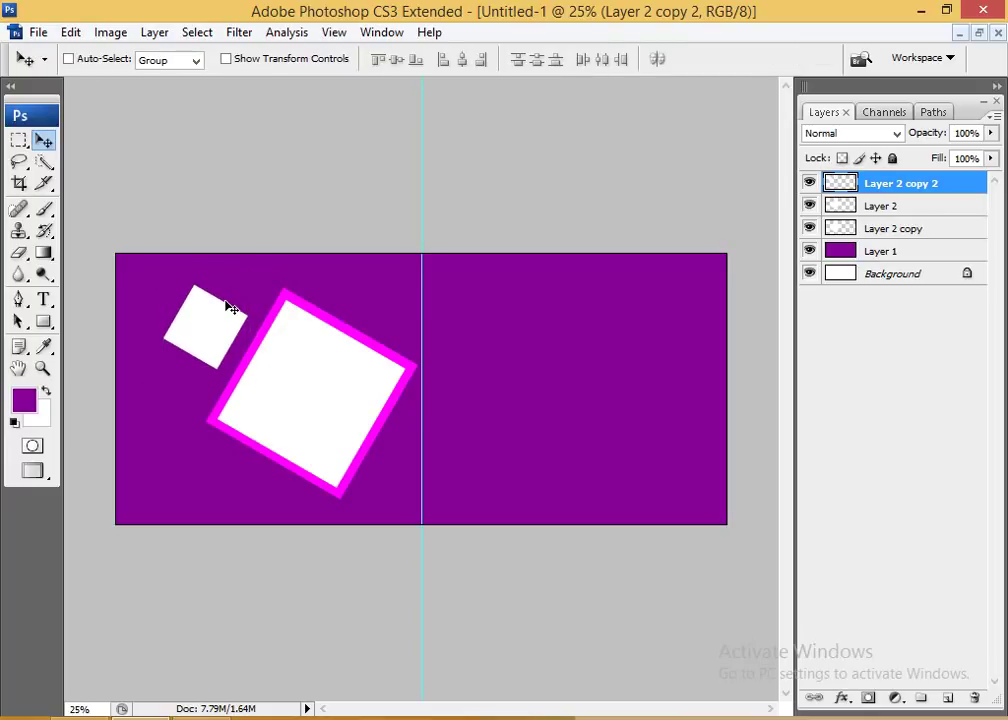
- Try Overlay blending on the small square, then return it to Normal
key(shift+alt+o)
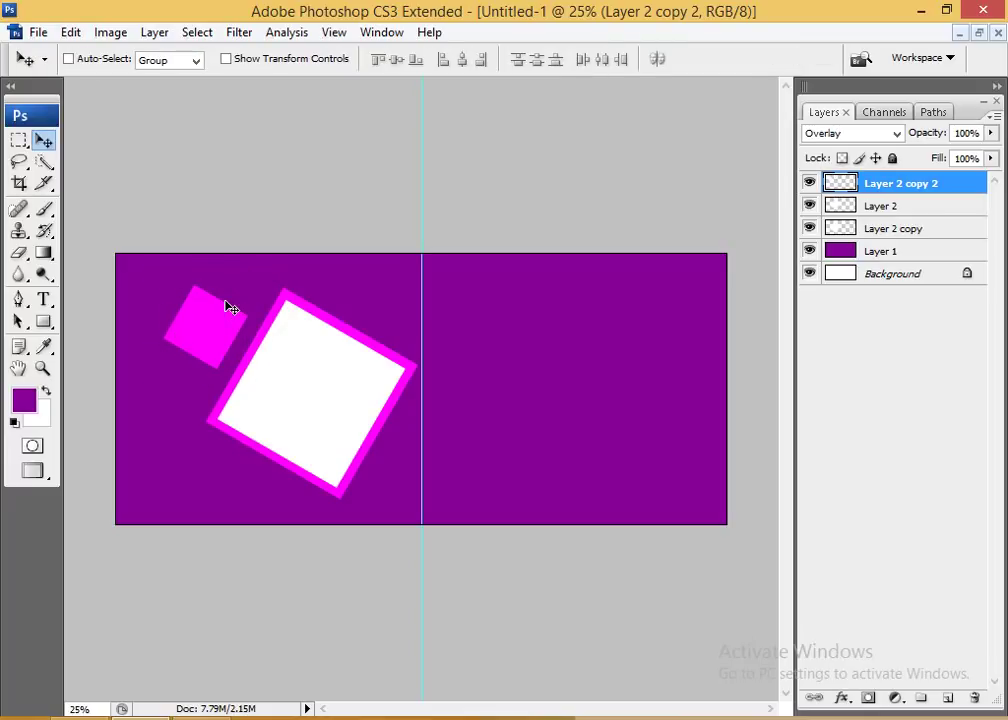
key(shift+alt+n)
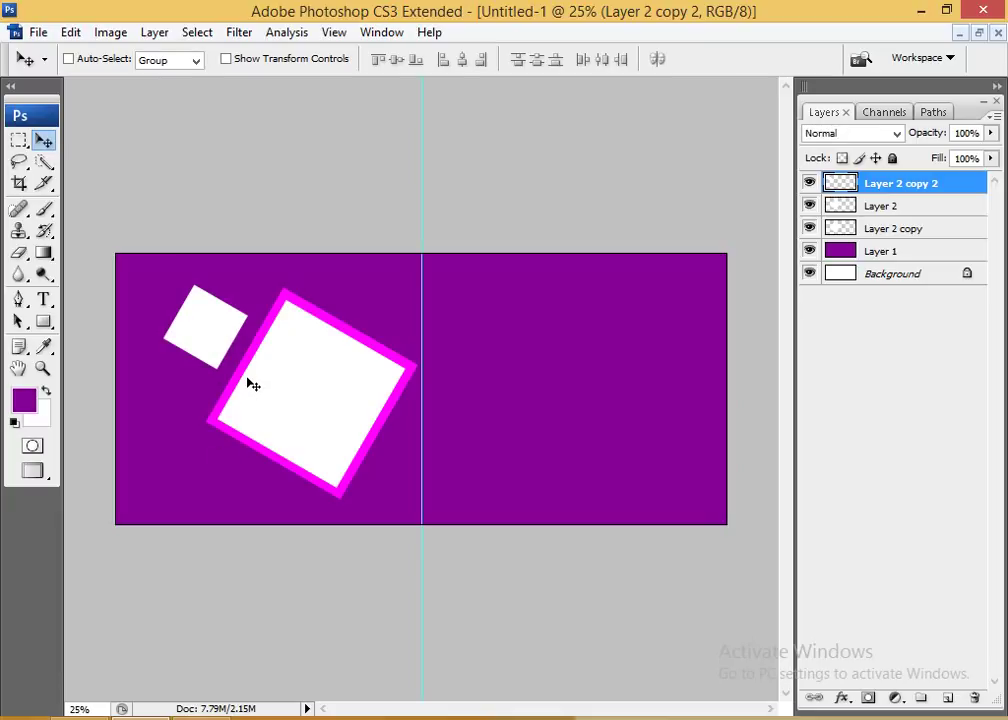
click(24, 400)
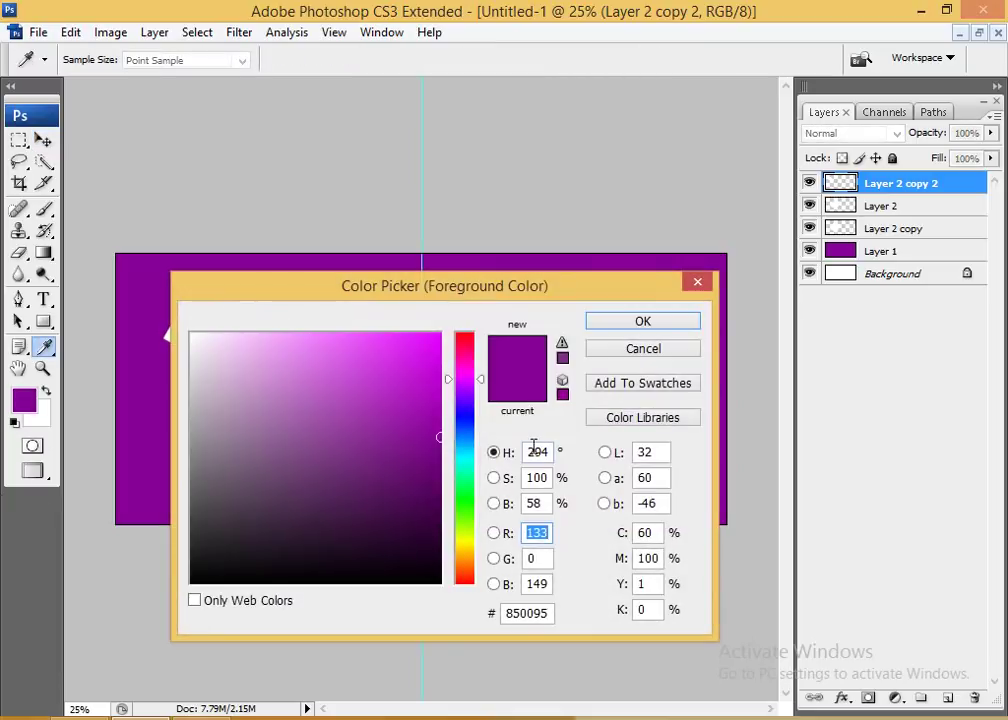
- Load the selection of Layer 2 copy 2 (the small square)
click(643, 348)
key(v)
click(197, 32)
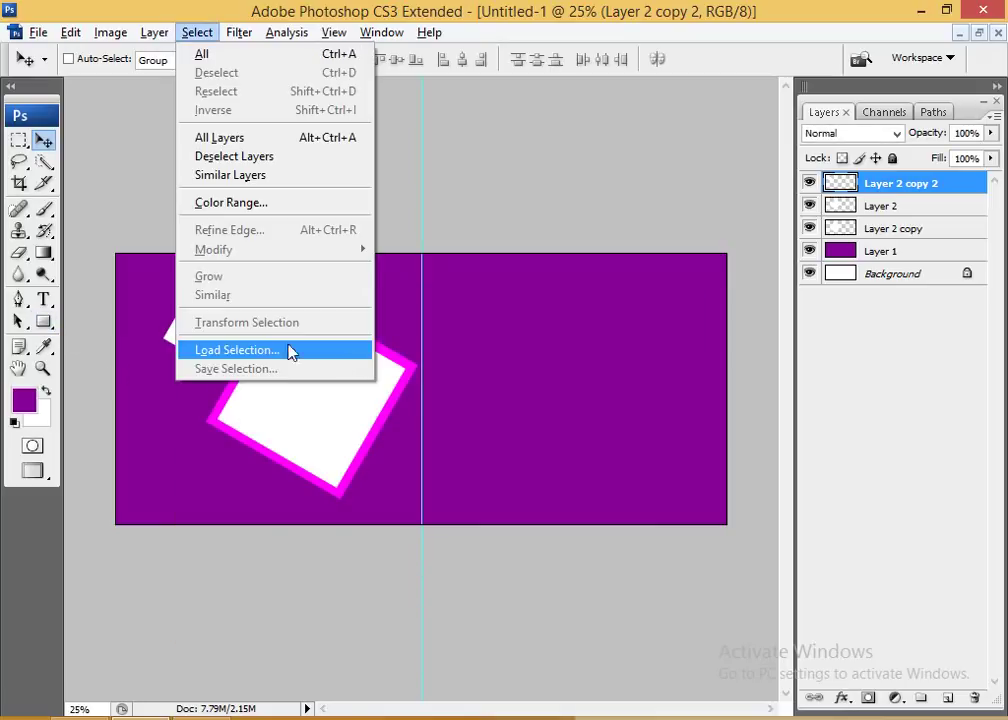
click(250, 351)
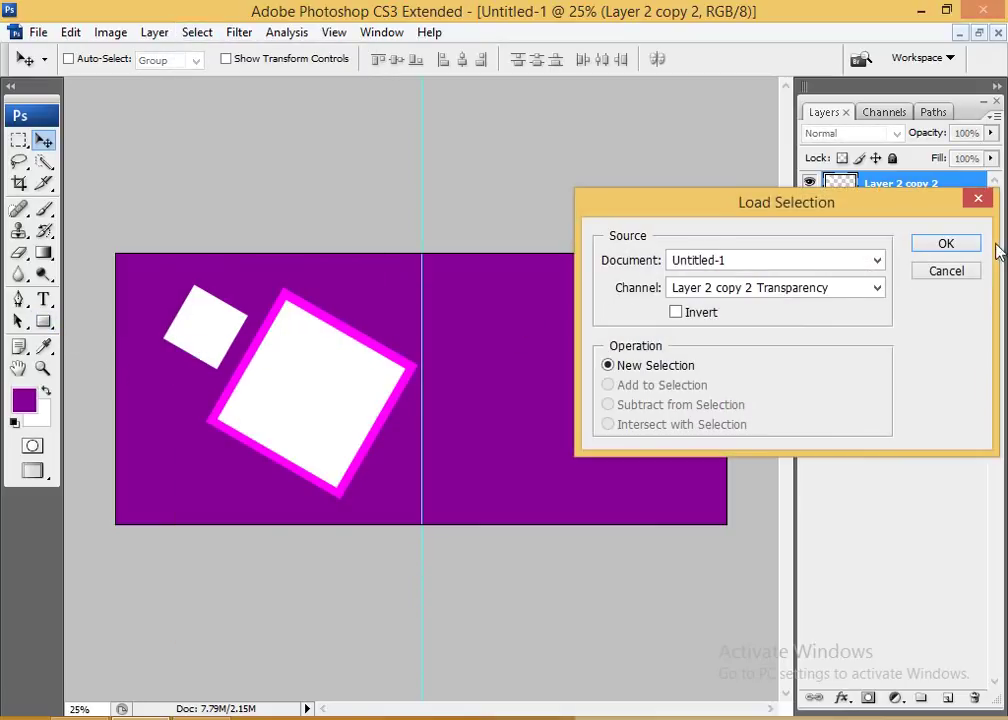
click(946, 244)
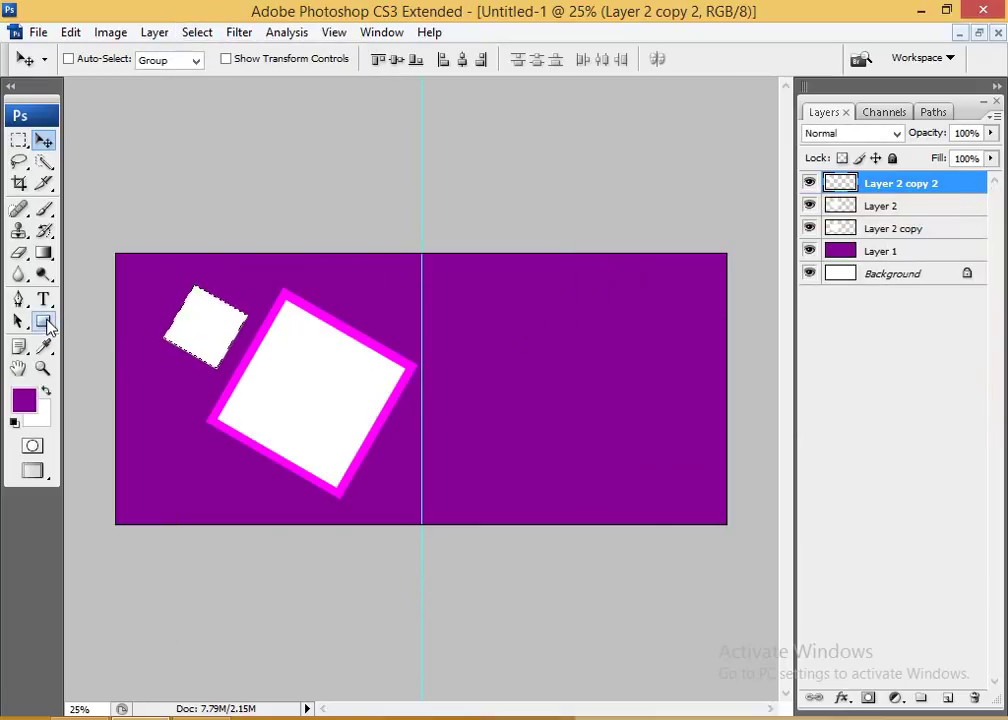
- Choose the Orange, Yellow, Orange gradient preset and delete its right-hand stop
right_click(47, 327)
click(44, 253)
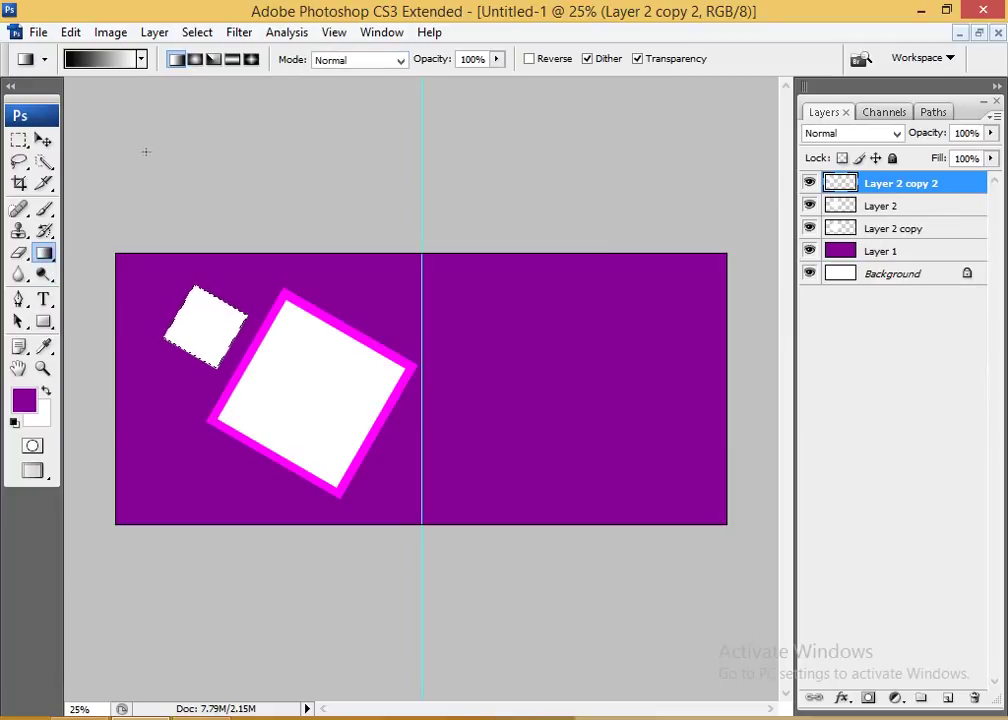
click(103, 58)
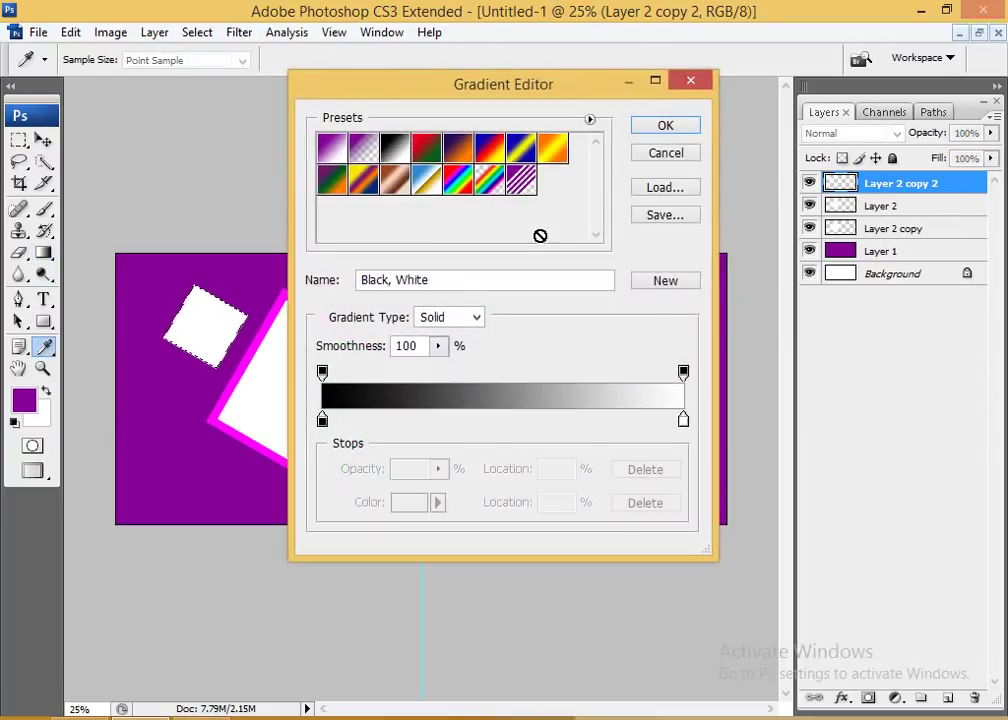
click(550, 160)
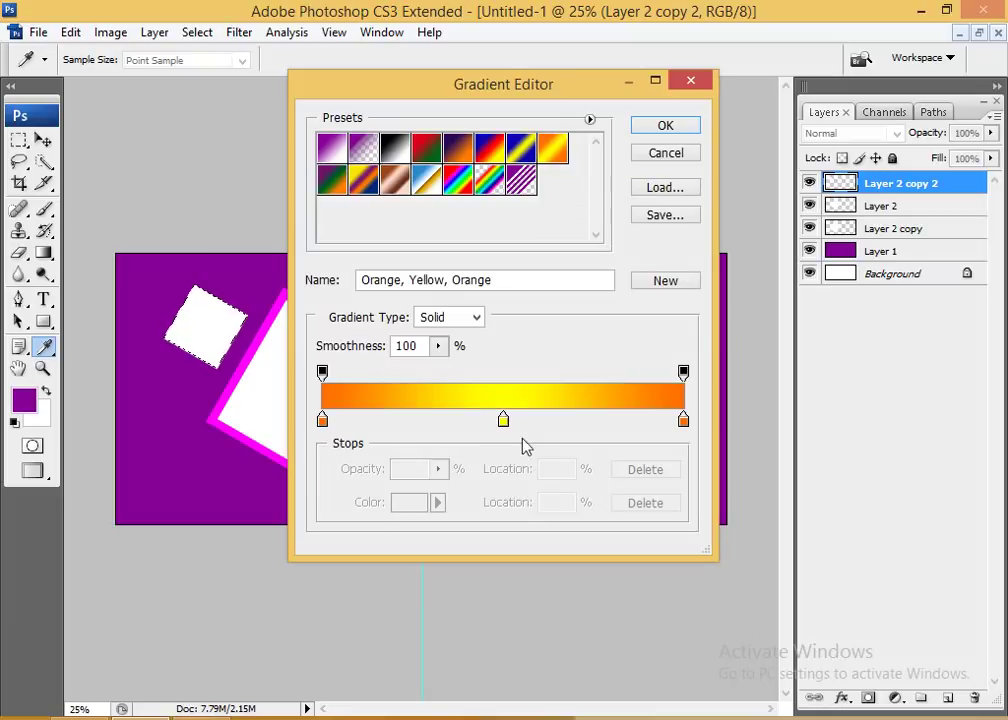
click(683, 419)
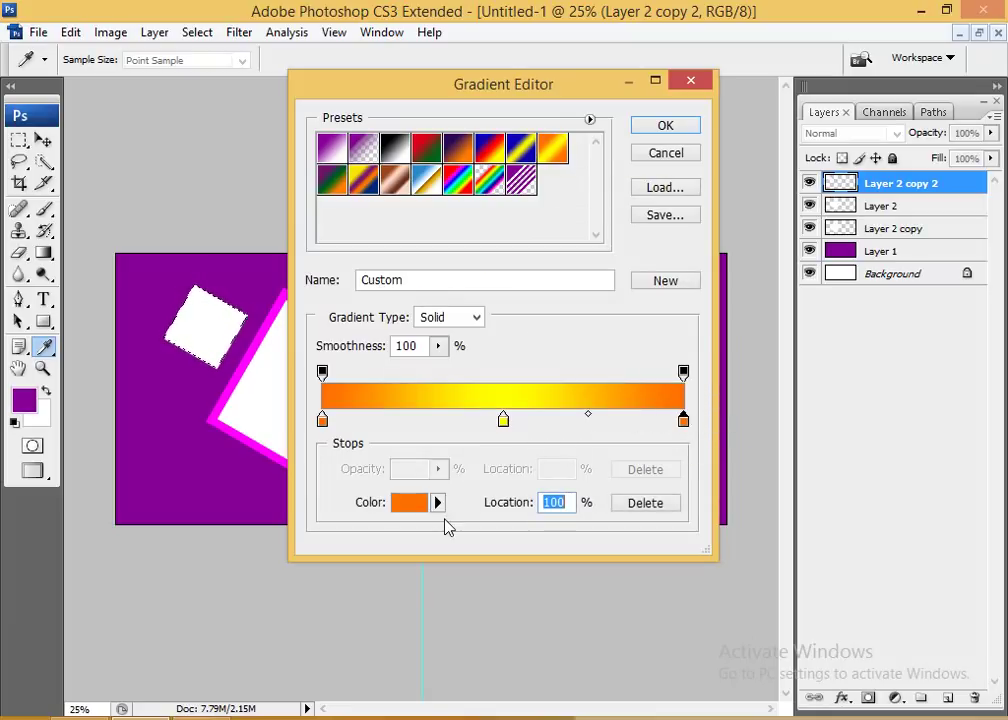
click(645, 502)
- Set the left gradient stop to golden yellow ffc602 and fill the small square
click(322, 420)
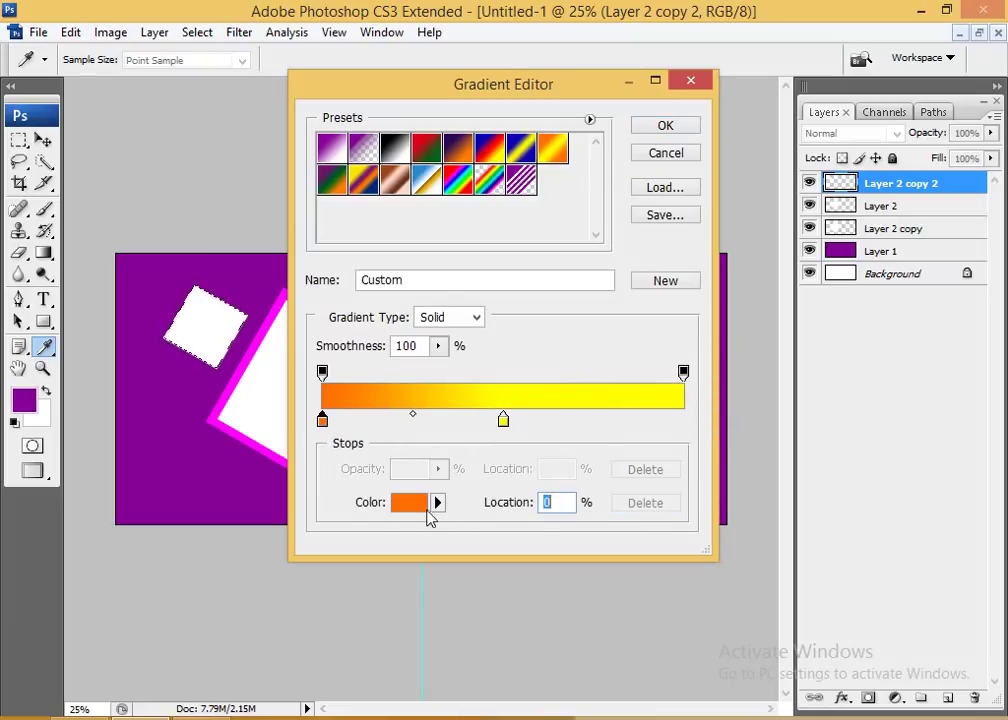
click(420, 505)
mouse_move(468, 564)
mouse_down()
mouse_move(474, 540)
mouse_move(474, 557)
mouse_up()
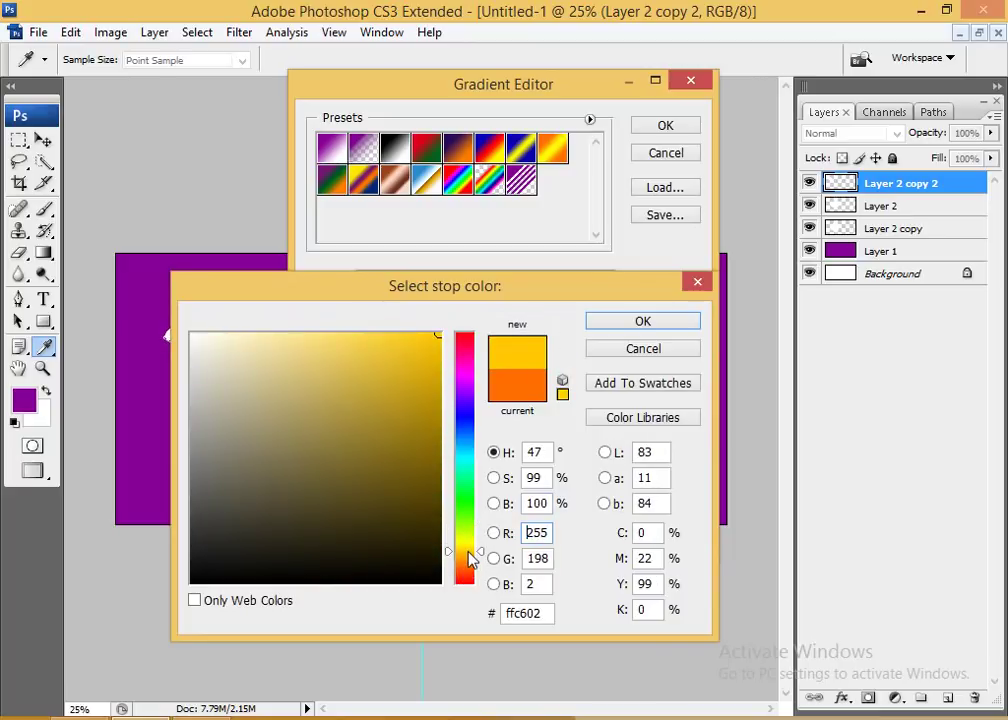
click(640, 324)
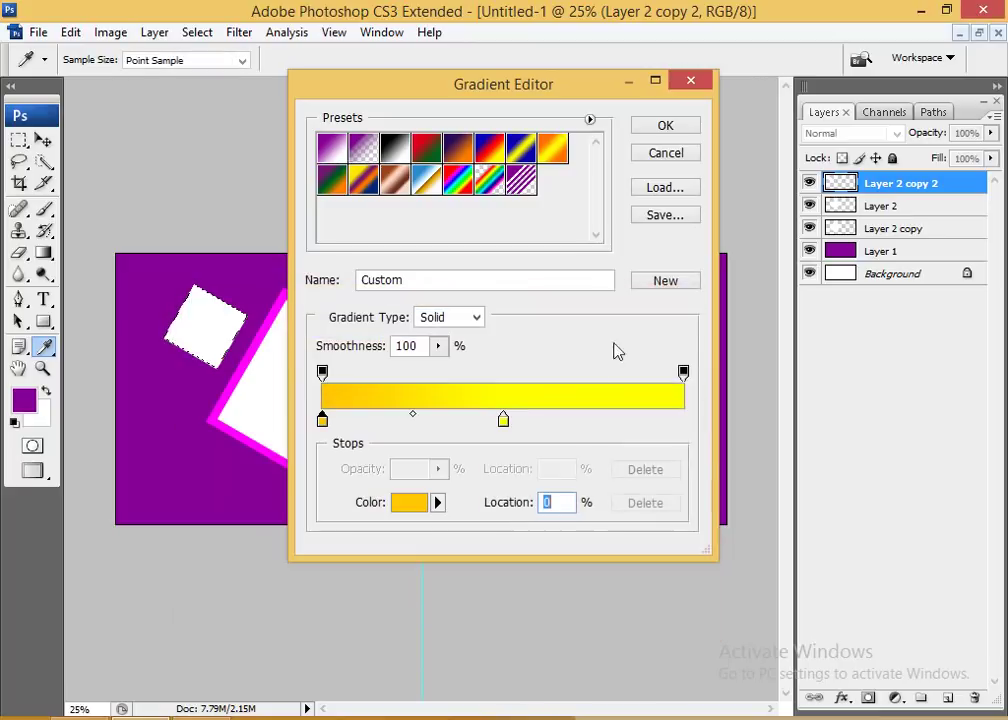
click(665, 128)
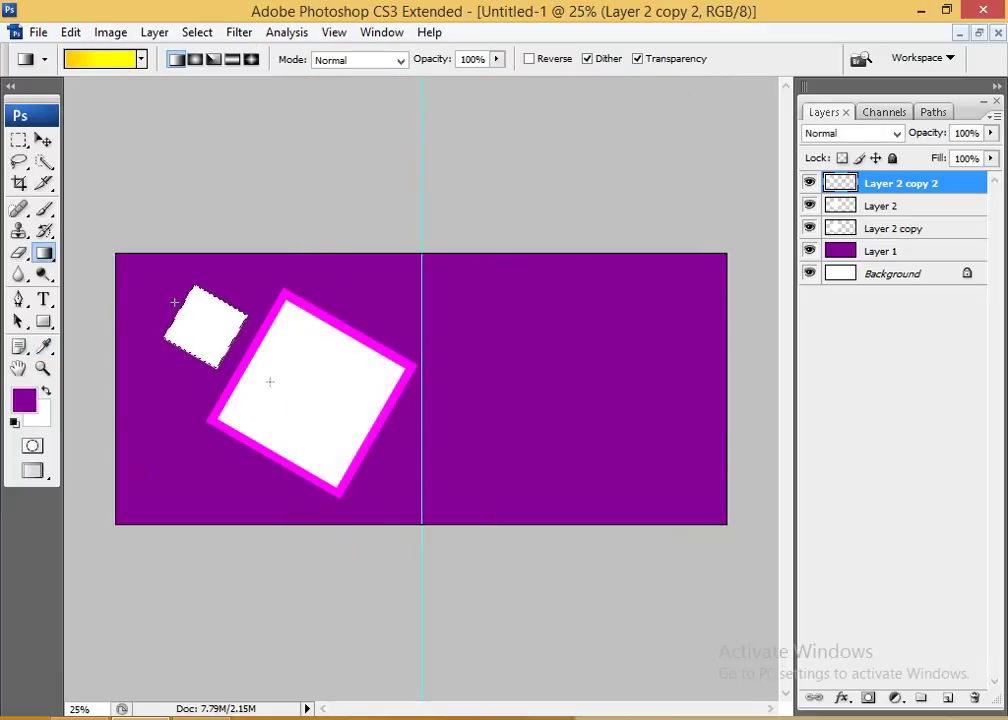
drag(175, 299, 270, 382)
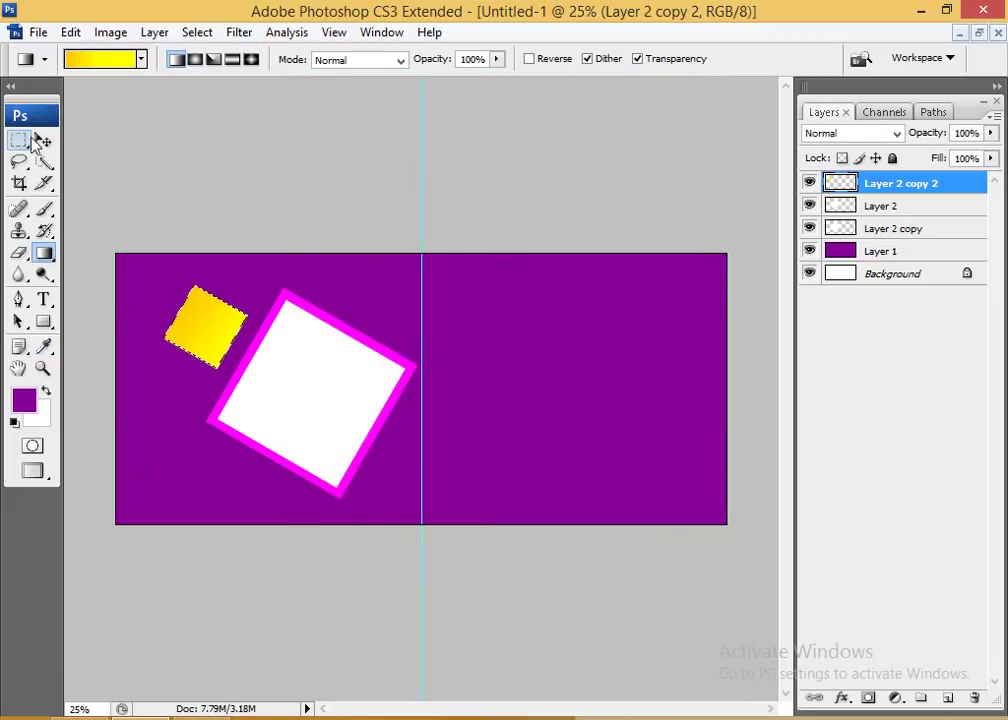
click(43, 140)
- Copy the yellow square, enlarge it to 163%, rotate it 13°, and push it past the left edge
key(ctrl+d)
right_click(256, 373)
click(272, 383)
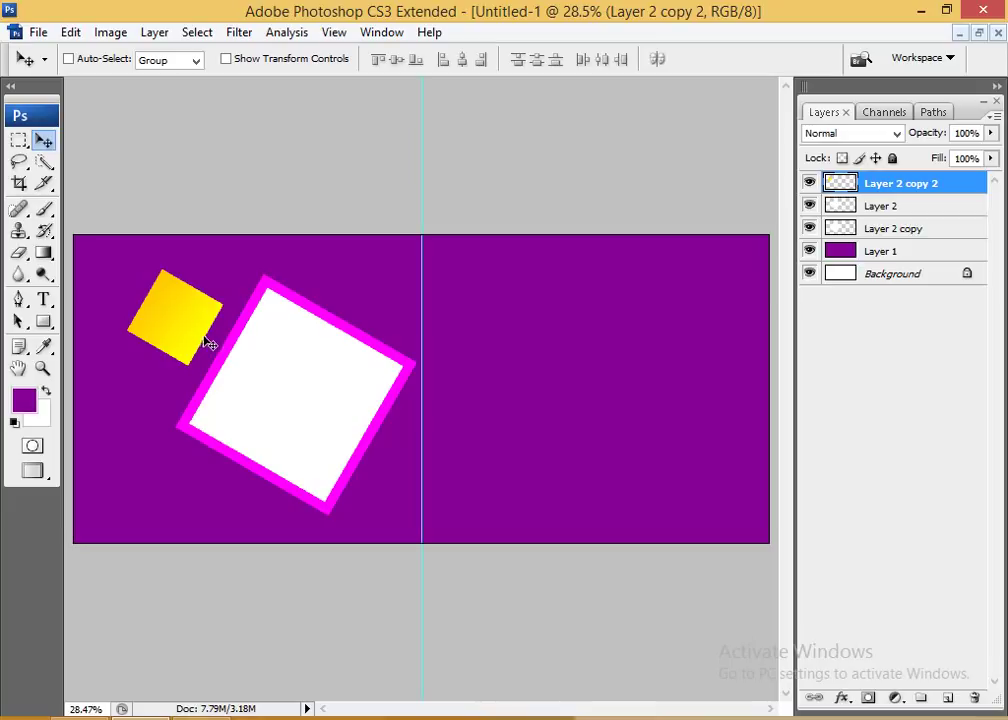
mouse_move(190, 314)
mouse_down()
mouse_move(137, 243)
mouse_move(163, 343)
mouse_up()
key(ctrl+t)
mouse_move(187, 292)
mouse_down()
mouse_move(210, 298)
mouse_move(127, 364)
mouse_move(117, 392)
mouse_up()
key(Return)
key(ctrl+t)
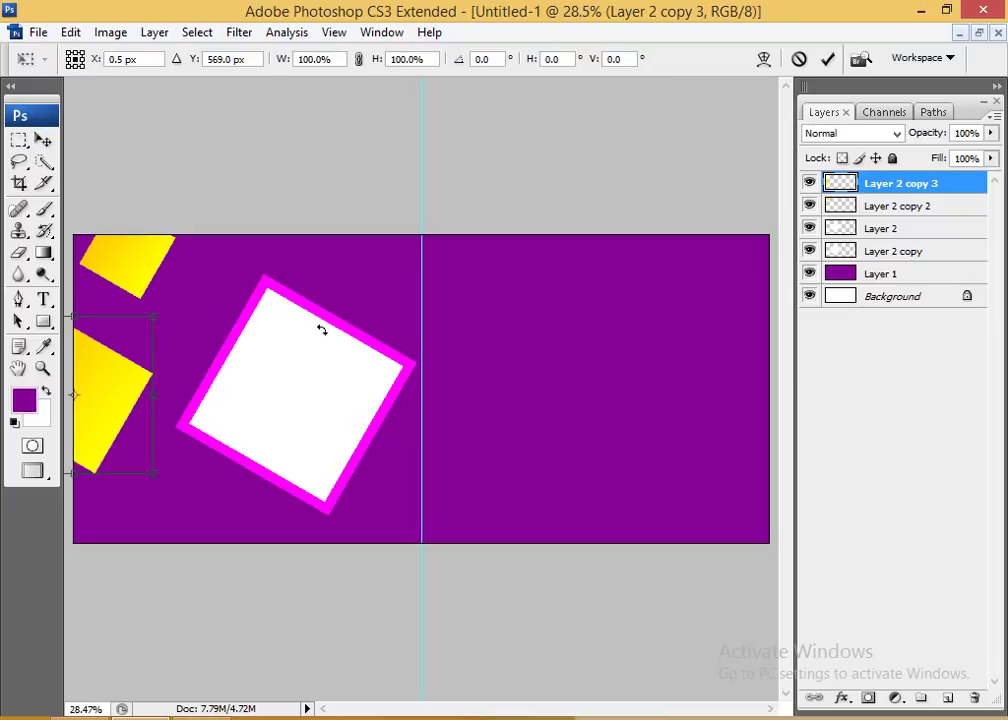
drag(321, 330, 337, 385)
key(Return)
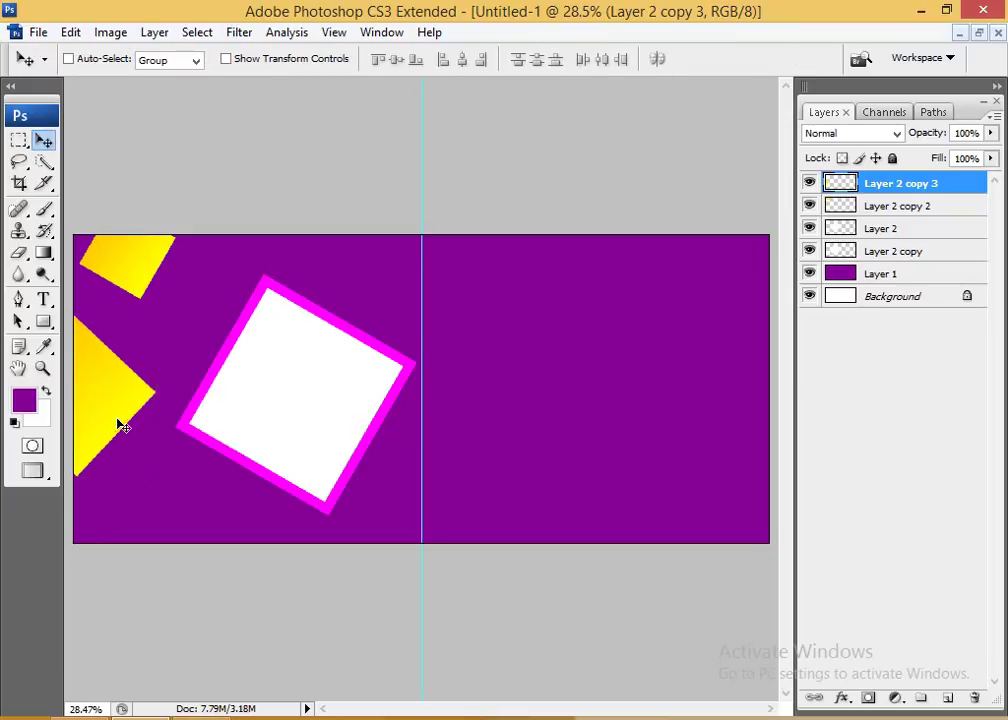
drag(118, 426, 110, 410)
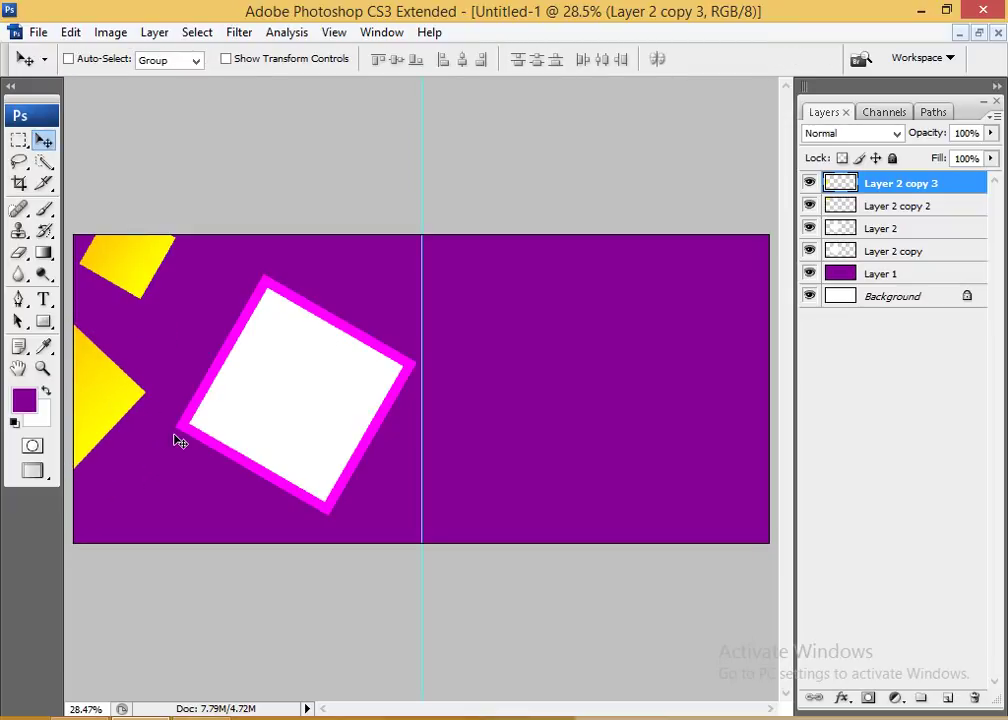
- Add another yellow square copy below, shrunk to about 37% and moved left
drag(178, 441, 252, 486)
key(ctrl+t)
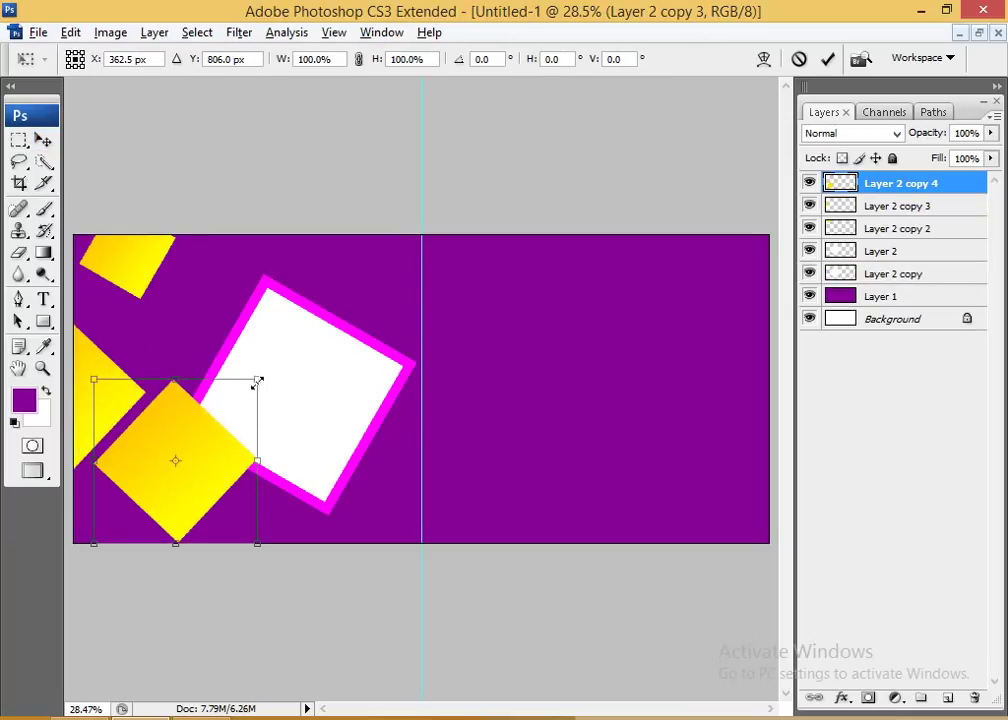
drag(257, 382, 218, 413)
key(Return)
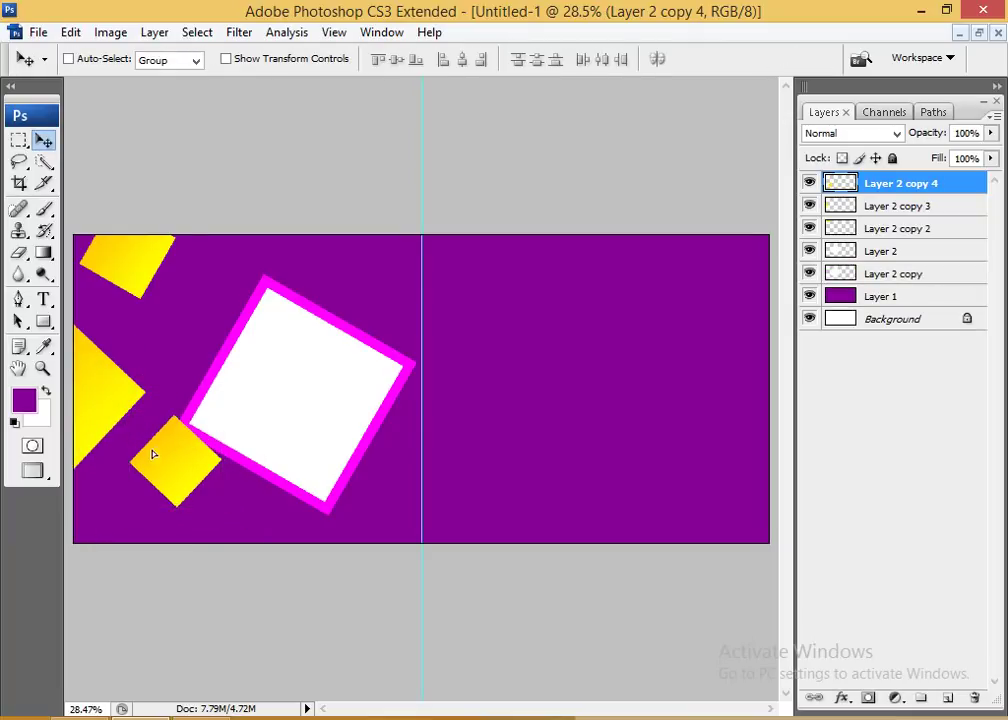
drag(153, 455, 121, 462)
key(ctrl+t)
drag(187, 416, 142, 466)
key(Return)
- Load the small lower square's selection from Layer 2 copy 4
key(alt+s)
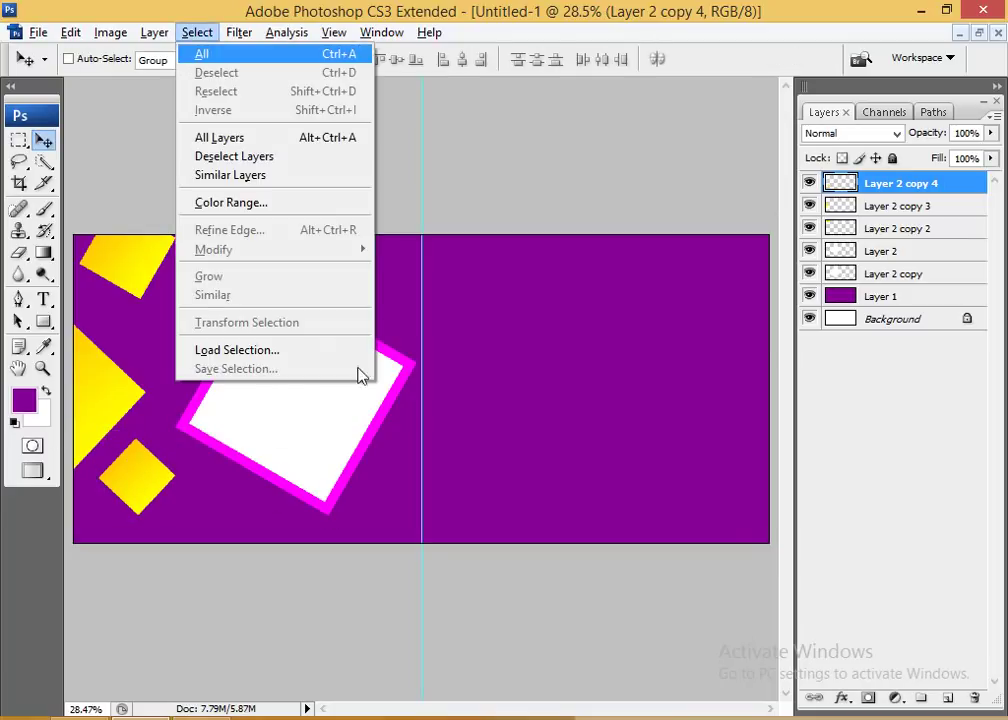
click(255, 351)
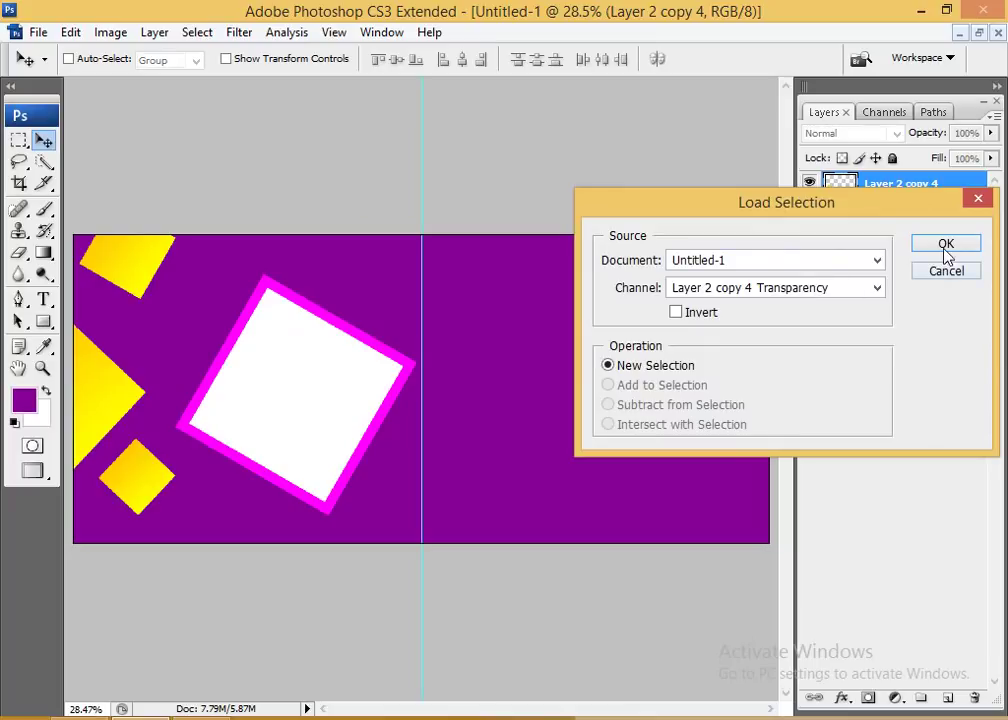
click(946, 245)
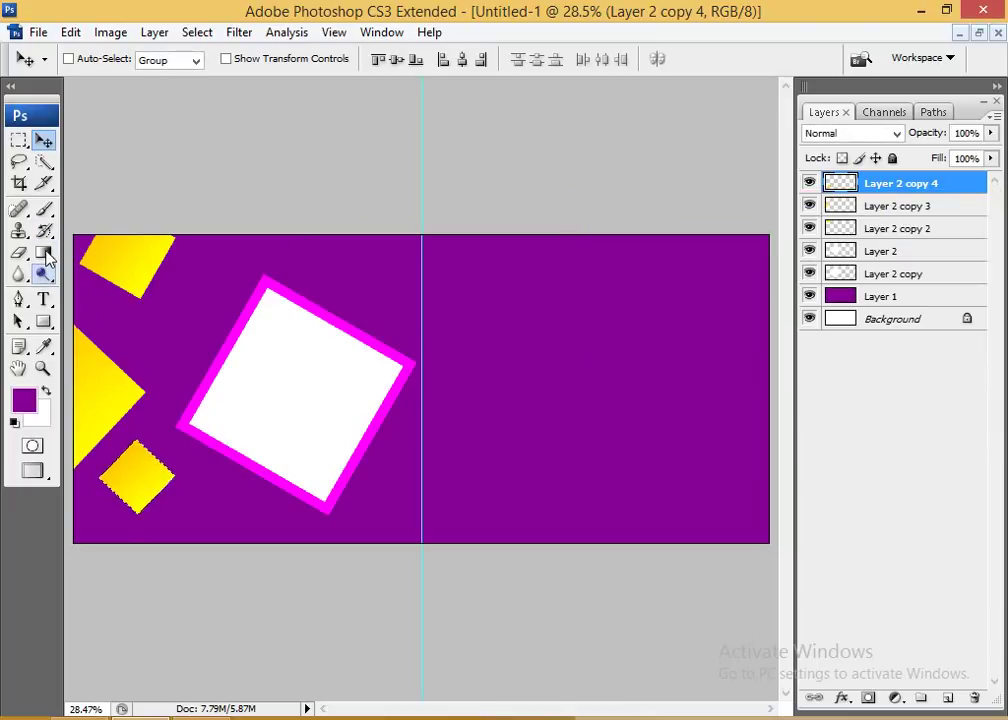
- Fill the square with an orange-to-yellow gradient, right stop removed and yellow at 84%
click(44, 253)
click(105, 55)
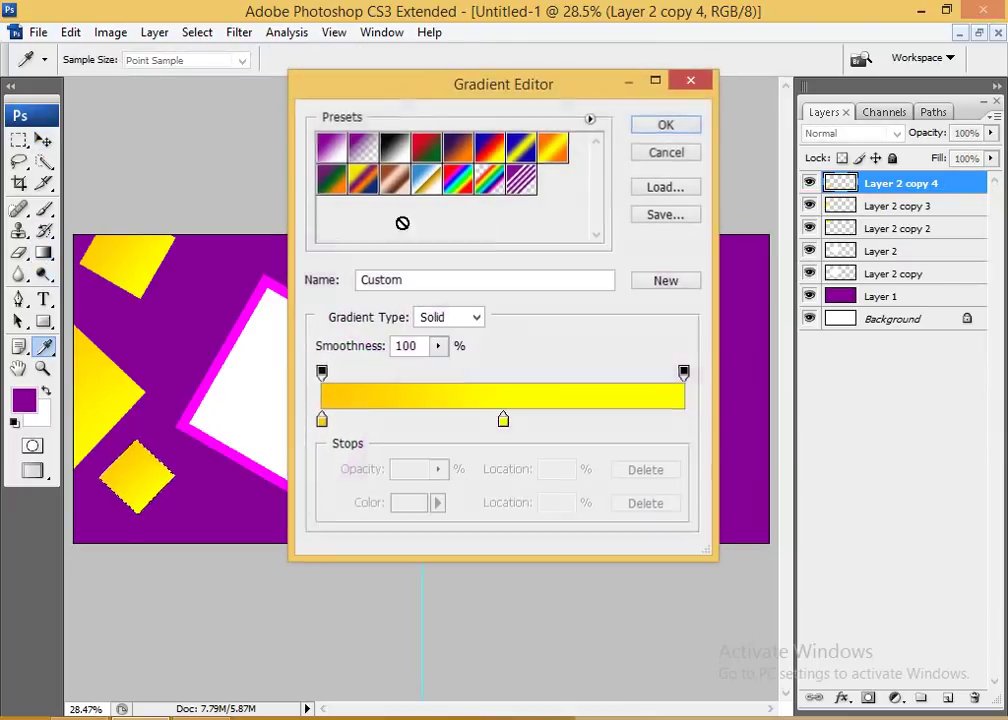
click(552, 148)
click(684, 420)
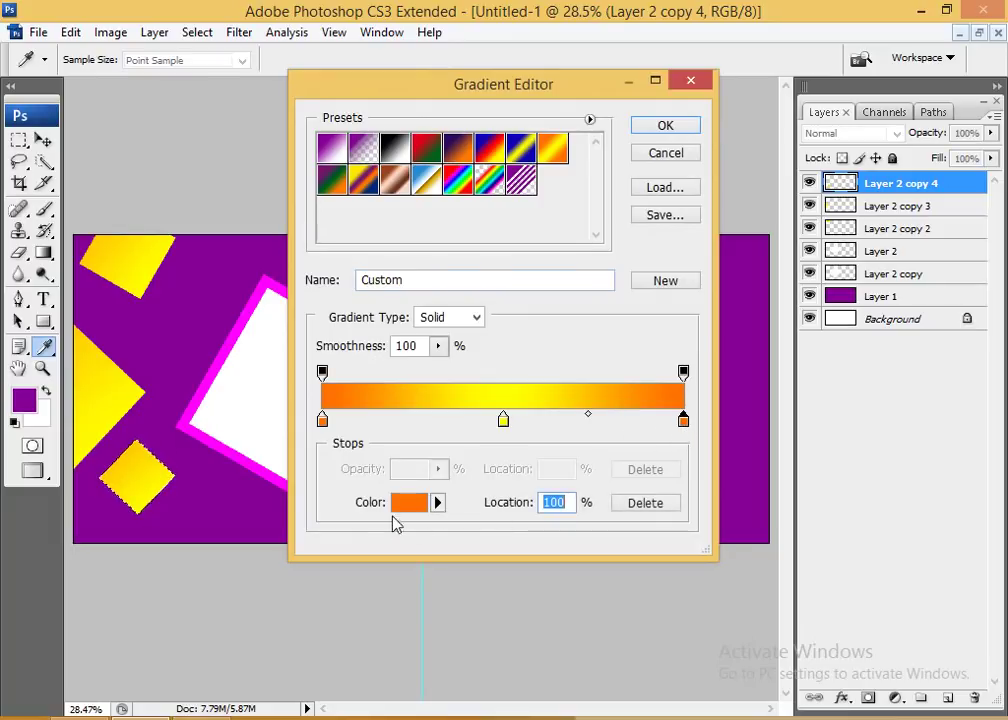
click(668, 500)
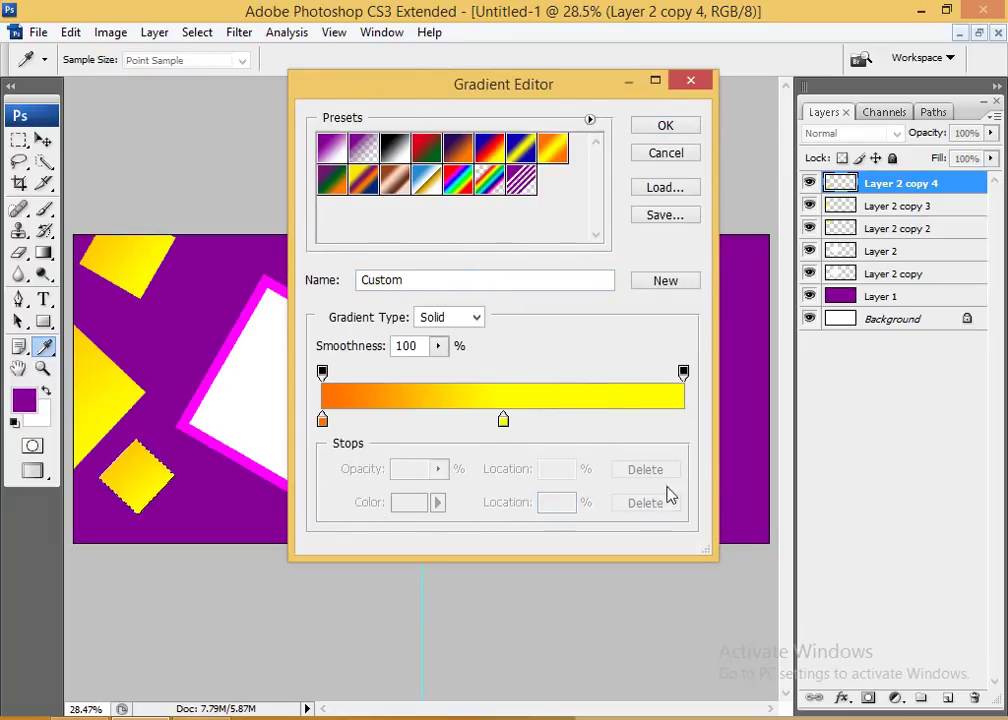
drag(503, 420, 624, 420)
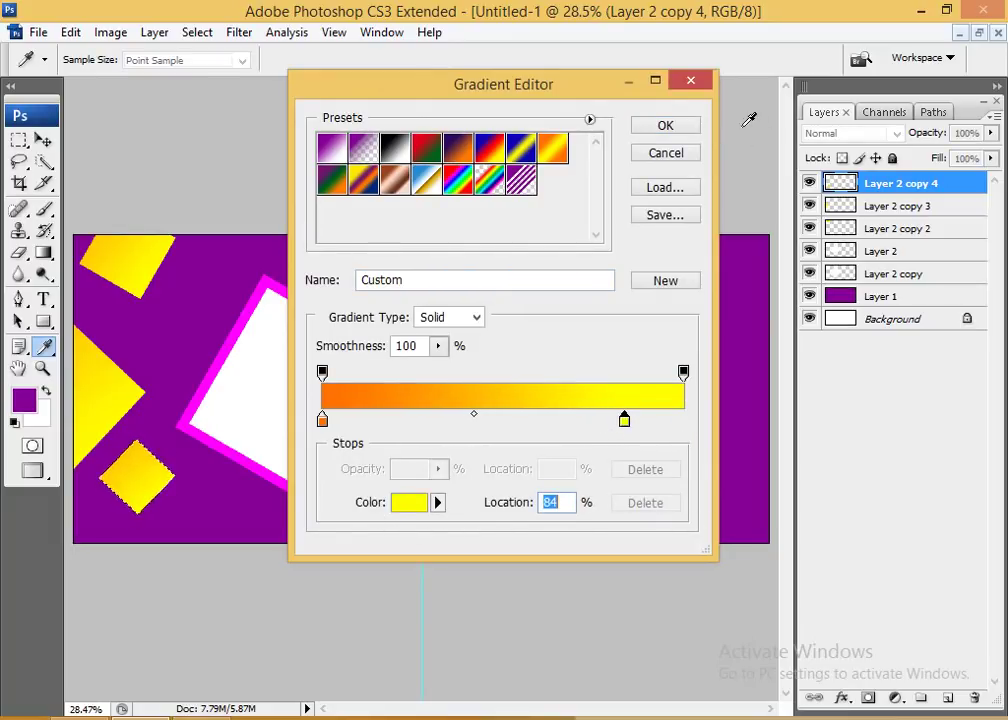
click(665, 125)
drag(121, 455, 201, 539)
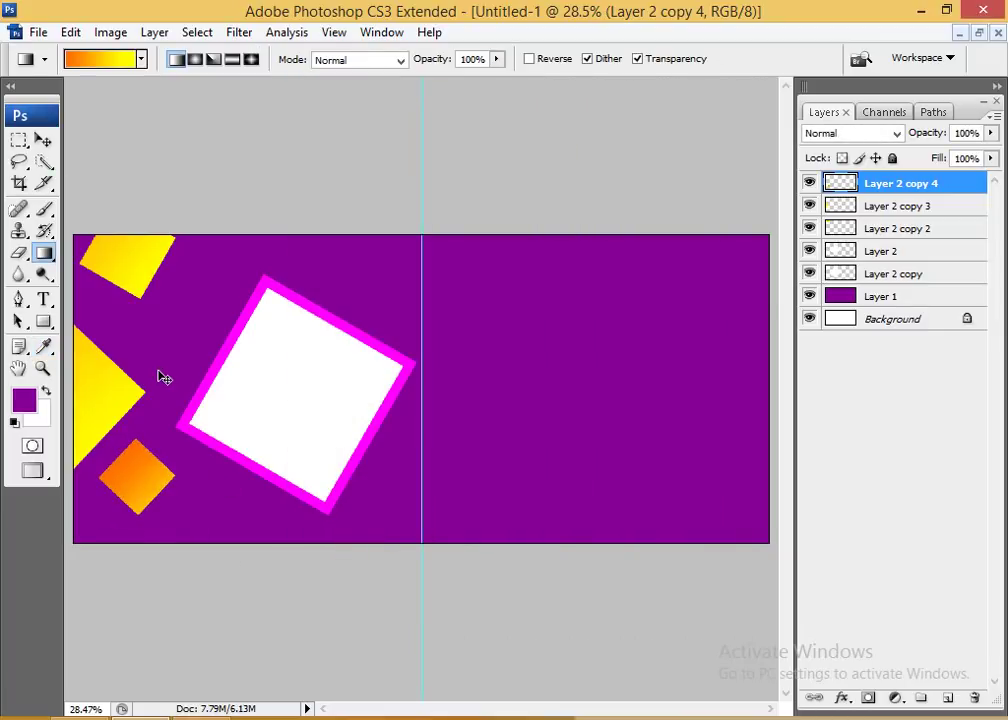
click(43, 140)
- Duplicate the orange diamond to its right and enlarge the copy to 114%
alt+drag(148, 484, 225, 509)
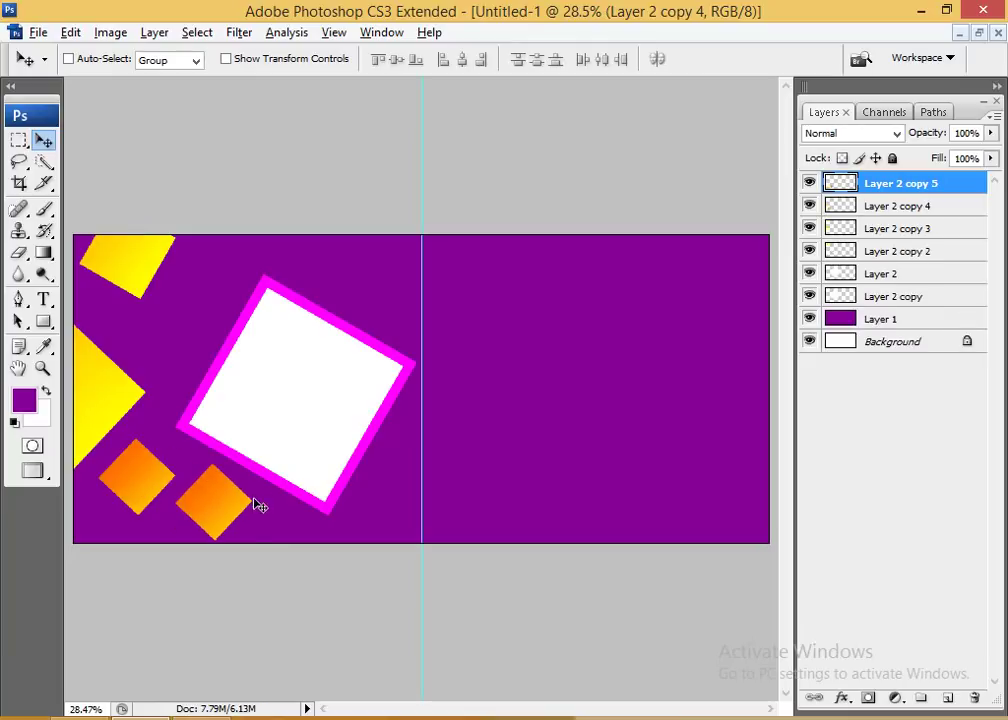
key(ctrl+t)
drag(251, 457, 261, 457)
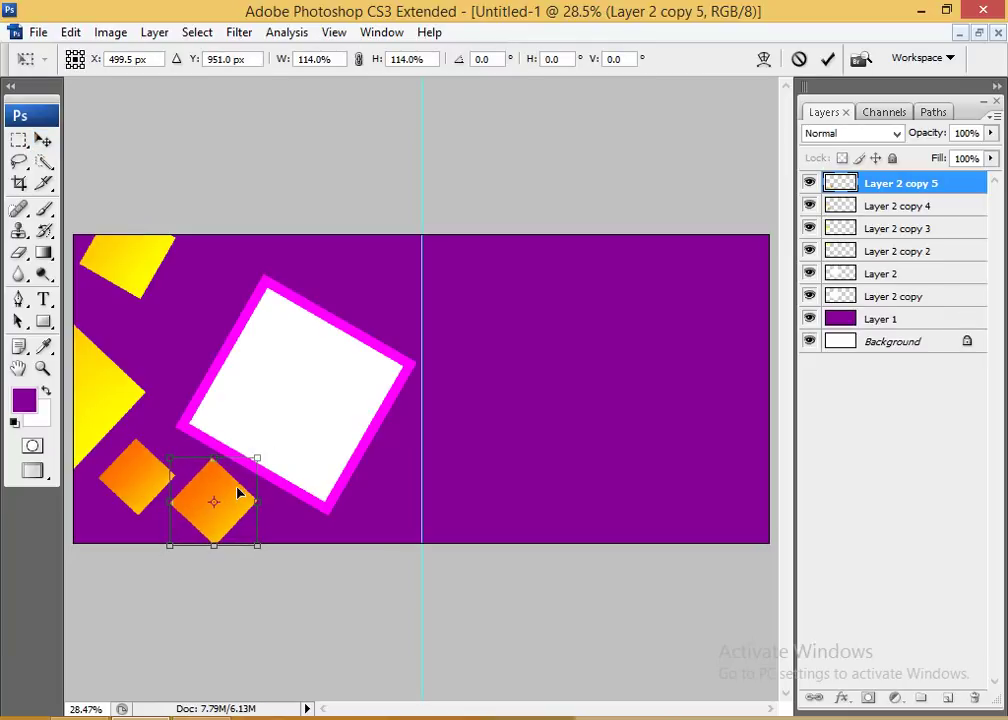
key(Return)
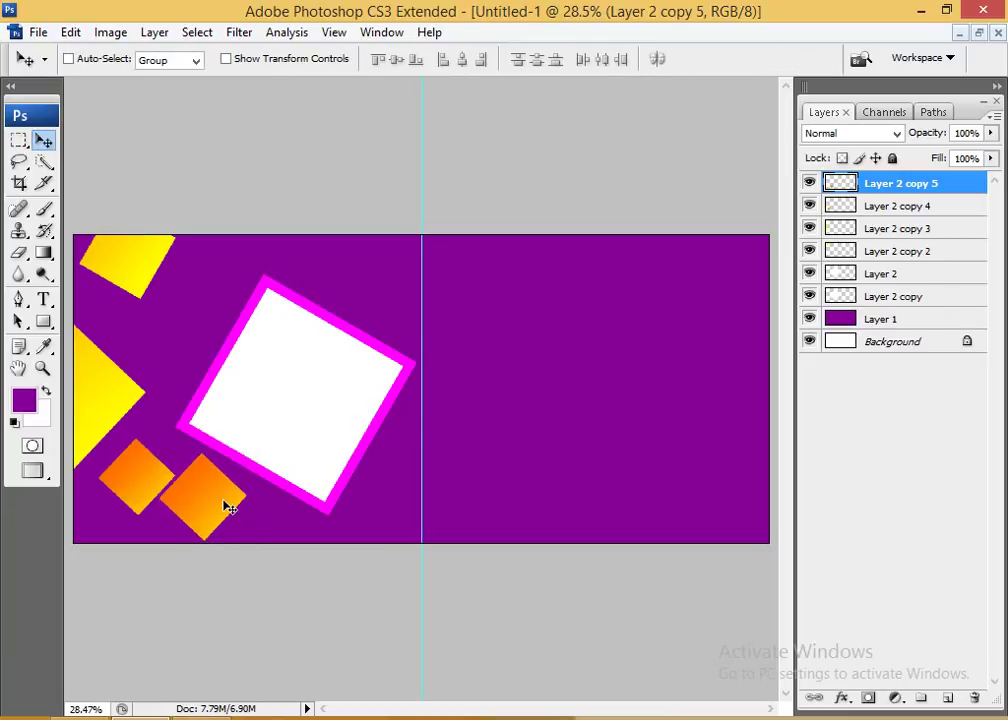
drag(225, 506, 230, 509)
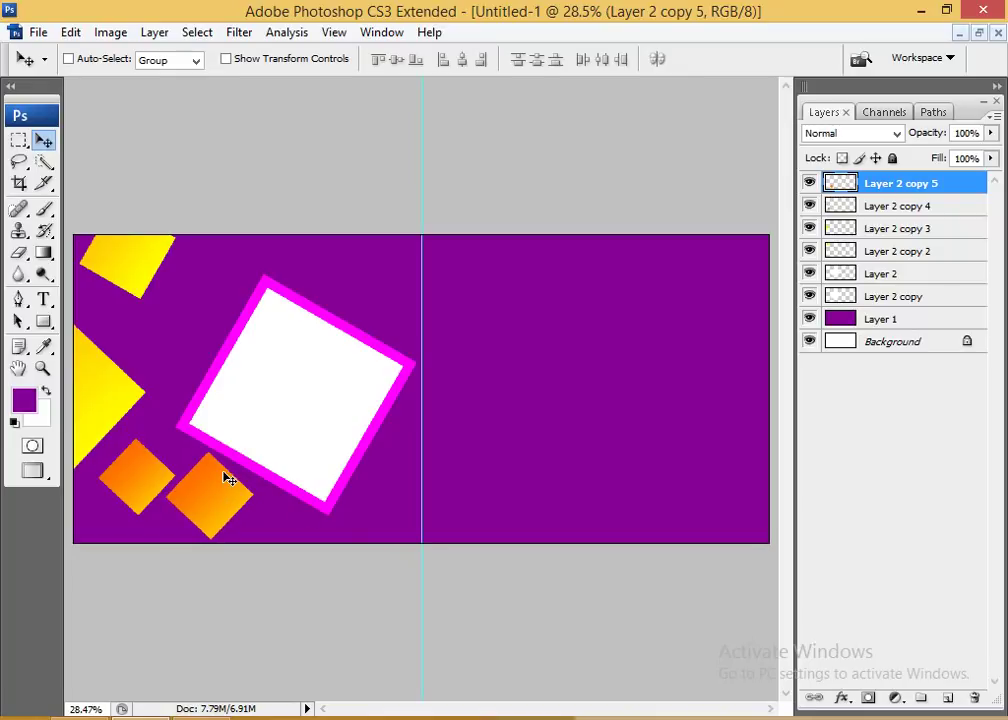
- Duplicate the top yellow square, shrink it slightly, and set its blend mode to Pin Light
right_click(142, 280)
click(153, 289)
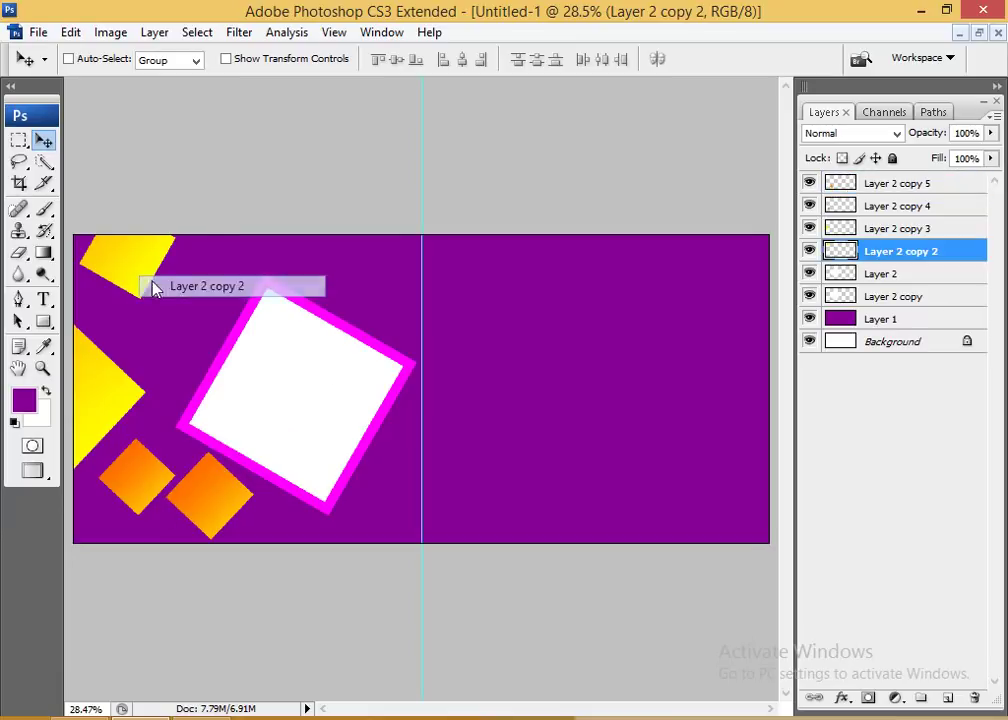
drag(153, 289, 169, 326)
key(ctrl+t)
drag(195, 270, 180, 277)
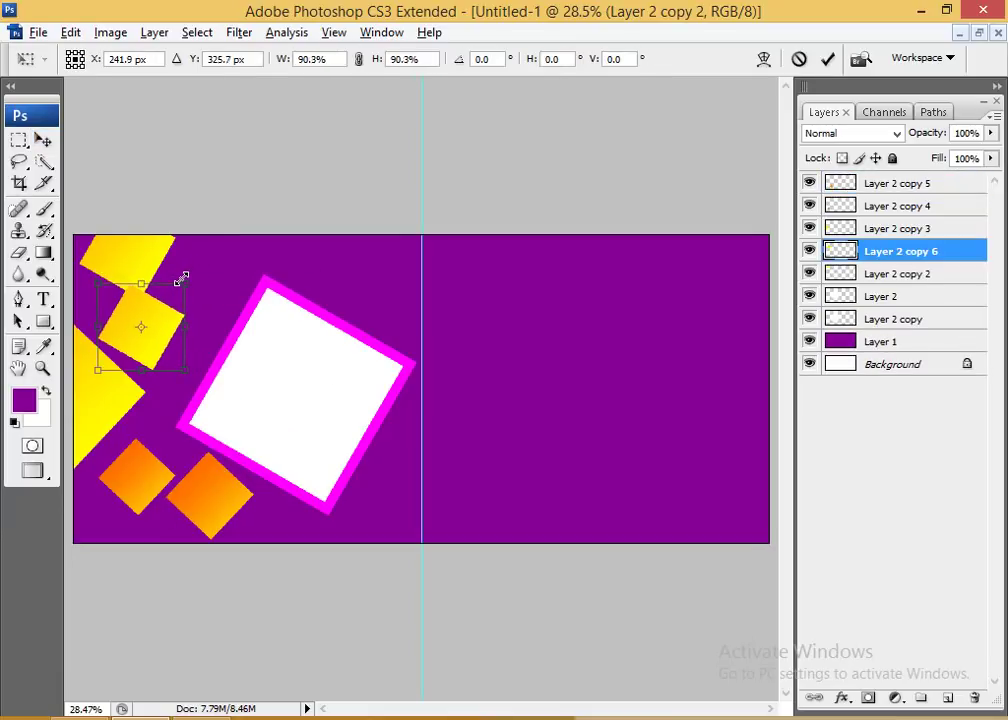
key(Return)
key(alt+shift+o)
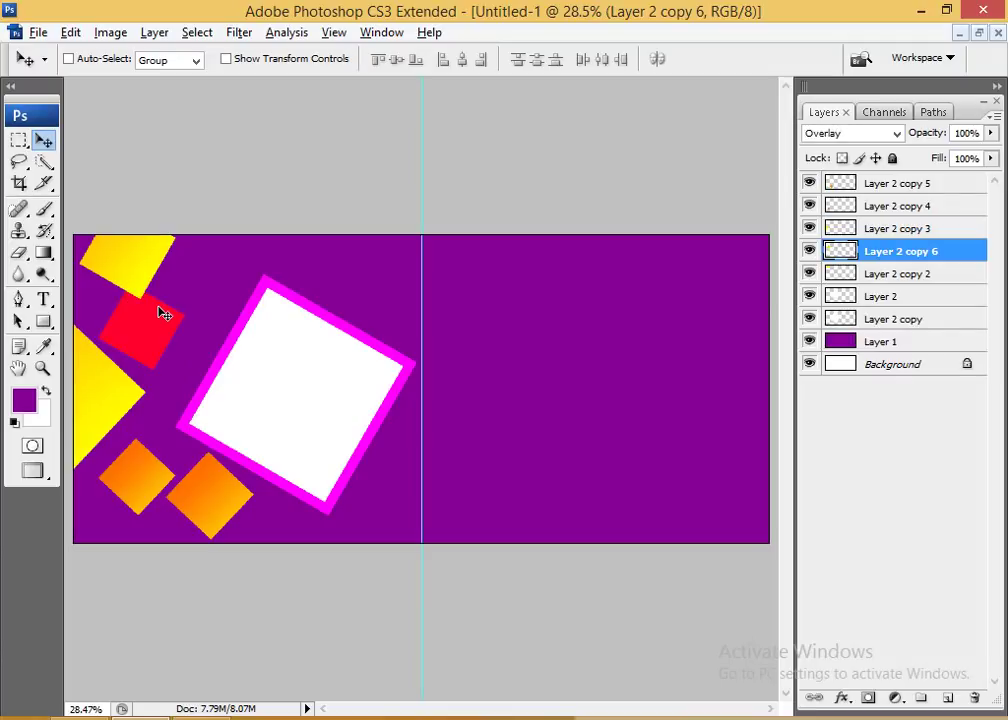
key(alt+shift+z)
key(Tab)
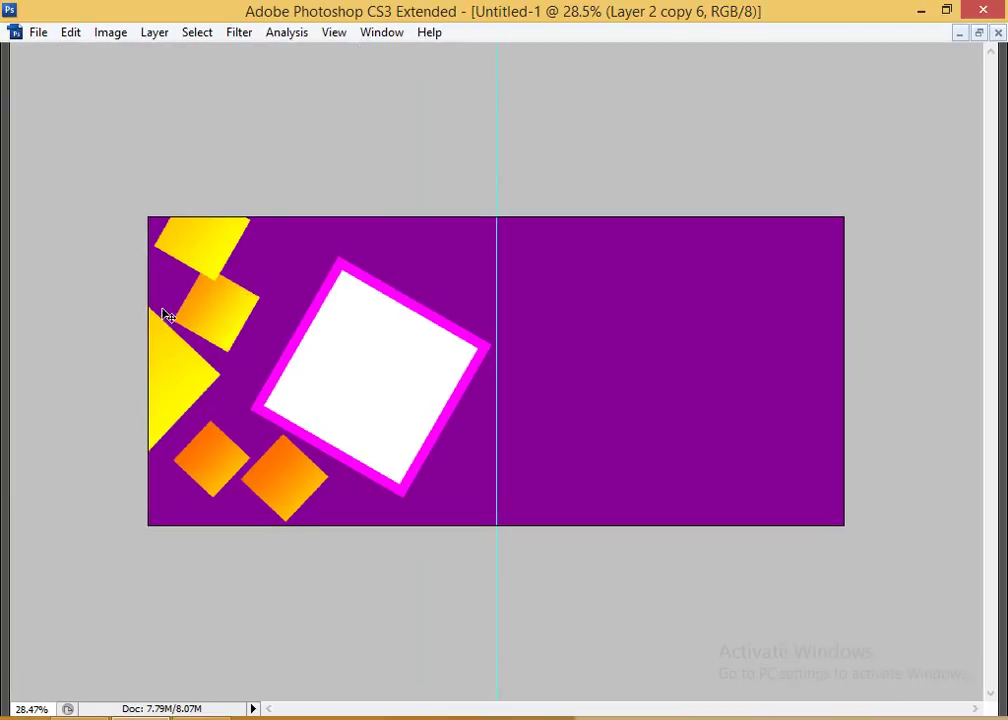
key(Tab)
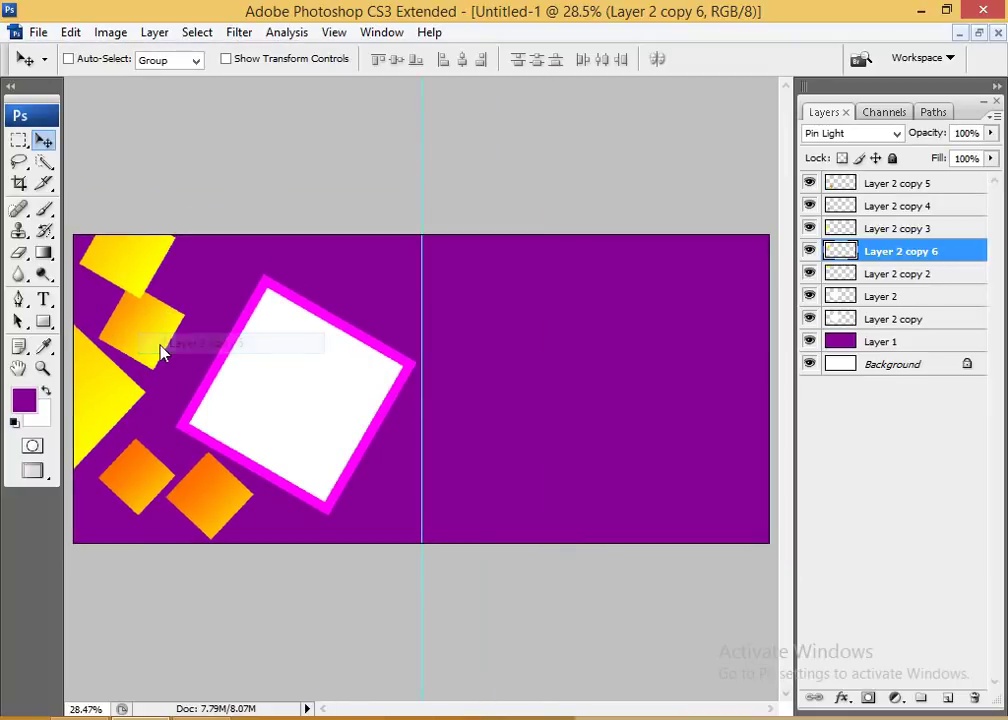
- Duplicate the white square into a small copy blended in Overlay, turning it magenta
drag(301, 381, 238, 296)
key(ctrl+t)
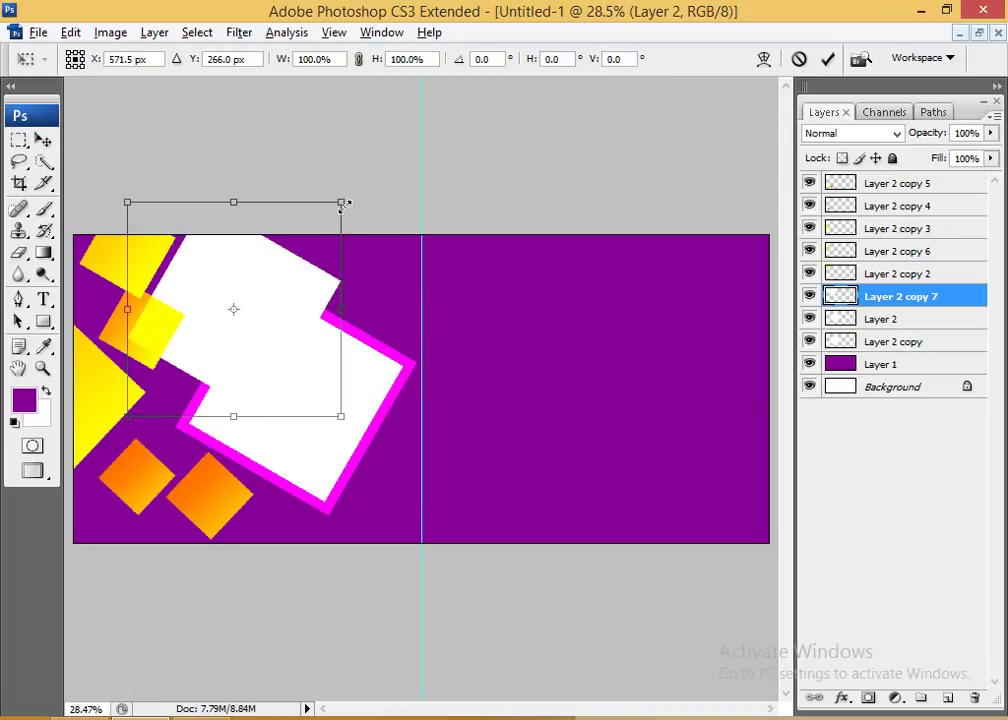
drag(343, 204, 257, 294)
key(Return)
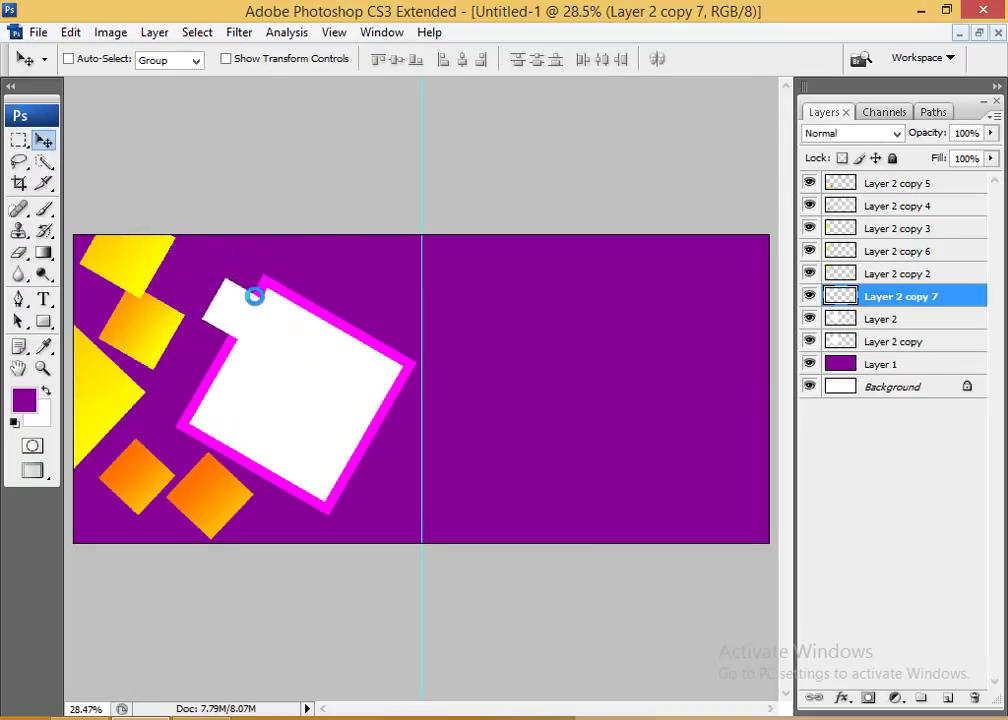
key(alt+shift+o)
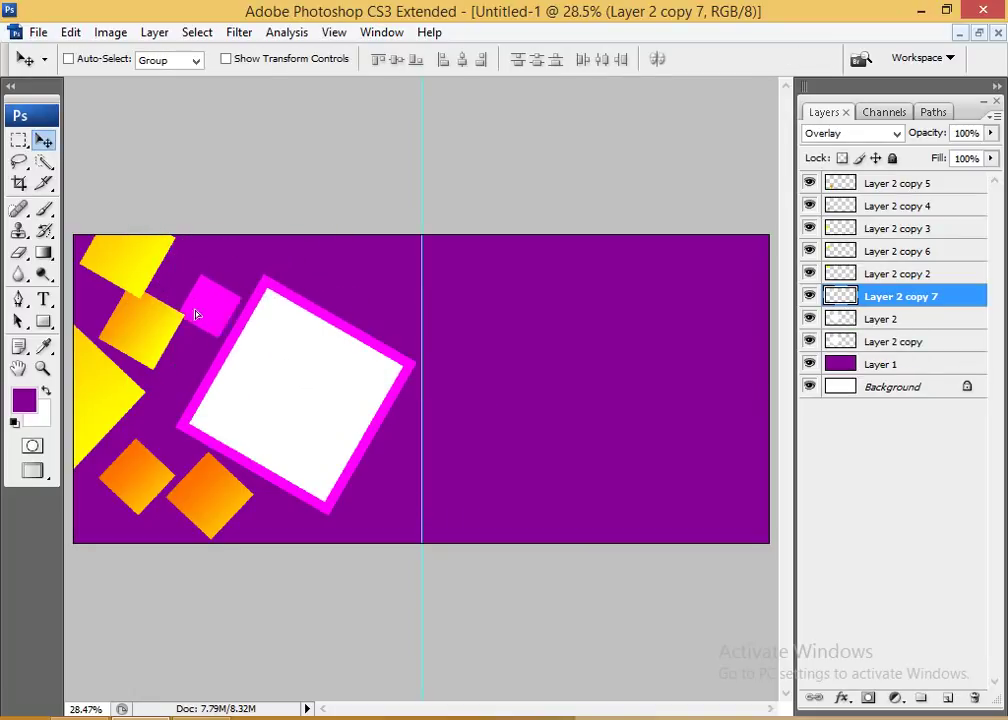
- Move and resize the small magenta square beside the white frame
drag(225, 323, 174, 293)
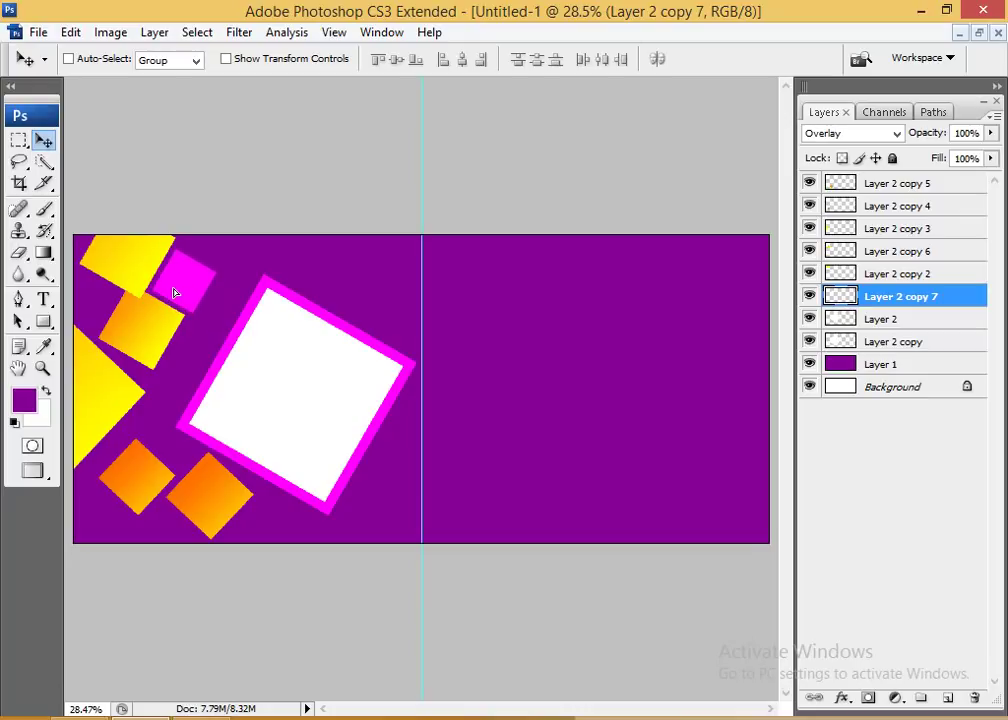
key(Tab)
drag(292, 317, 270, 355)
key(ctrl+t)
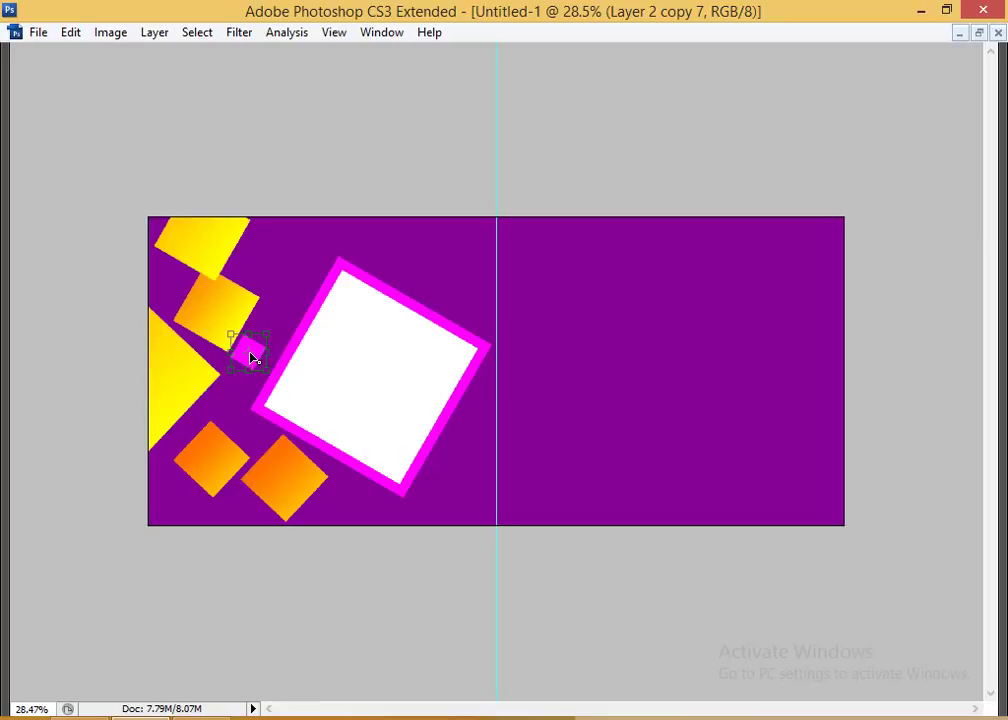
key(Tab)
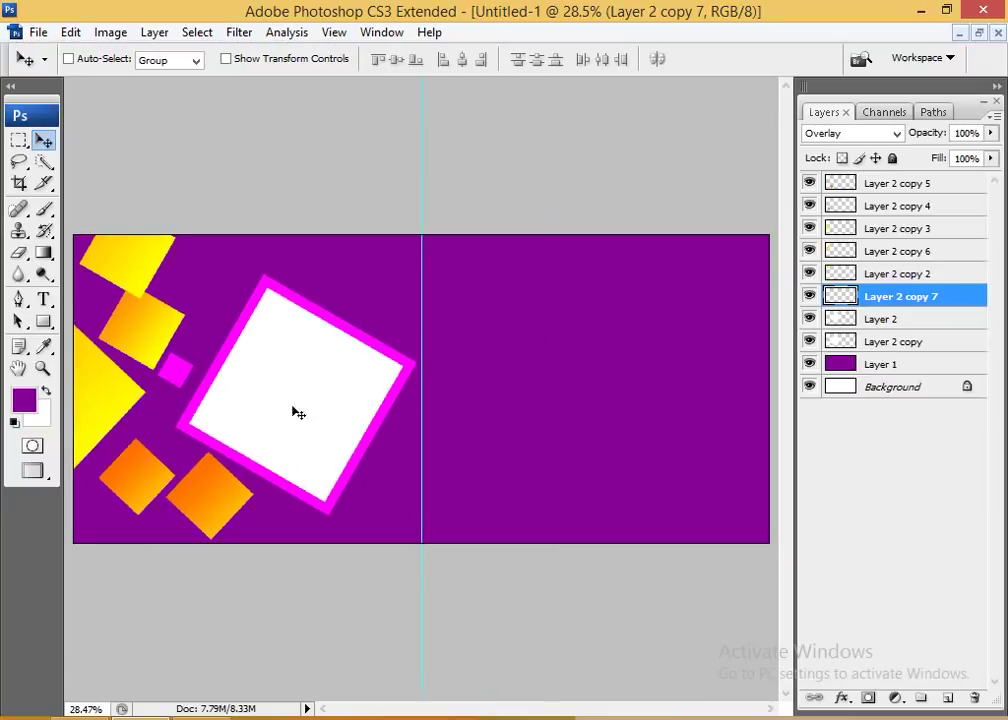
alt+click(368, 401)
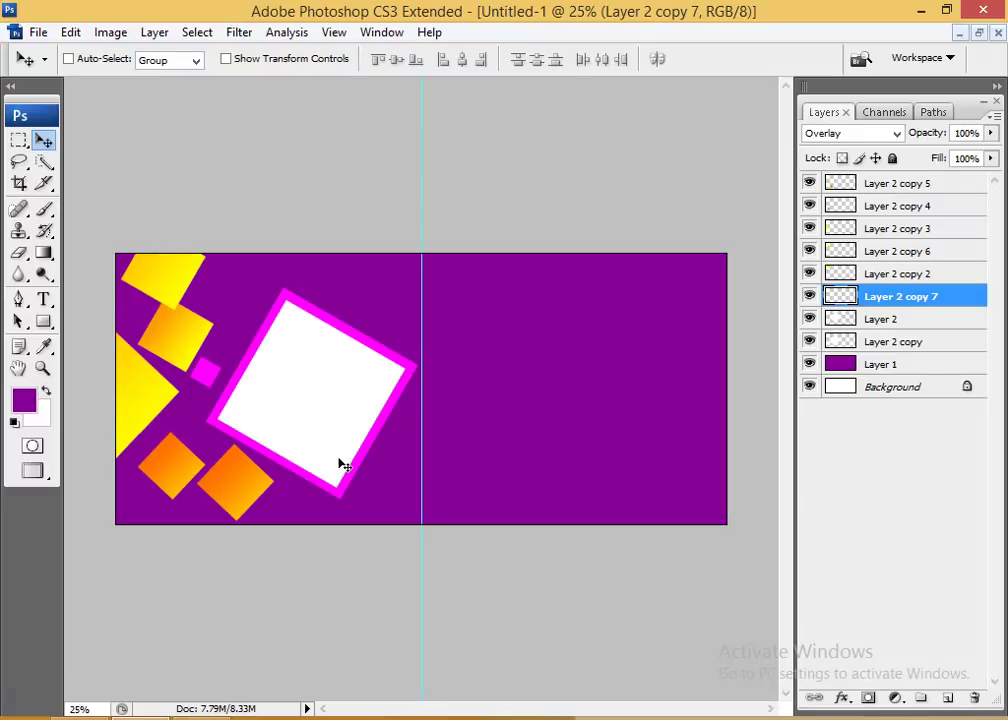
- Crop the image to the full canvas with Image > Crop, deselect, and fit on screen
key(ctrl+a)
key(alt+i)
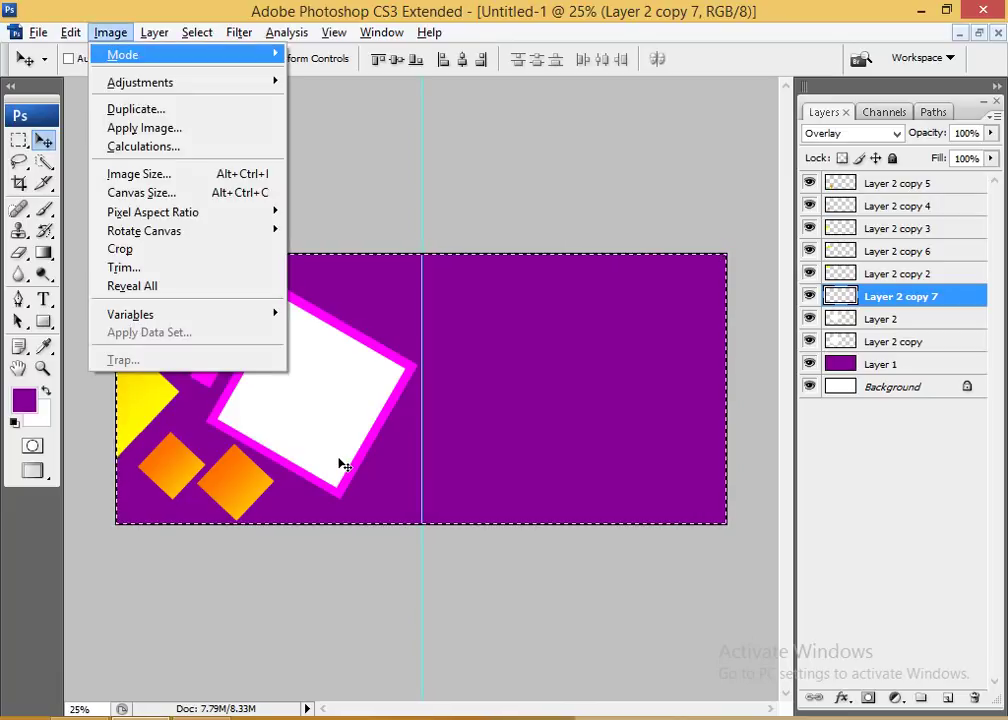
key(p)
key(ctrl+d)
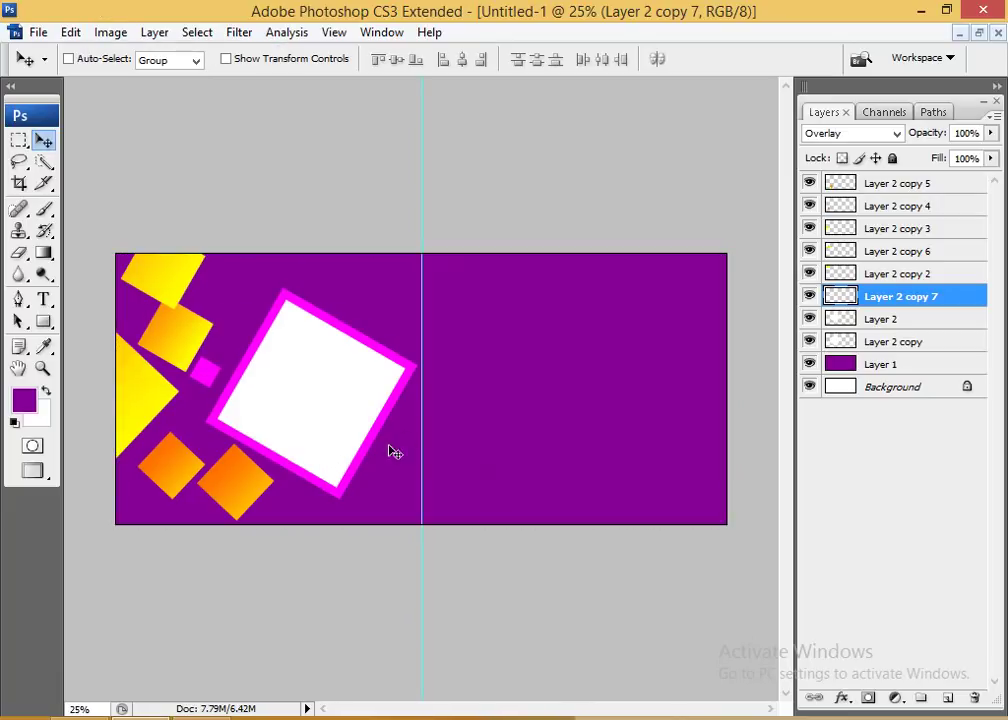
key(ctrl+minus)
key(ctrl+0)
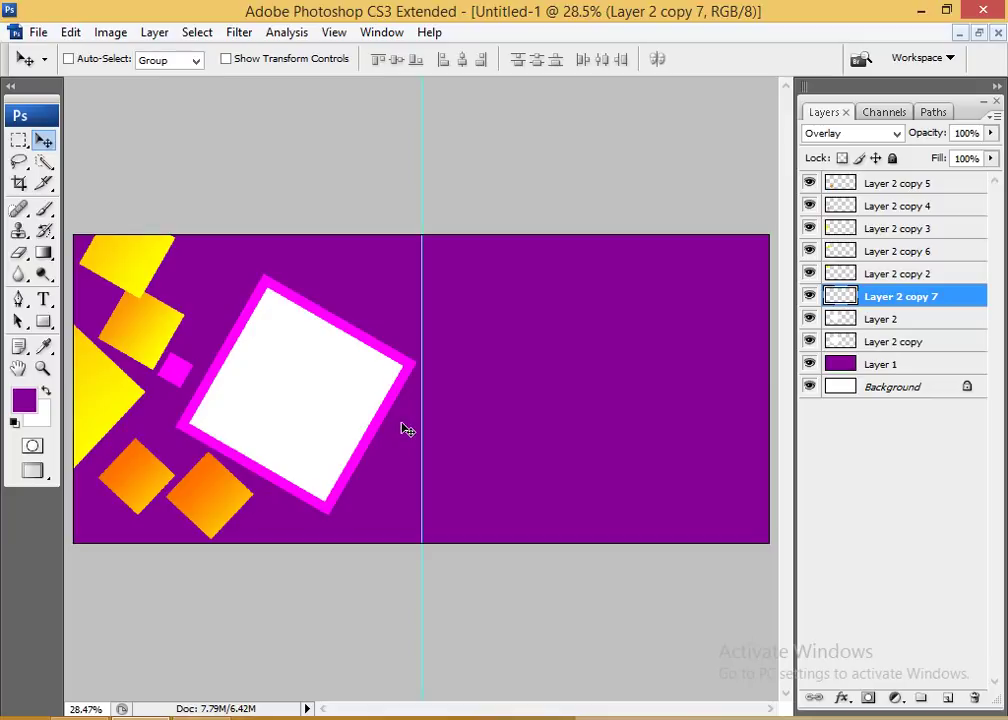
ctrl+click(467, 439)
- Select Layer 2 copy and add a new empty layer above it
right_click(309, 367)
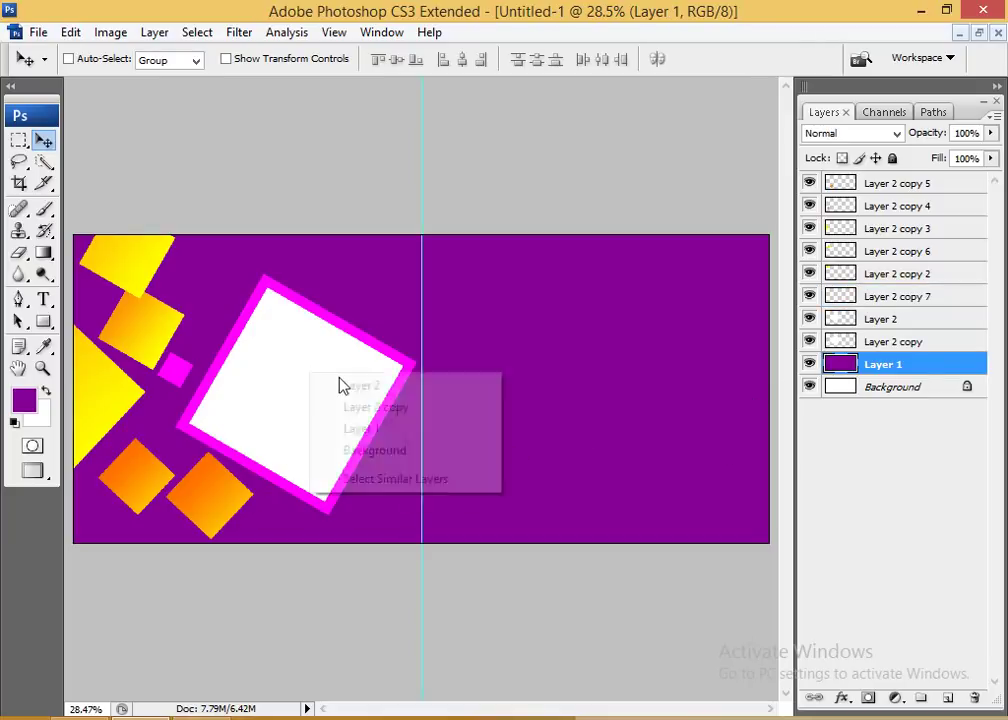
click(338, 383)
right_click(413, 371)
click(430, 381)
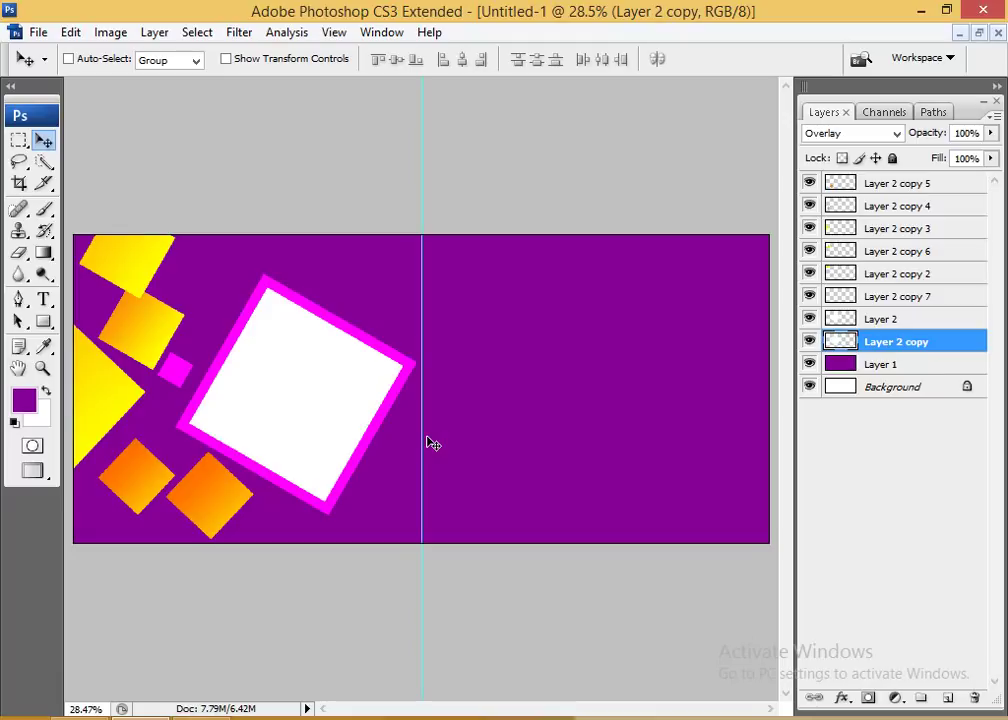
click(947, 697)
- Set a smaller brush with foreground colour magenta be00d5
key(b)
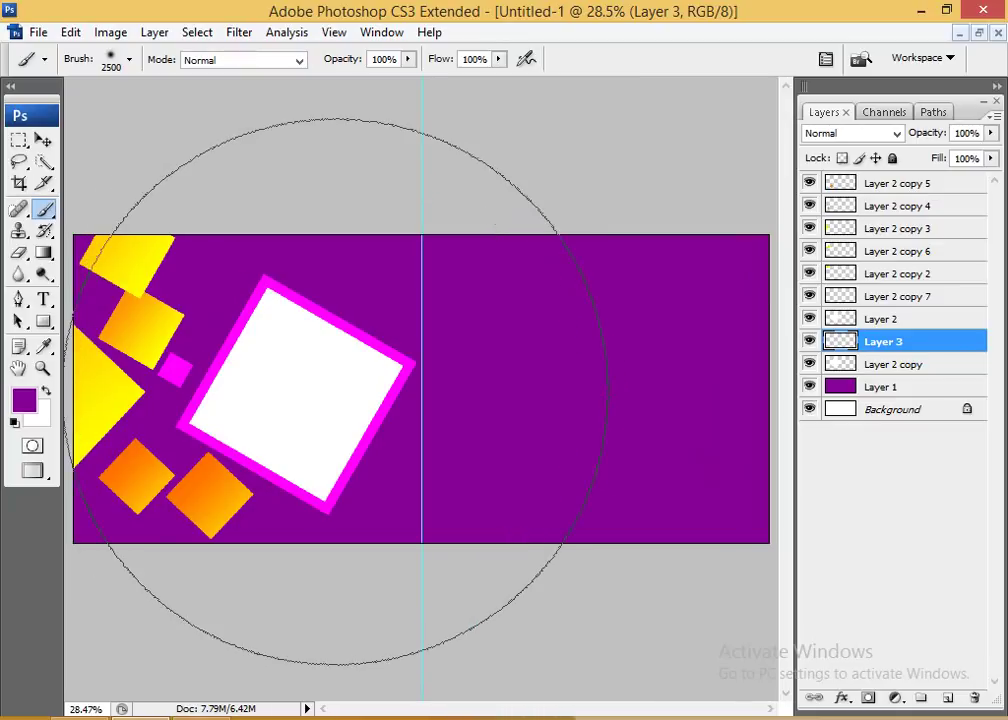
key(bracketleft)
key(bracketleft)
key(bracketleft)
key(bracketleft)
key(bracketleft)
key(bracketleft)
key(bracketleft)
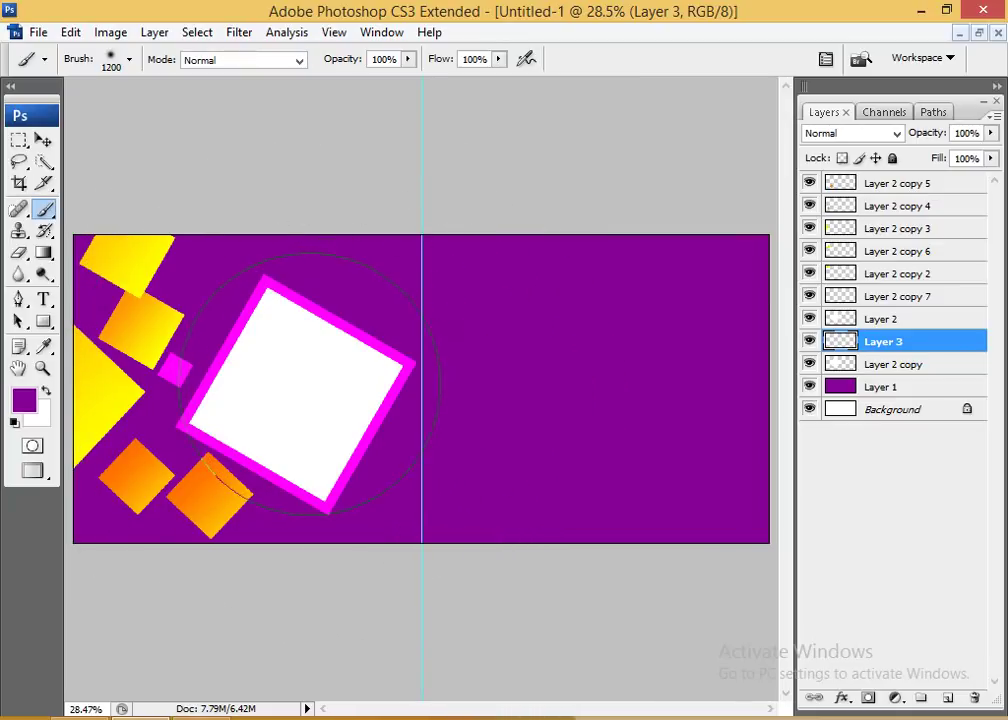
click(24, 401)
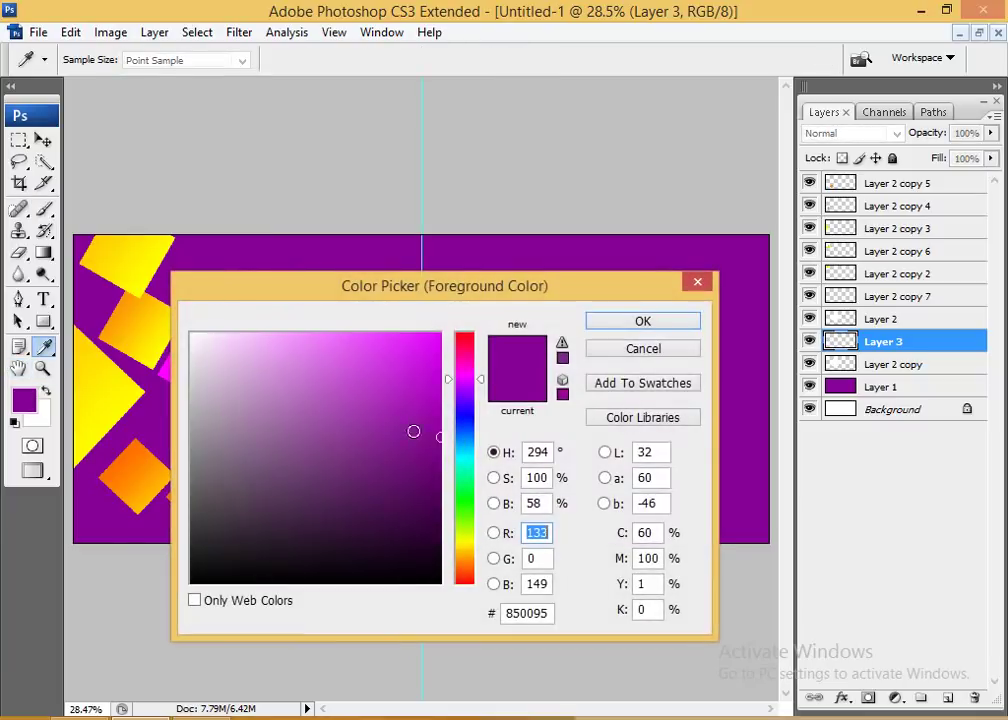
mouse_move(394, 443)
mouse_down()
mouse_move(435, 416)
mouse_move(441, 372)
mouse_up()
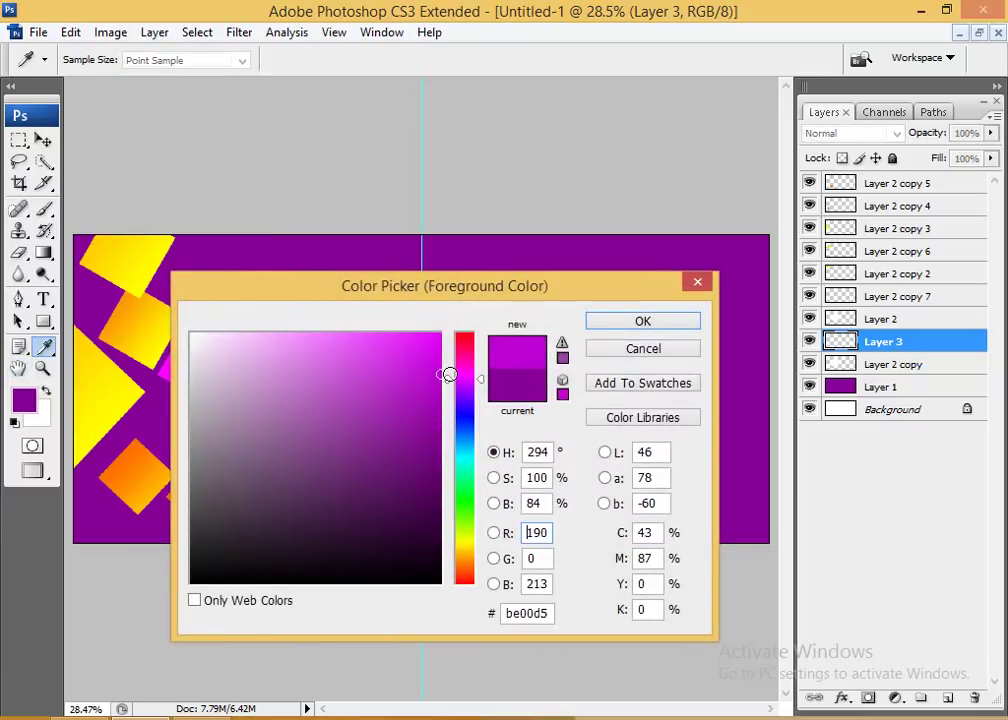
click(620, 320)
- Paint a trial magenta glow, move it toward the frame, then delete it
click(572, 386)
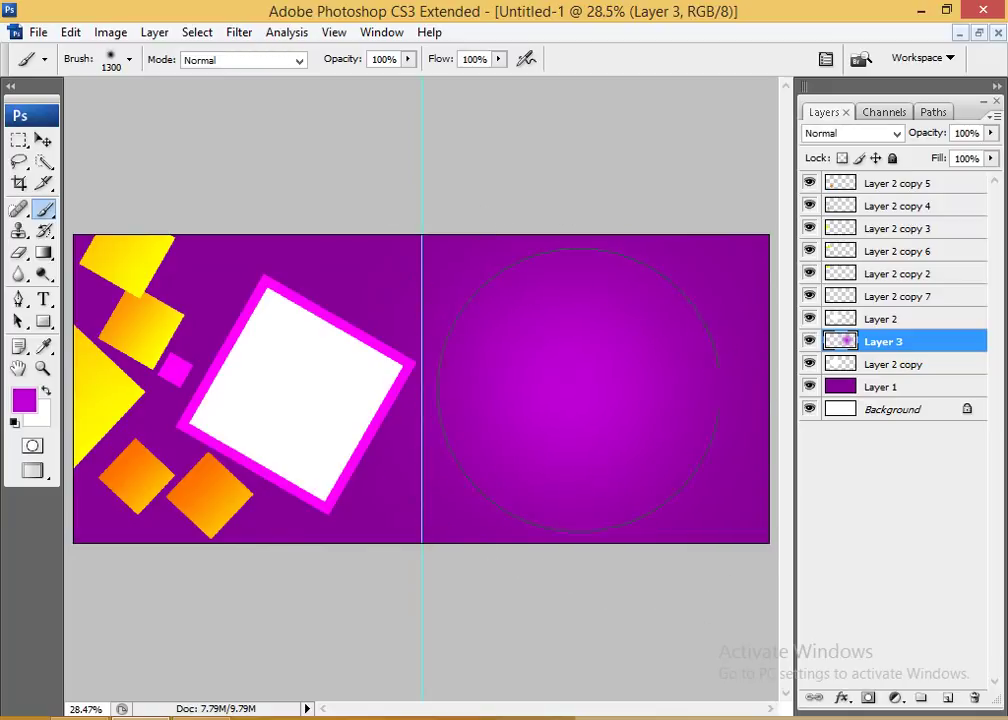
click(43, 140)
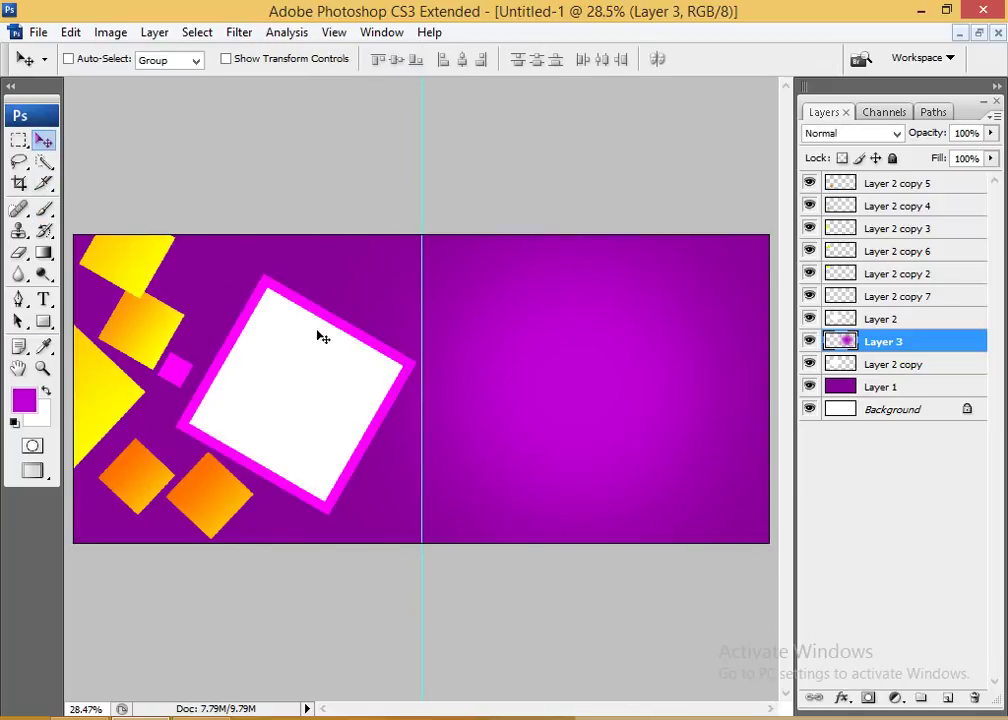
drag(576, 364, 448, 380)
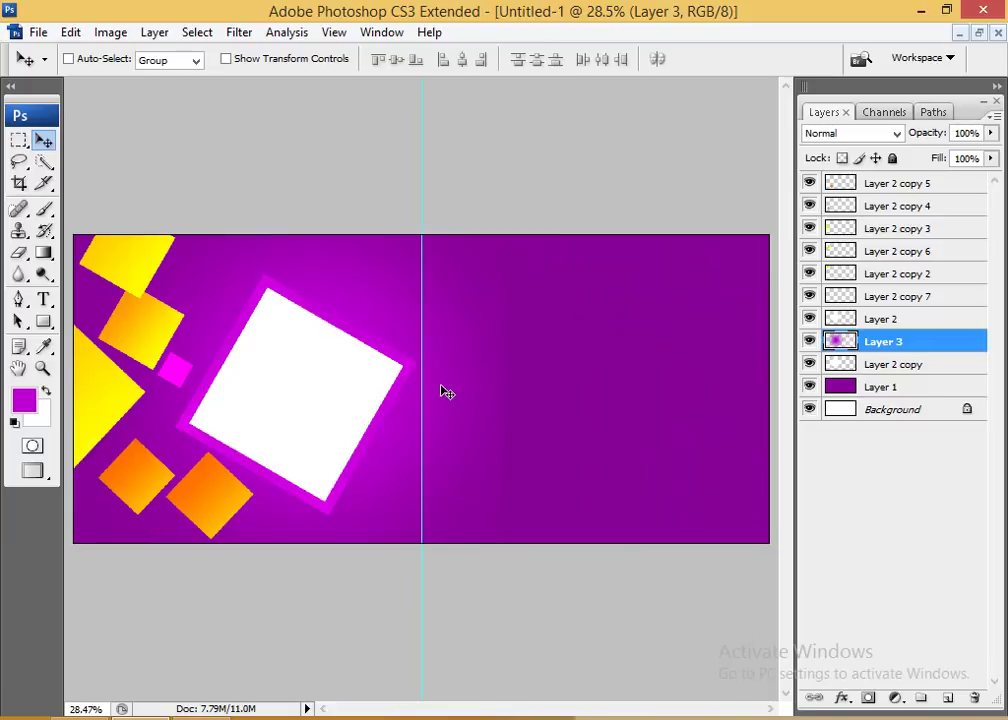
key(Delete)
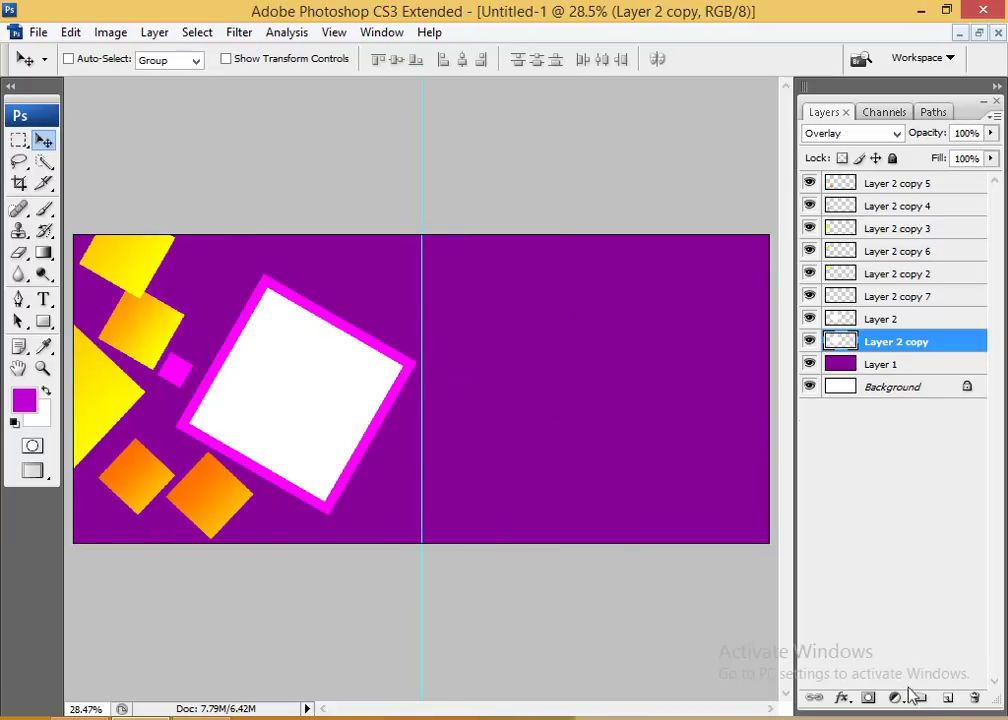
- Paint a magenta glow on a new layer and place it beside the frame, above Layer 1
click(947, 697)
key(b)
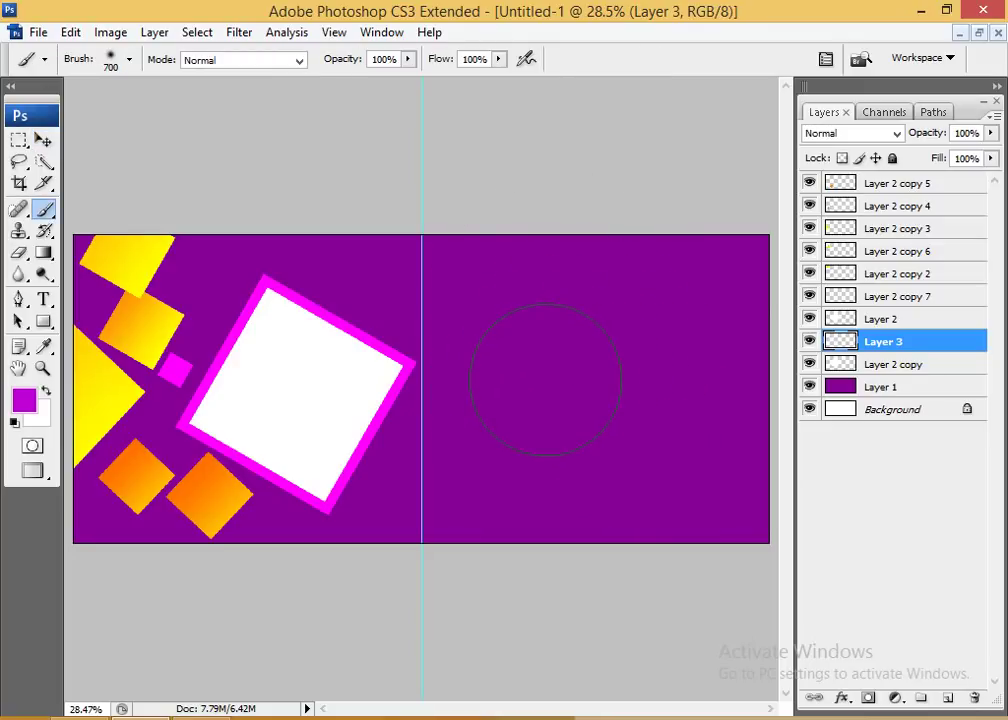
click(545, 379)
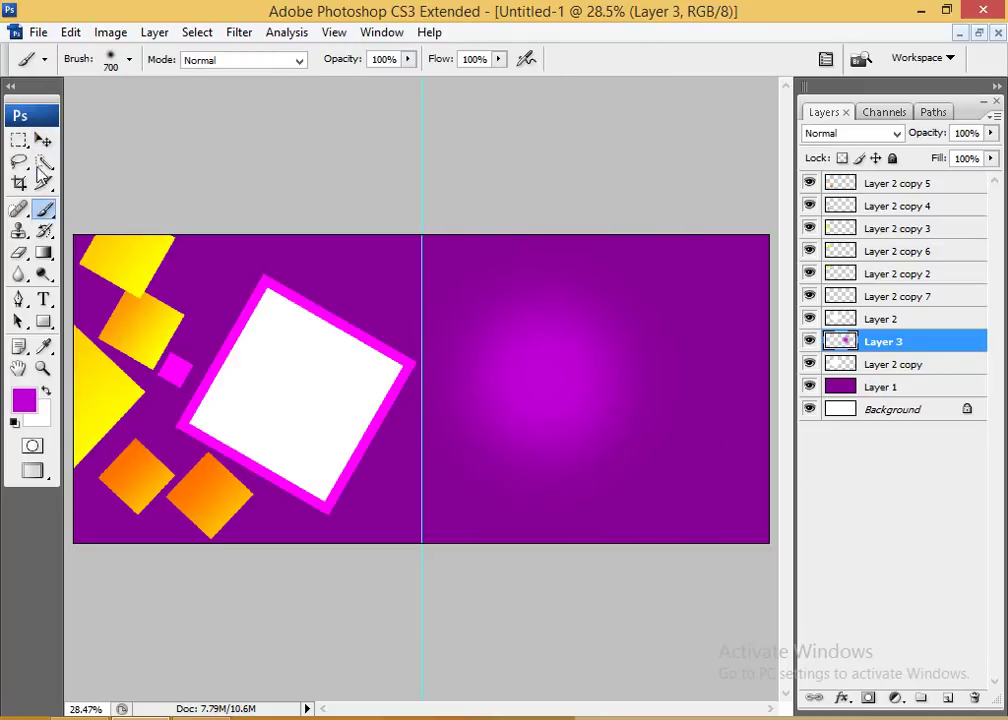
click(40, 140)
drag(557, 410, 396, 410)
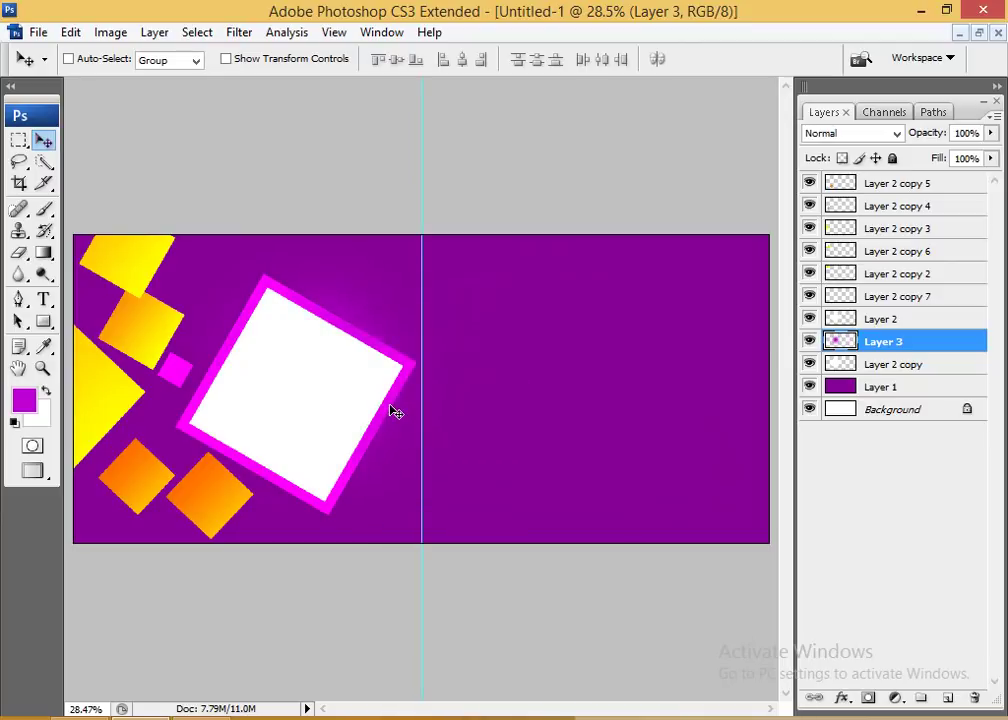
key(ctrl+bracketleft)
key(ctrl+bracketleft)
key(ctrl+bracketright)
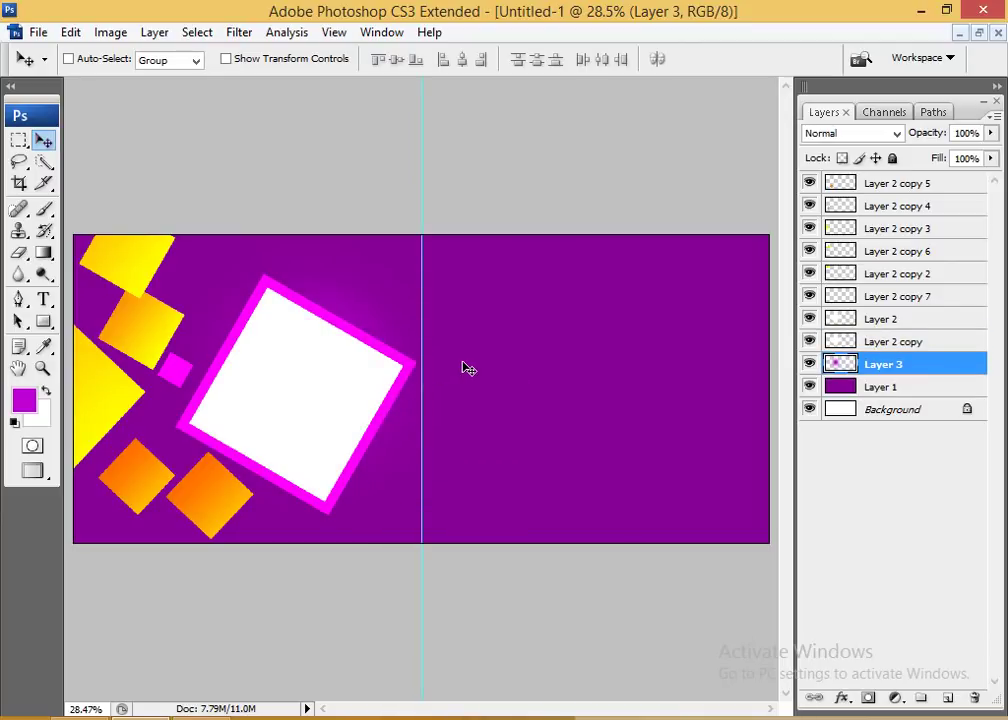
- Enlarge the glow around the frame and brighten it with Levels white input 126
key(ctrl+t)
drag(470, 232, 562, 209)
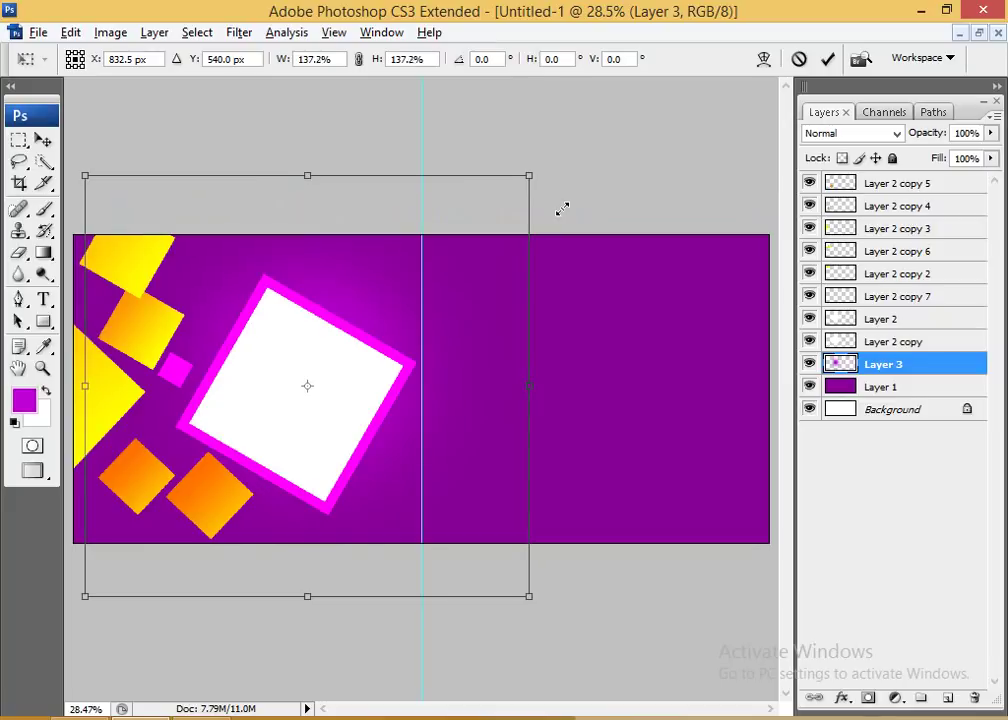
key(Return)
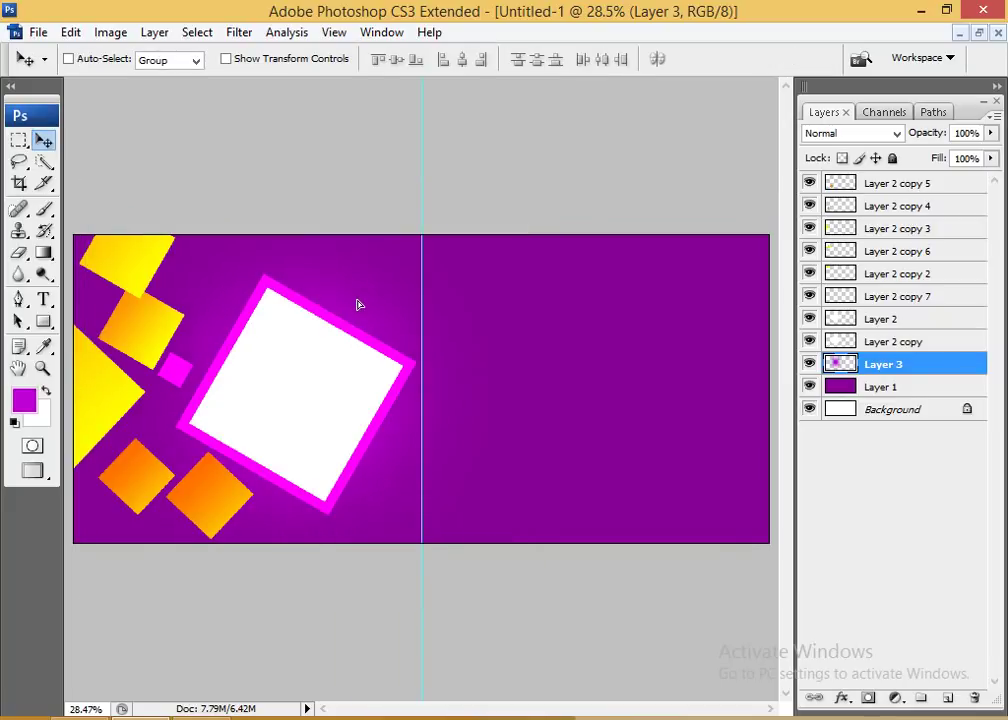
key(ctrl+l)
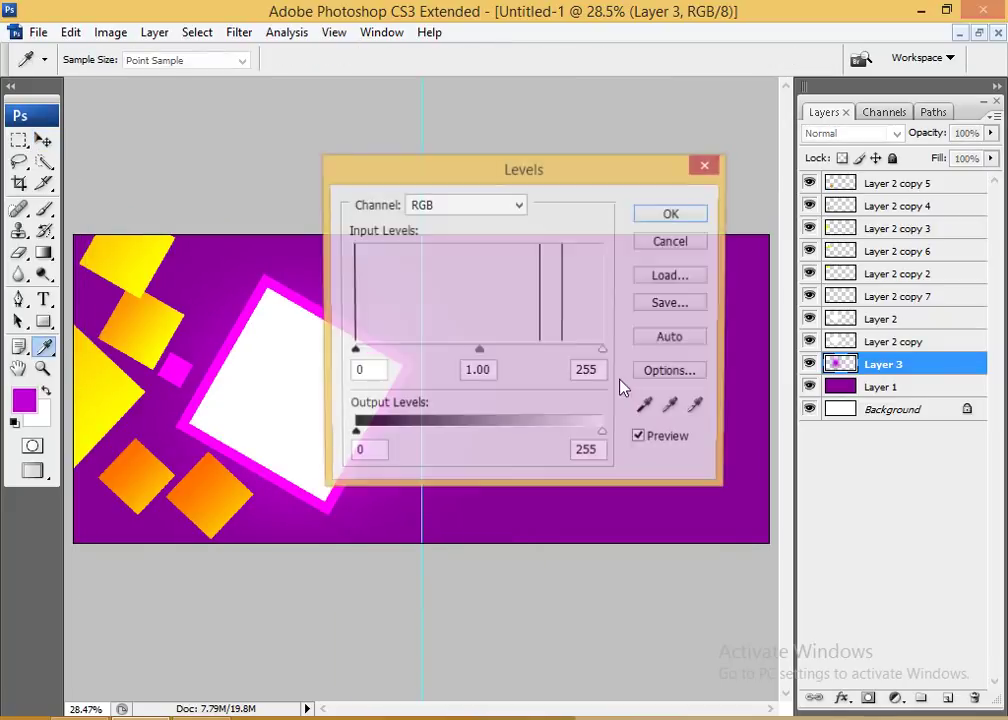
drag(603, 351, 477, 350)
key(Return)
key(v)
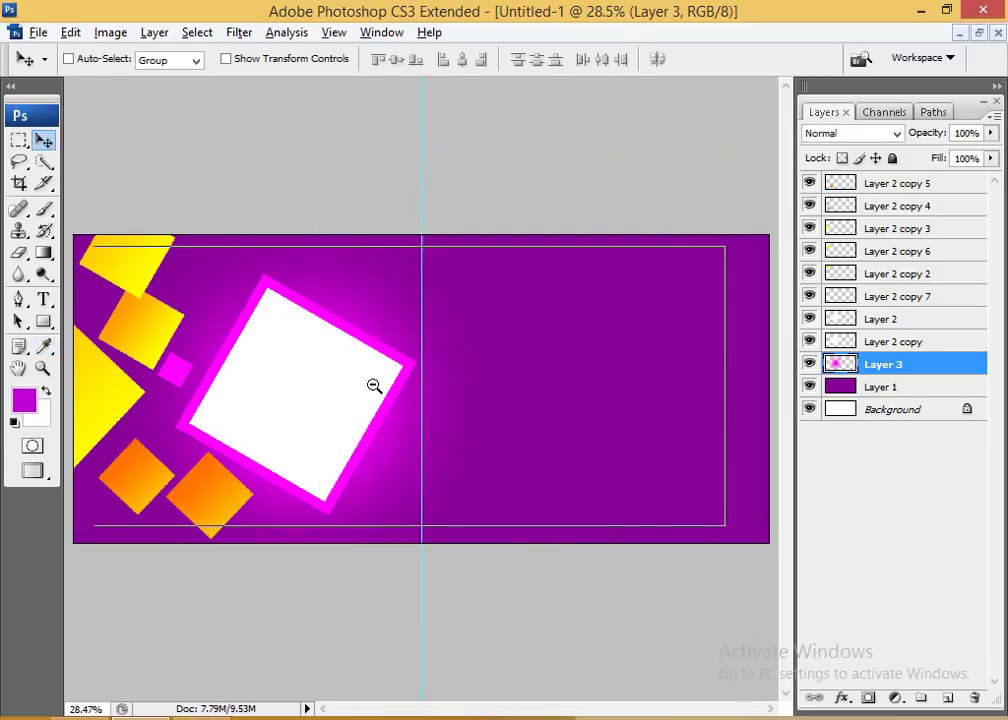
key(ctrl+minus)
key(ctrl+0)
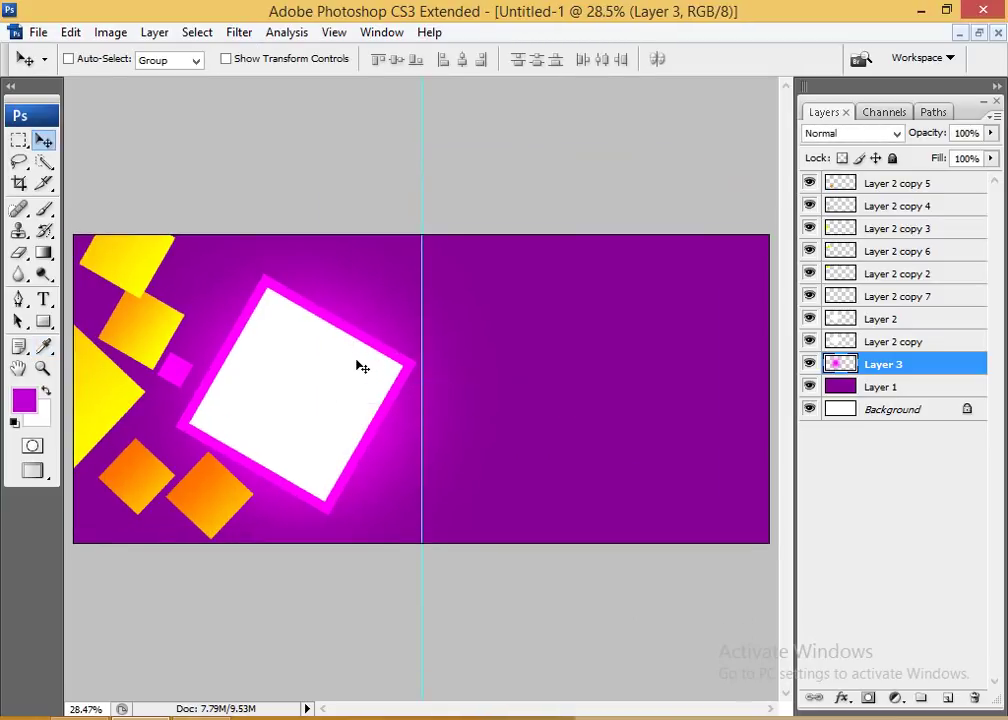
key(ctrl+a)
key(ctrl+d)
- Group the left page's layers, Layer 3 through Layer 2 copy 5, into Group 1
shift+click(878, 185)
key(ctrl+g)
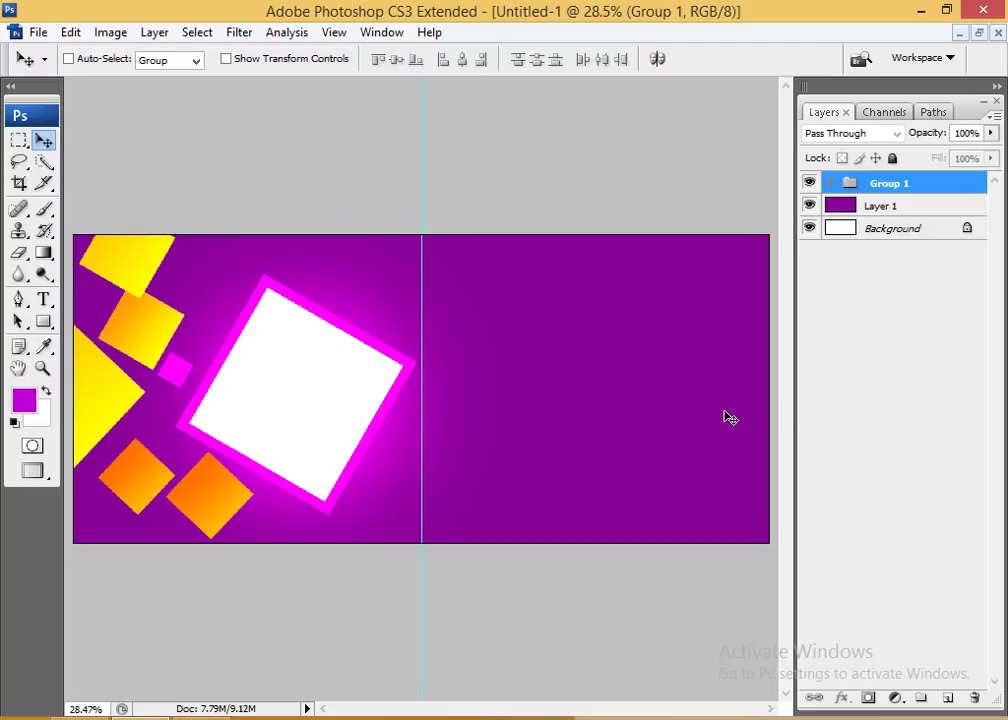
key(Tab)
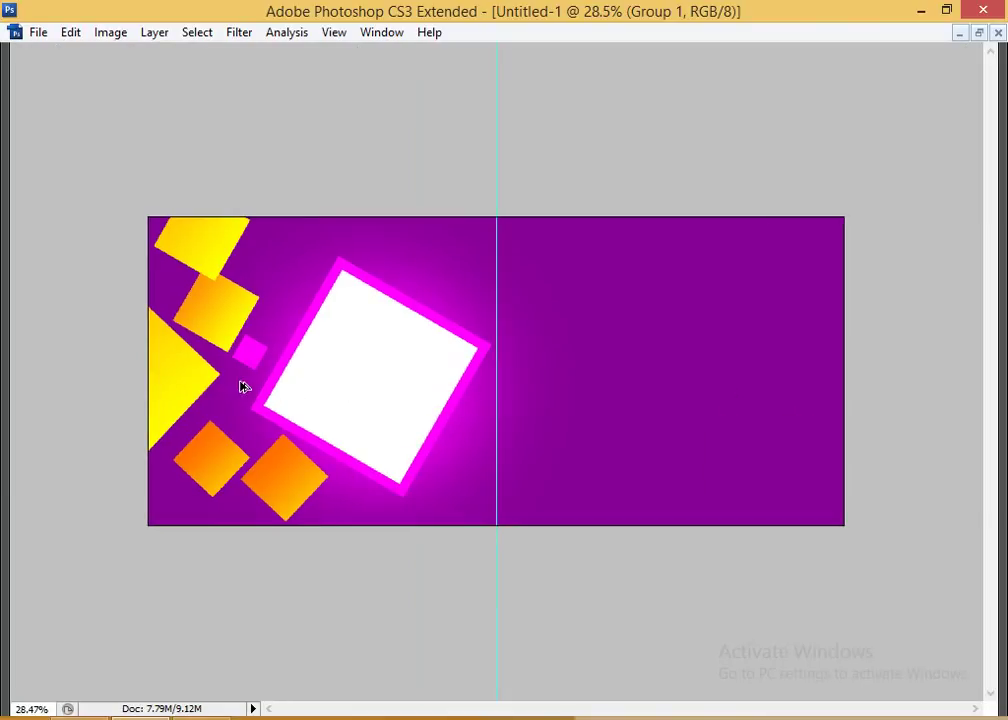
- Duplicate the group, flip it horizontally, and position the mirror on the right page
drag(243, 387, 431, 383)
key(ctrl+t)
right_click(584, 394)
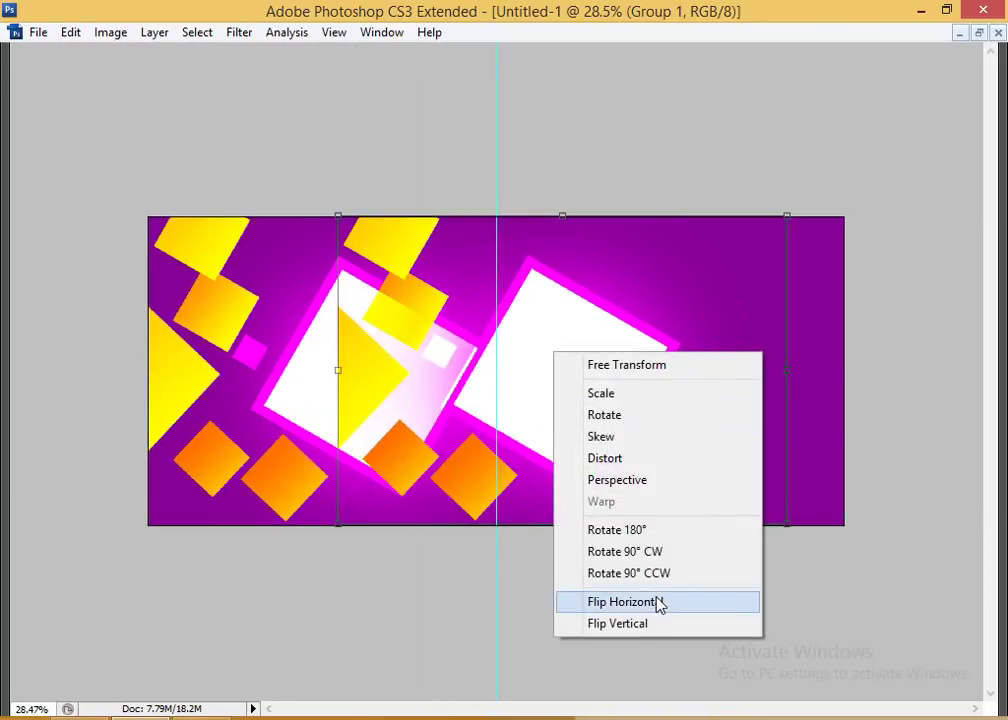
click(655, 602)
key(Return)
drag(638, 404, 691, 409)
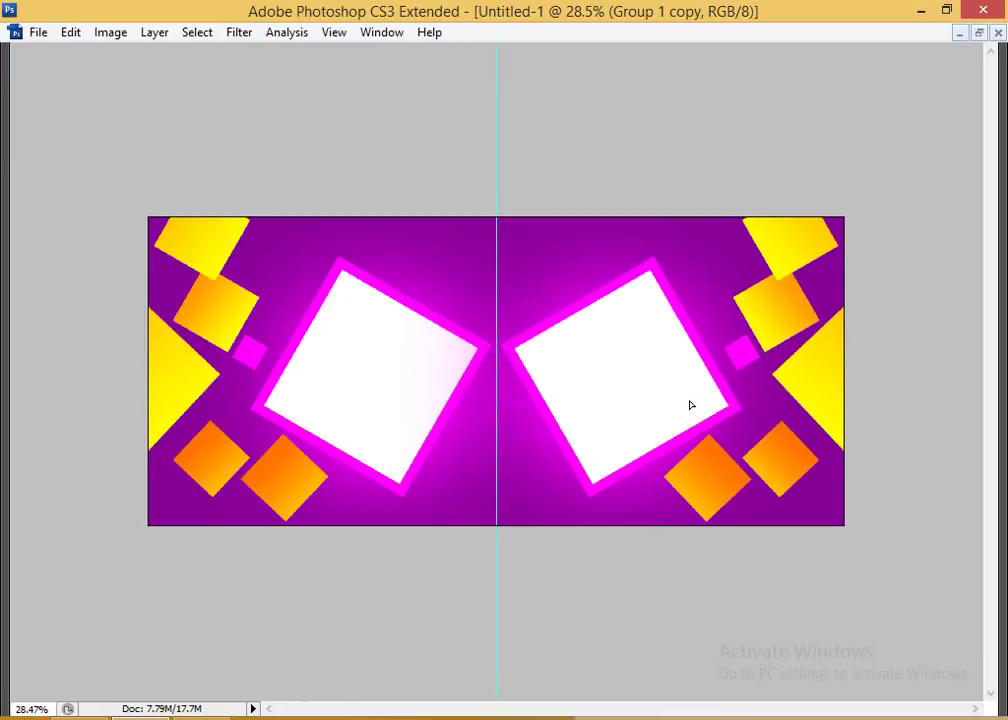
key(Tab)
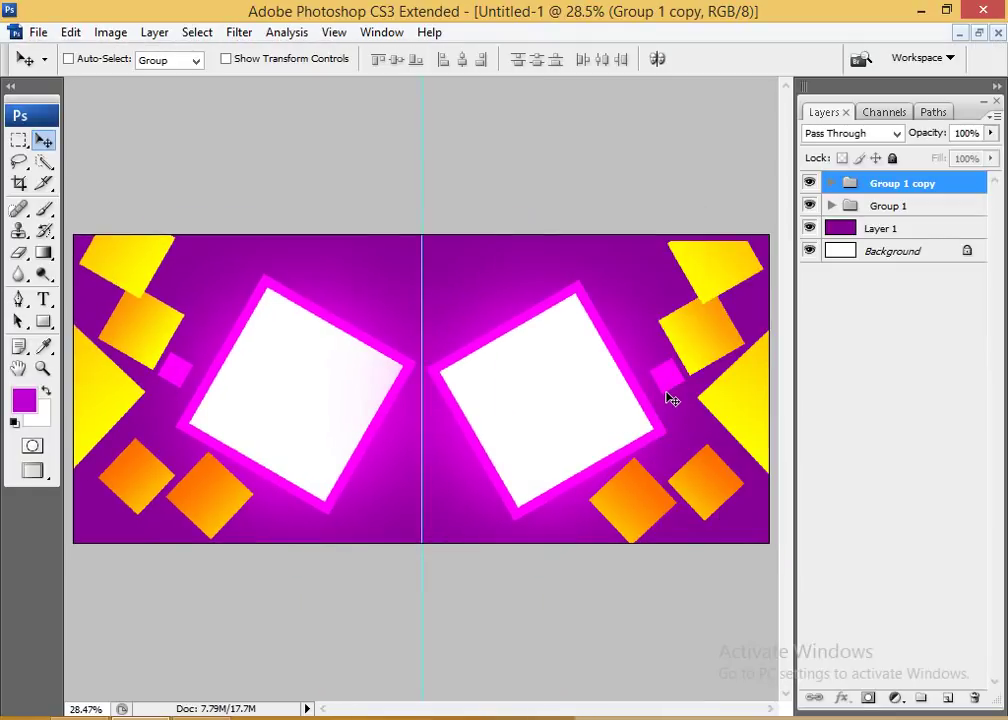
key(ctrl+minus)
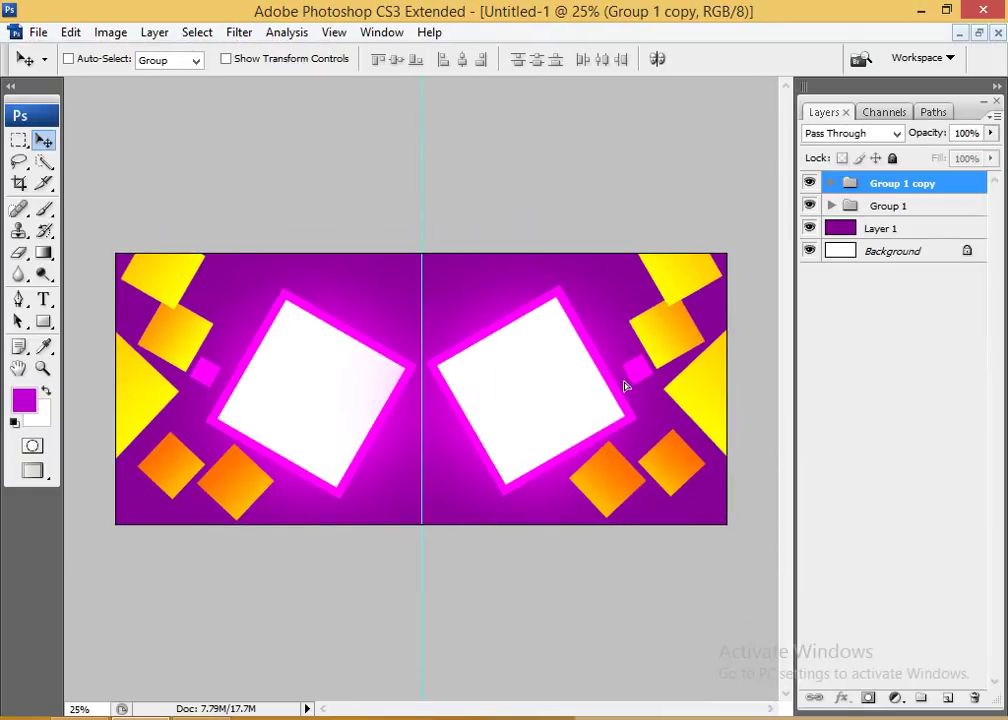
drag(628, 392, 624, 388)
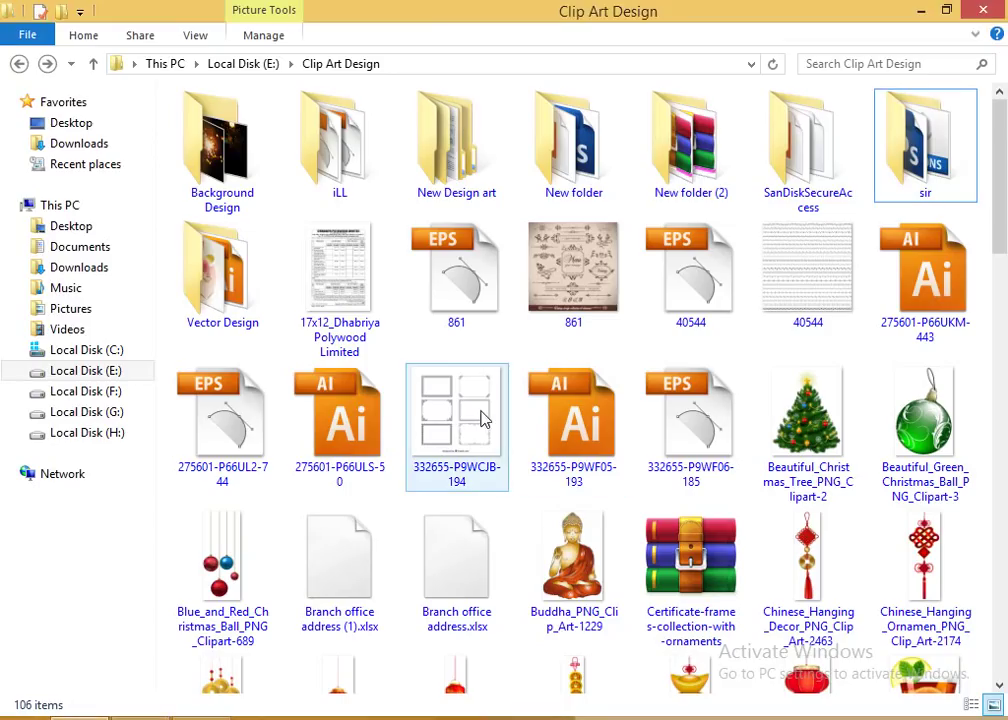
- Find Chinese_Hanging_Ornamen_PNG_Clip_Art-2174 in Clip Art Design and drag it into Photoshop
click(479, 425)
scroll(477, 432, down, 10)
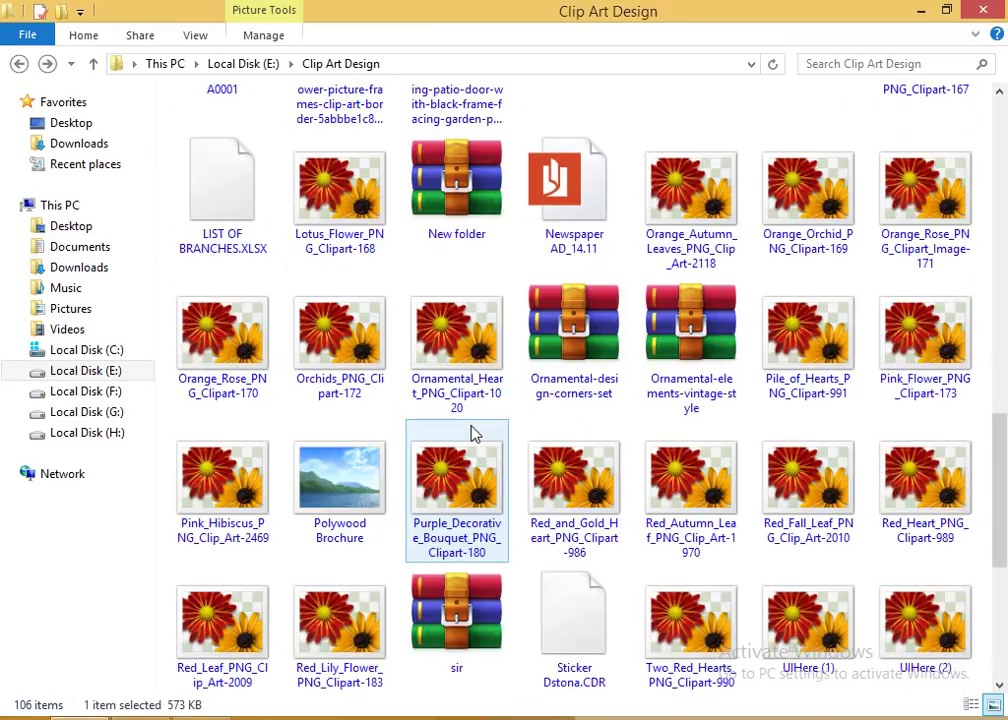
scroll(475, 432, down, 3)
scroll(477, 432, up, 5)
click(552, 336)
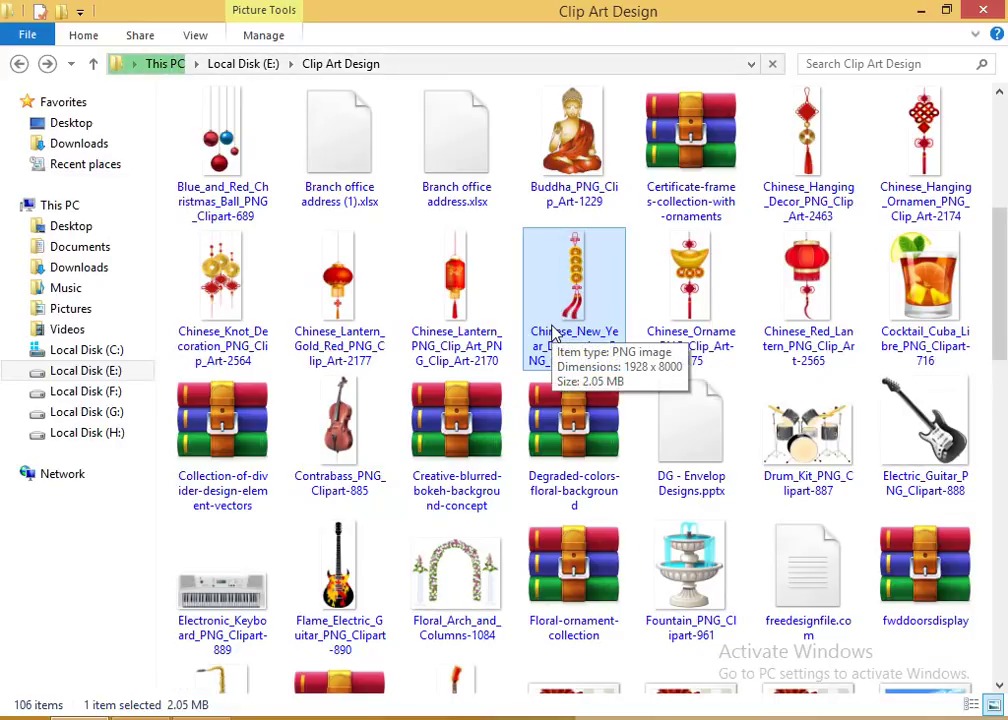
click(254, 274)
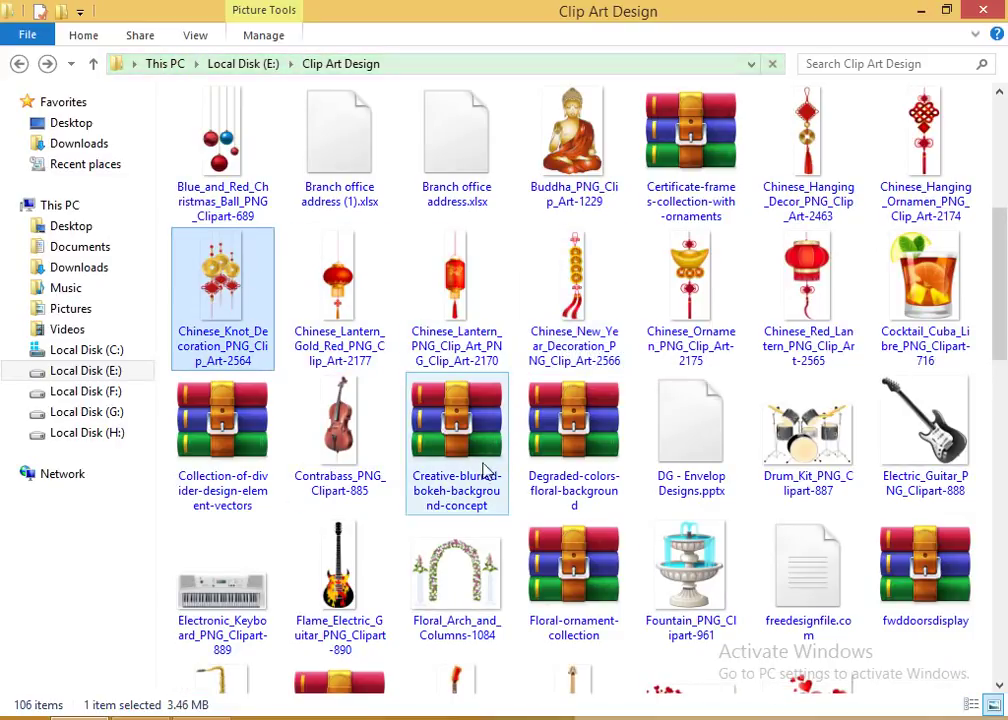
scroll(533, 474, up, 3)
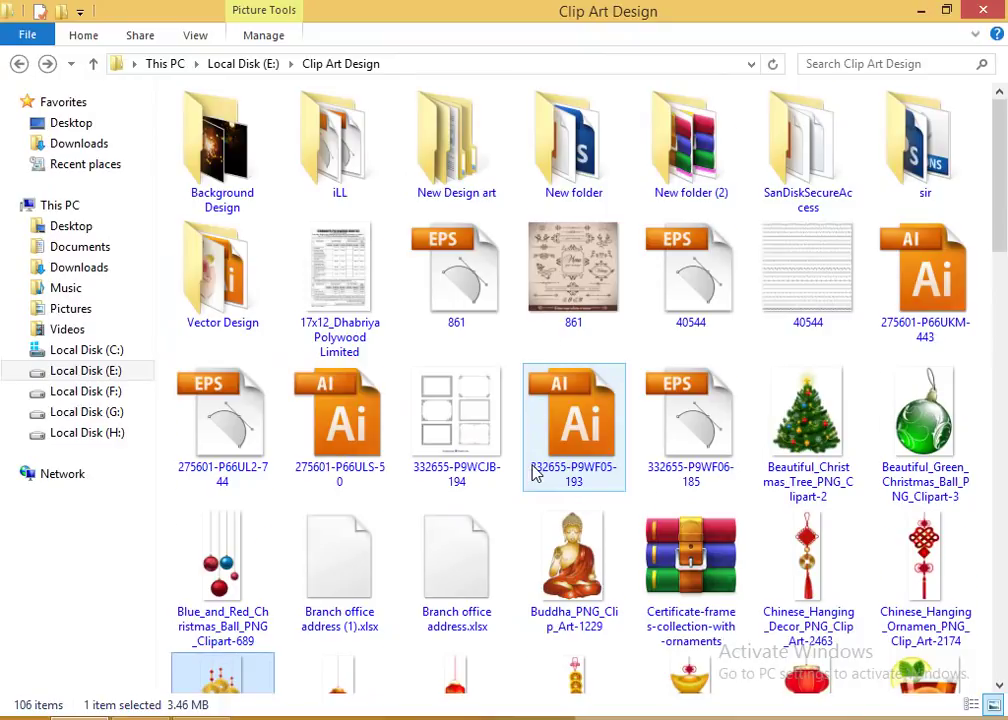
scroll(533, 474, down, 3)
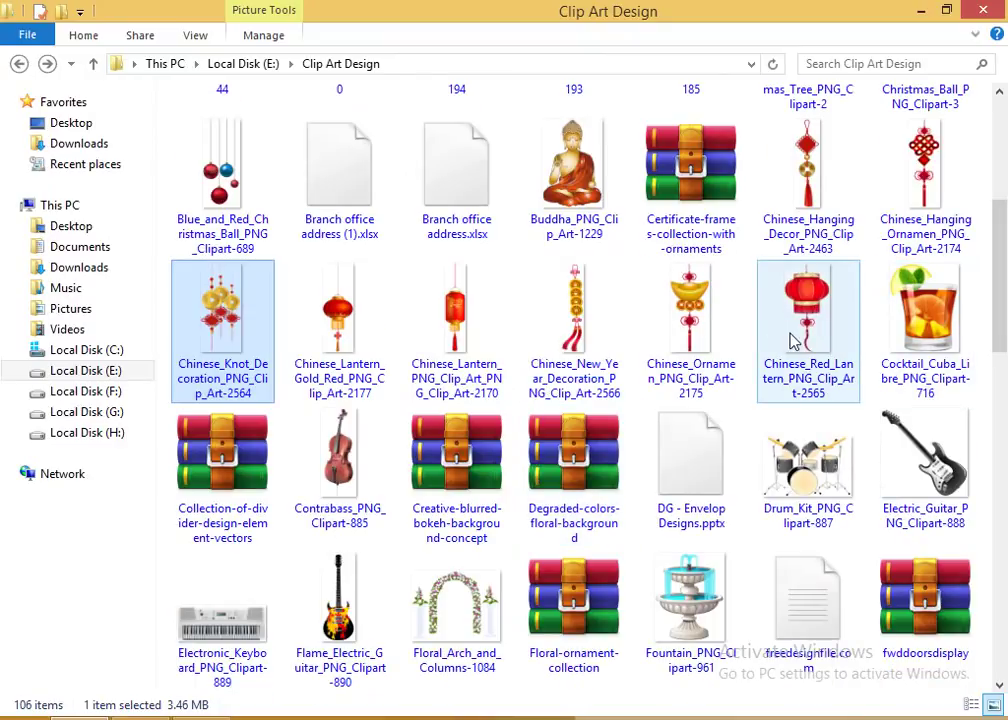
mouse_move(808, 330)
click(945, 198)
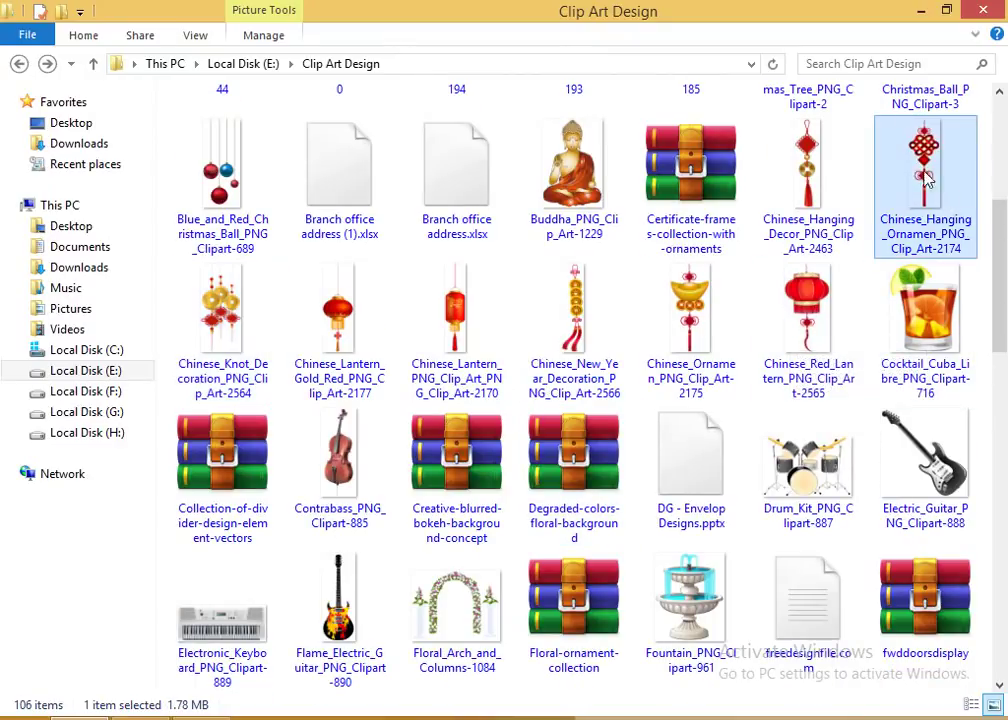
mouse_move(926, 178)
mouse_down()
mouse_move(605, 418)
mouse_move(607, 385)
mouse_up()
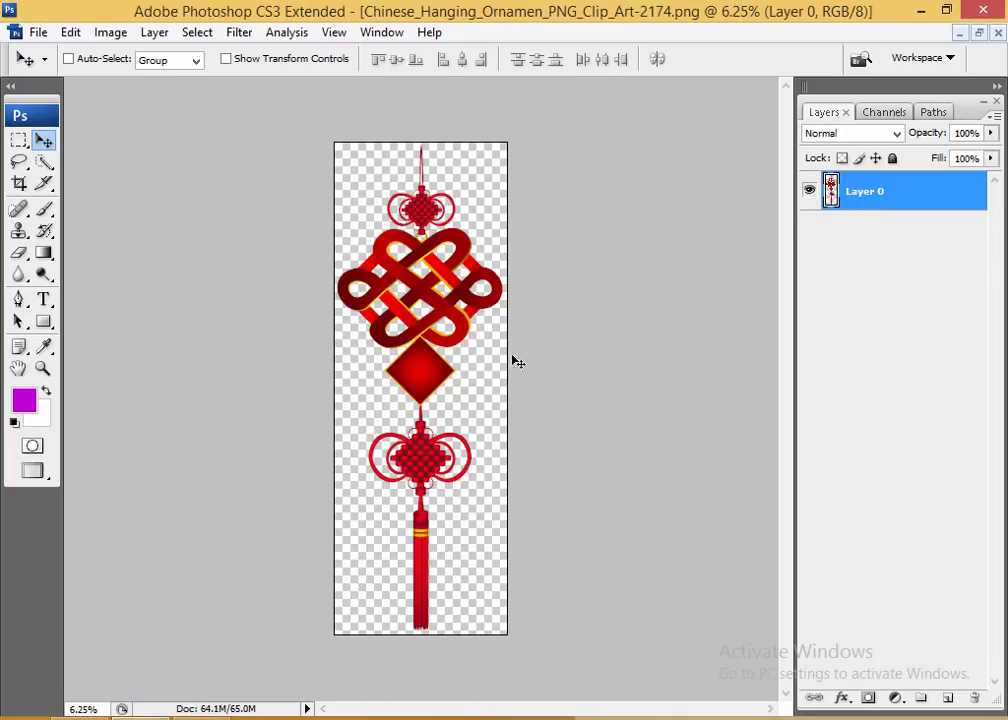
- Copy the knot ornament into the spread as a new layer and close its document
click(978, 32)
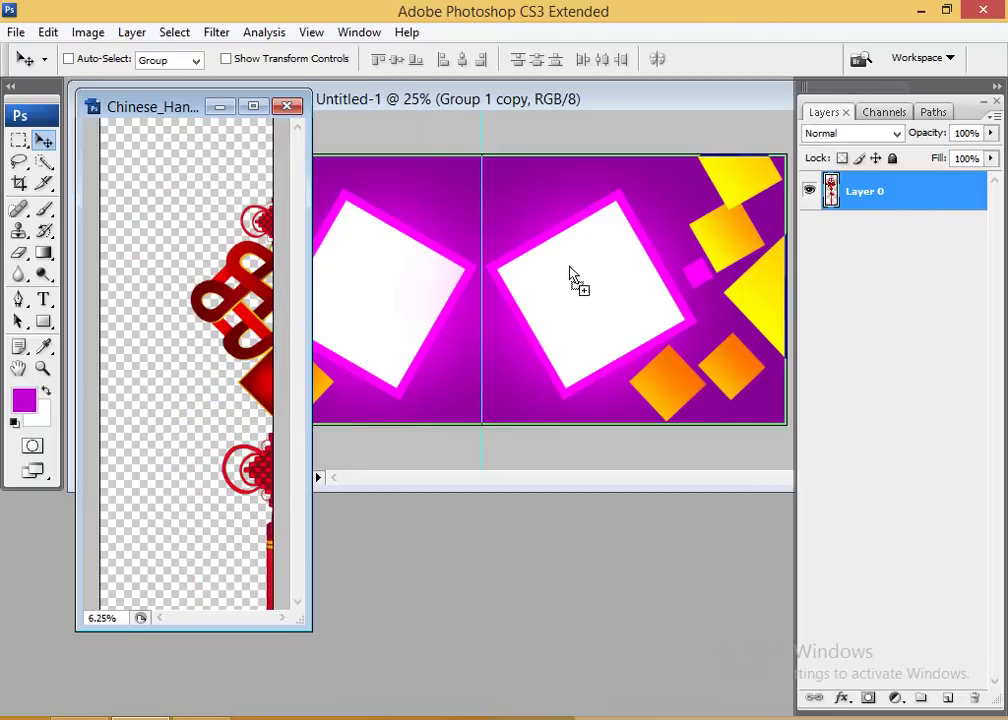
drag(382, 320, 576, 281)
click(253, 537)
click(290, 107)
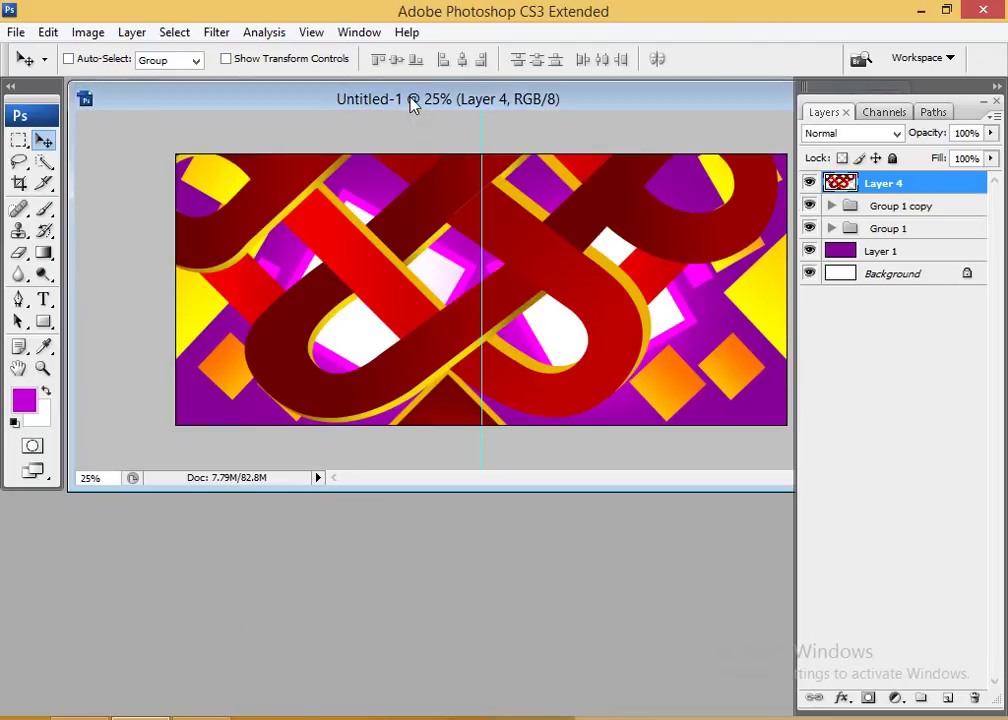
double_click(412, 99)
- Scale the knot down and set it on the centre line between the pages
key(ctrl+t)
mouse_move(720, 160)
mouse_down()
mouse_move(655, 447)
mouse_move(655, 650)
mouse_up()
mouse_move(680, 263)
mouse_down()
mouse_move(540, 460)
mouse_move(574, 286)
mouse_up()
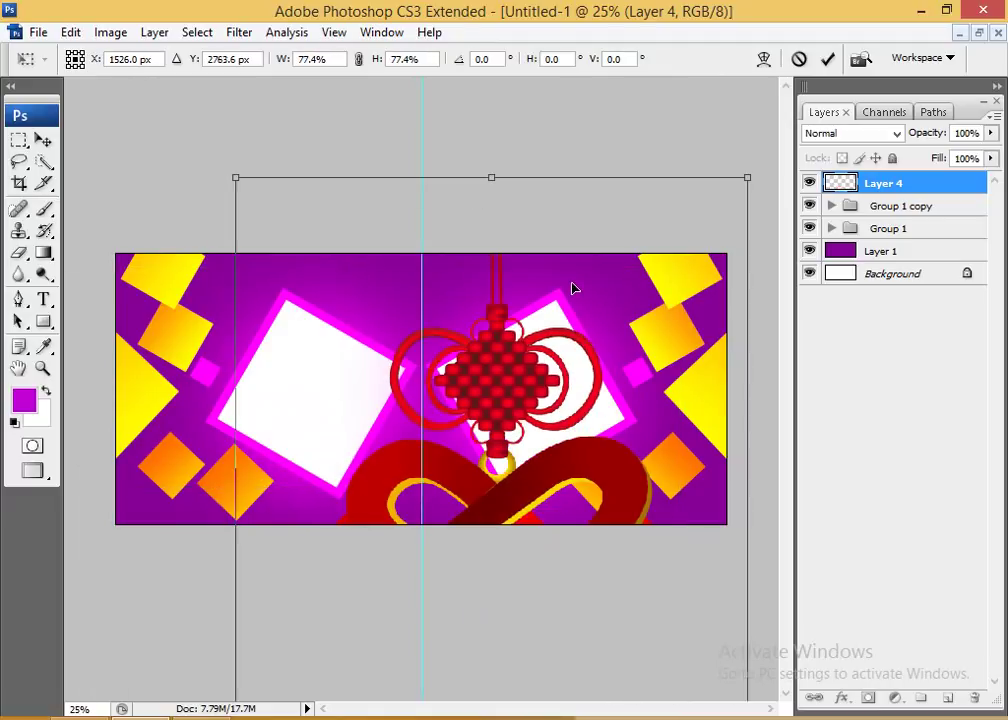
drag(751, 176, 620, 553)
drag(480, 595, 513, 325)
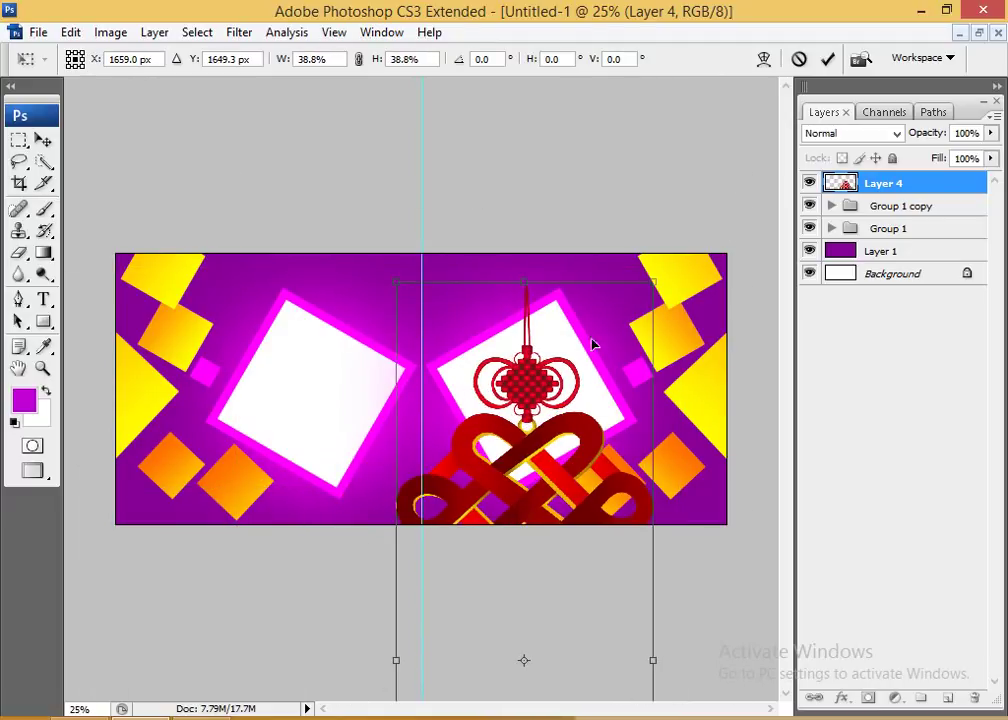
mouse_move(655, 287)
mouse_down()
mouse_move(547, 500)
mouse_move(540, 468)
mouse_up()
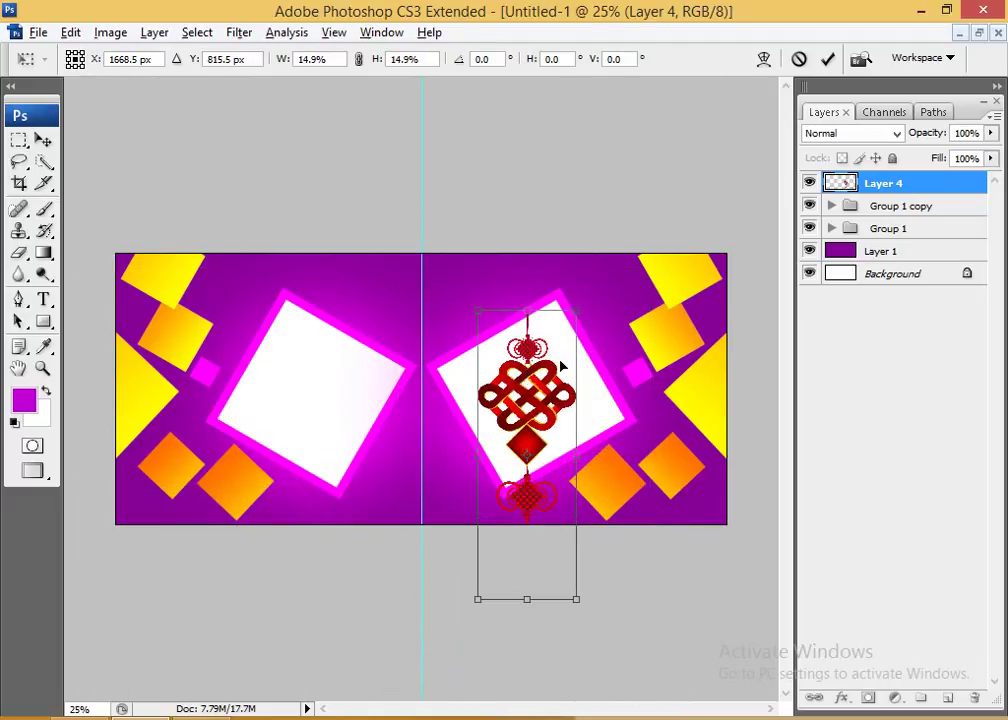
drag(578, 309, 557, 365)
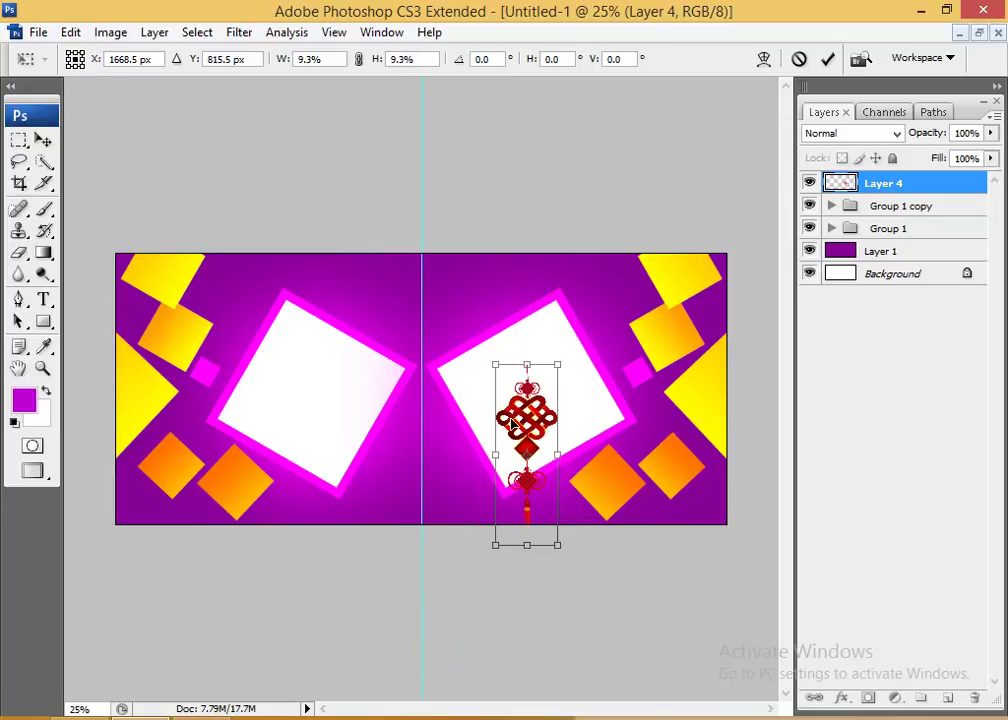
double_click(540, 425)
drag(540, 425, 438, 428)
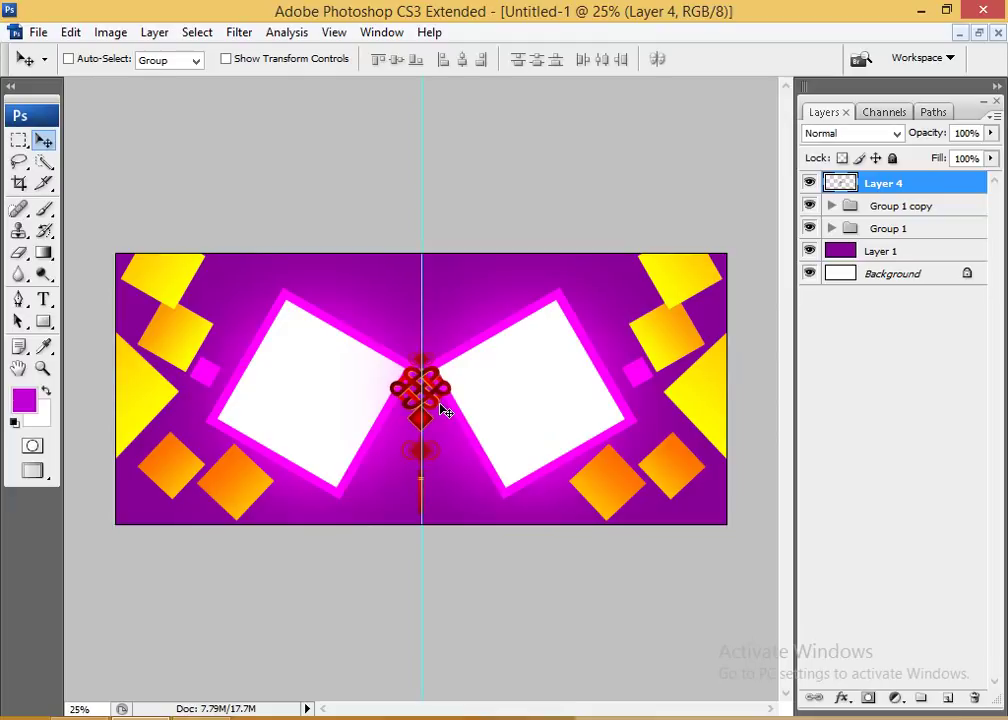
drag(438, 428, 444, 411)
- Undo a trial resize, nudge the knot up slightly, and fit the spread on screen
key(ctrl+t)
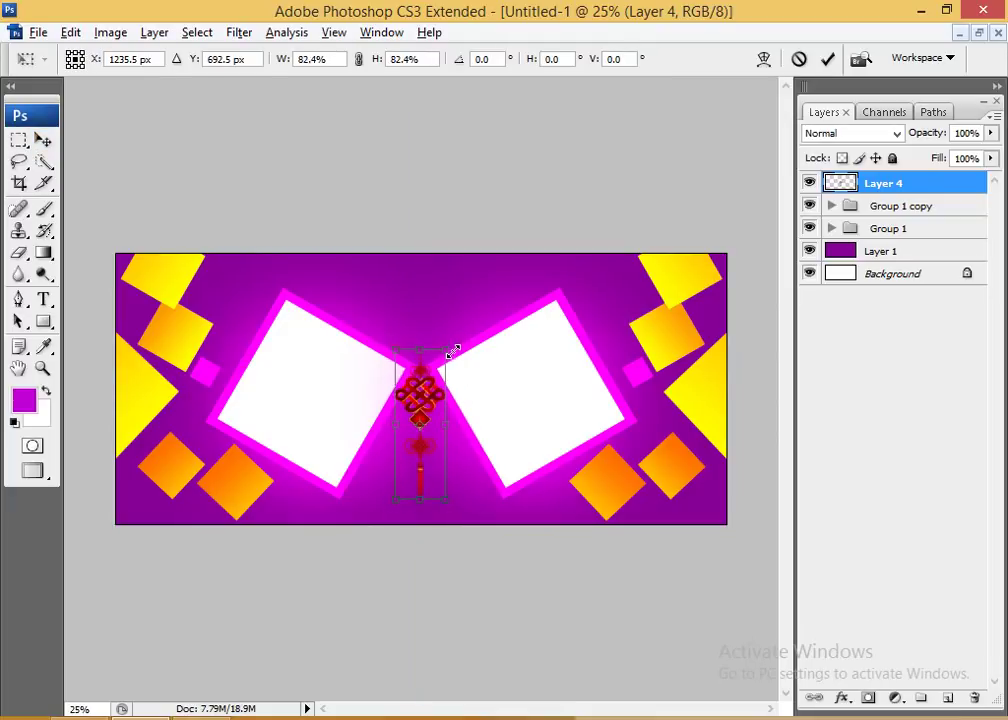
drag(457, 335, 443, 362)
double_click(428, 388)
key(ctrl+z)
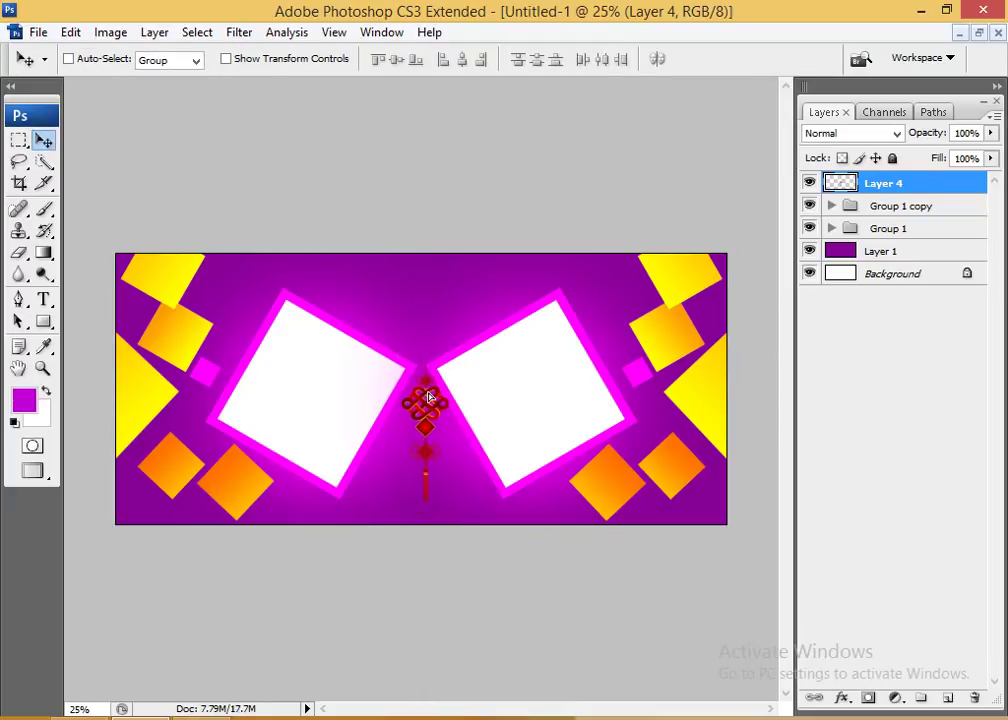
key(ctrl+plus)
key(ctrl+plus)
key(ctrl+plus)
scroll(455, 420, up, 2)
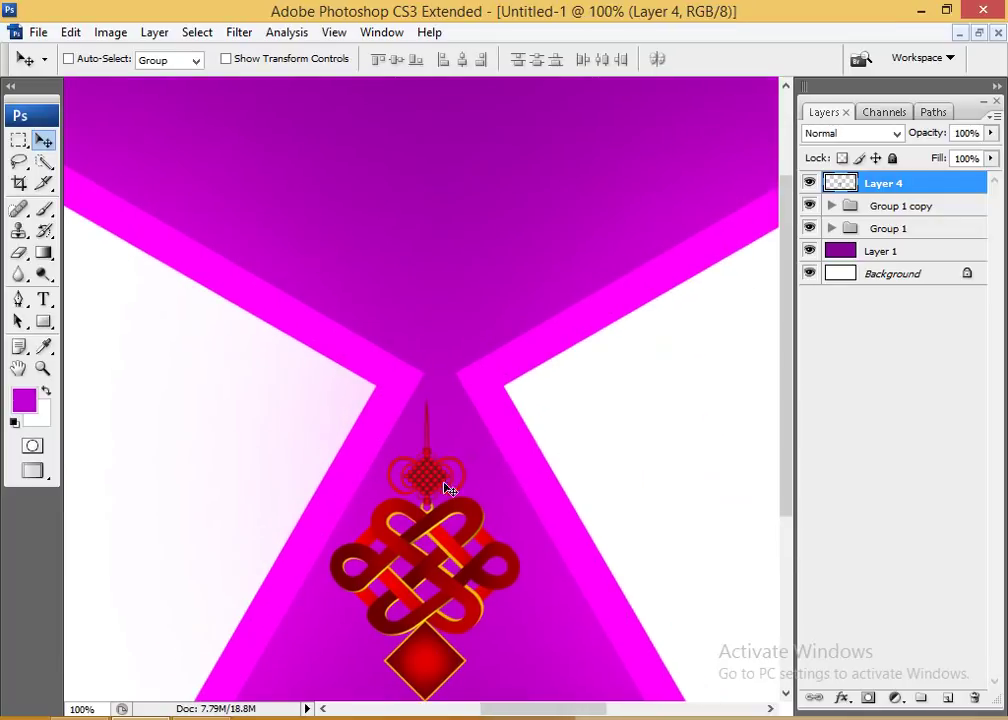
drag(446, 484, 458, 452)
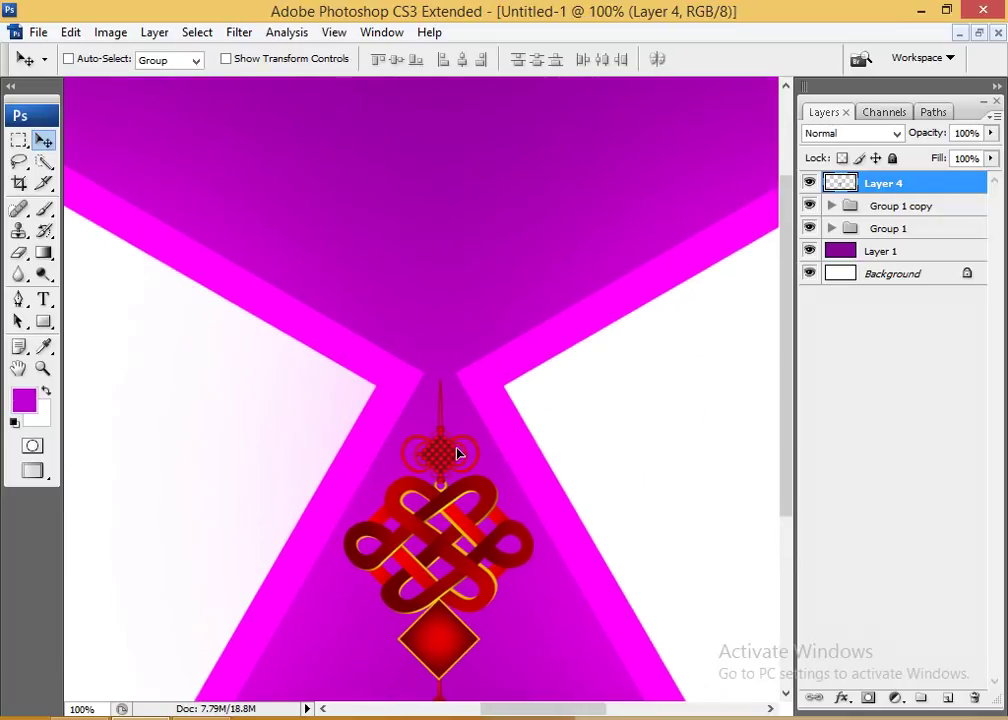
ctrl+alt+click(560, 443)
alt+click(472, 342)
key(ctrl+0)
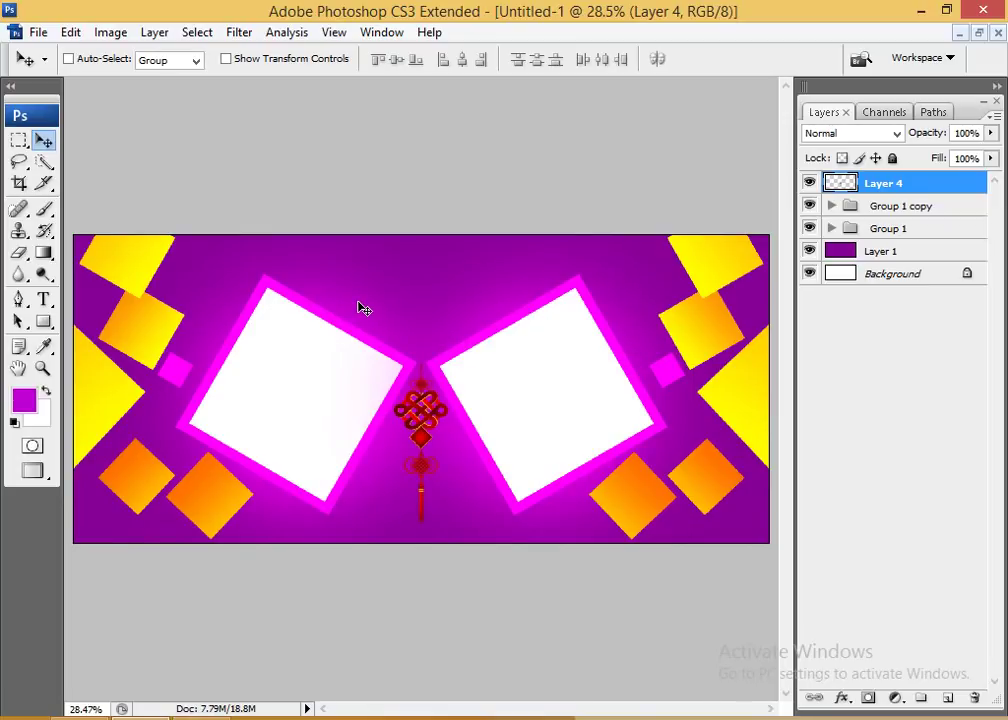
- Delete the Group 1 copy and Group 1 groups, keeping their layers
right_click(295, 383)
click(310, 378)
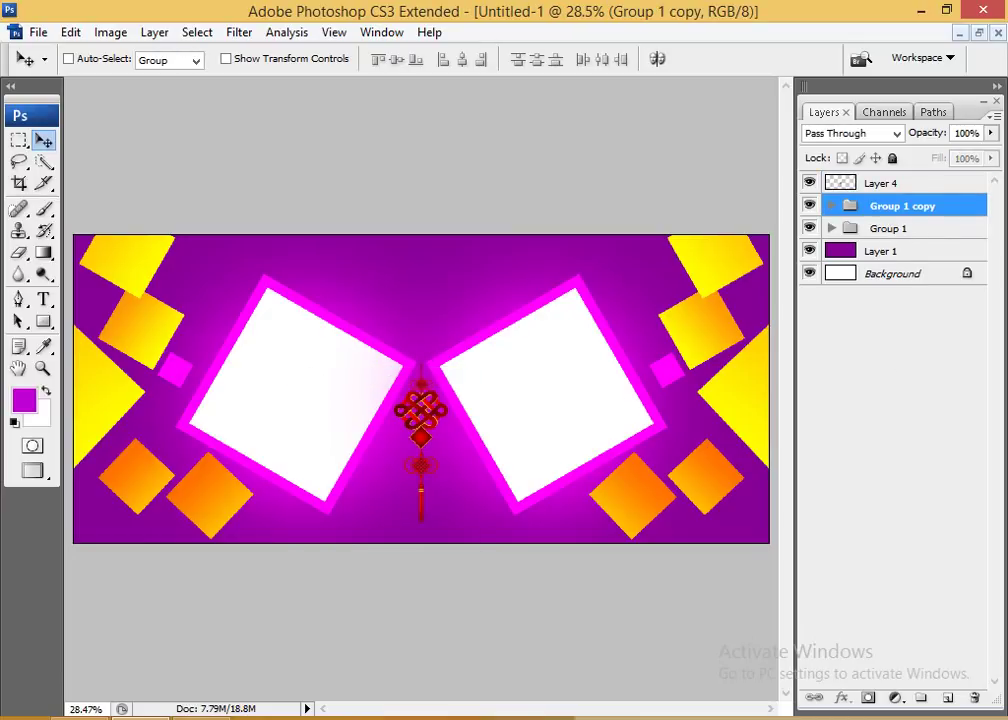
right_click(900, 203)
click(886, 271)
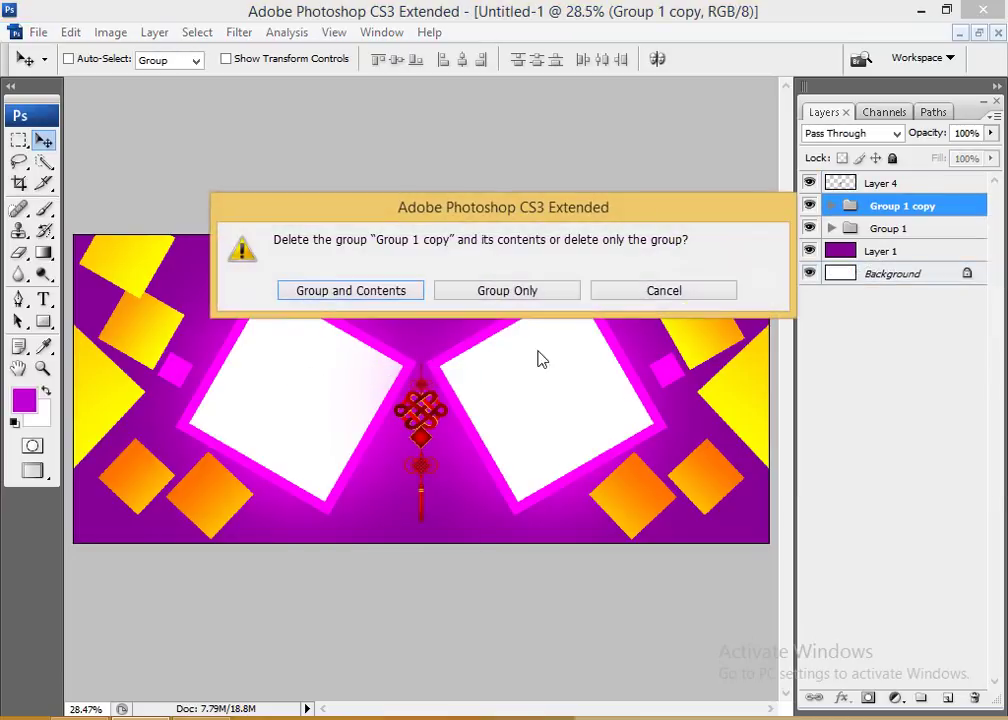
click(514, 293)
click(895, 414)
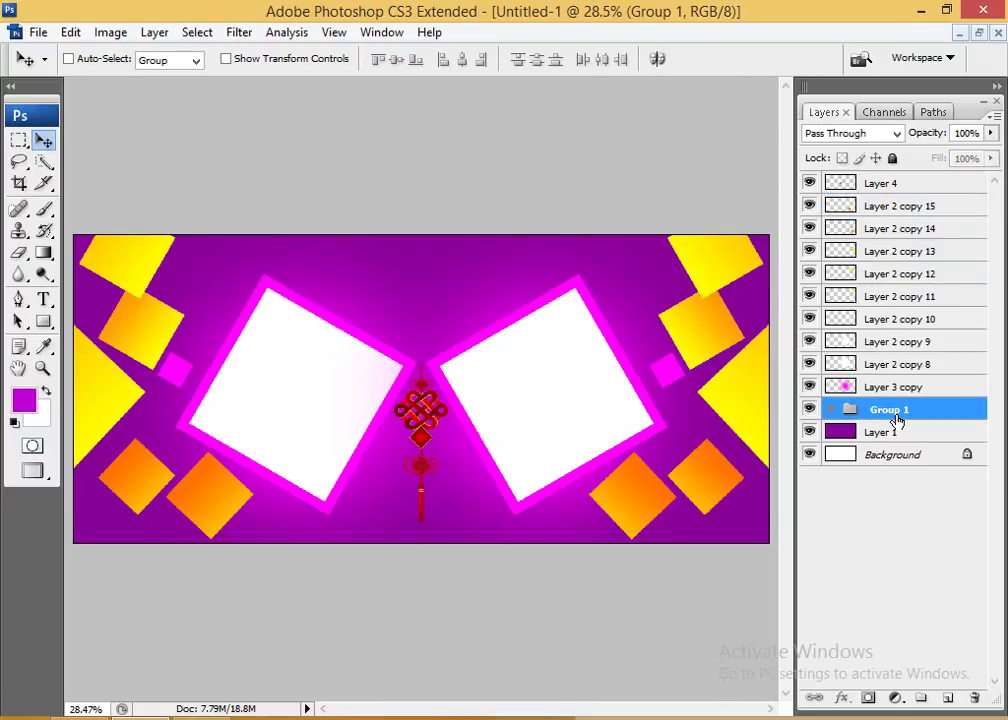
right_click(895, 418)
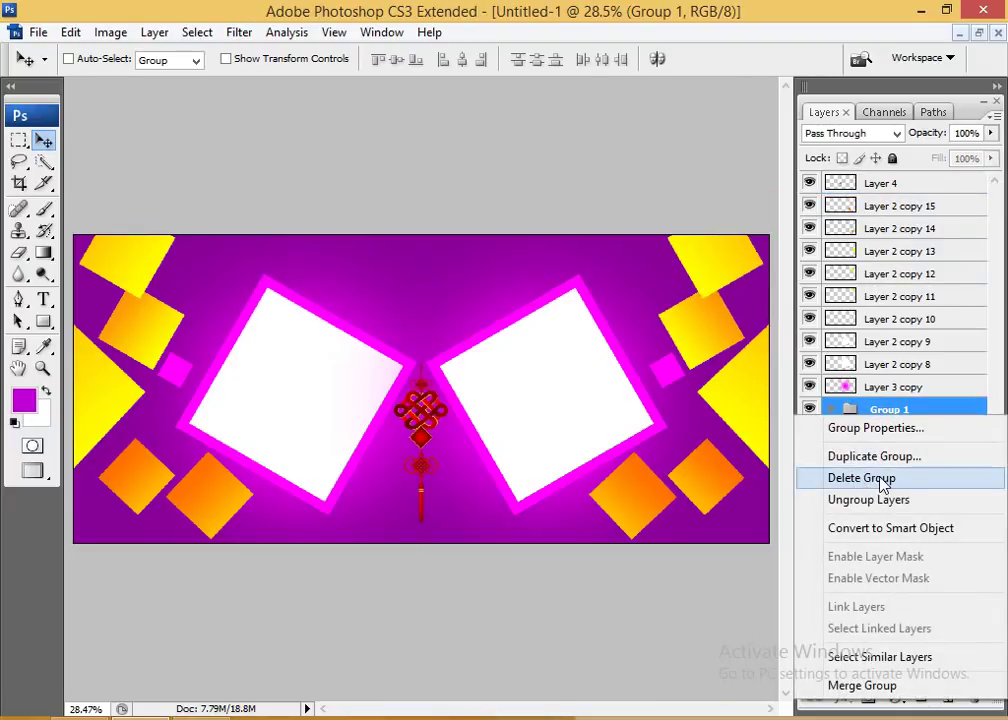
click(886, 480)
click(553, 295)
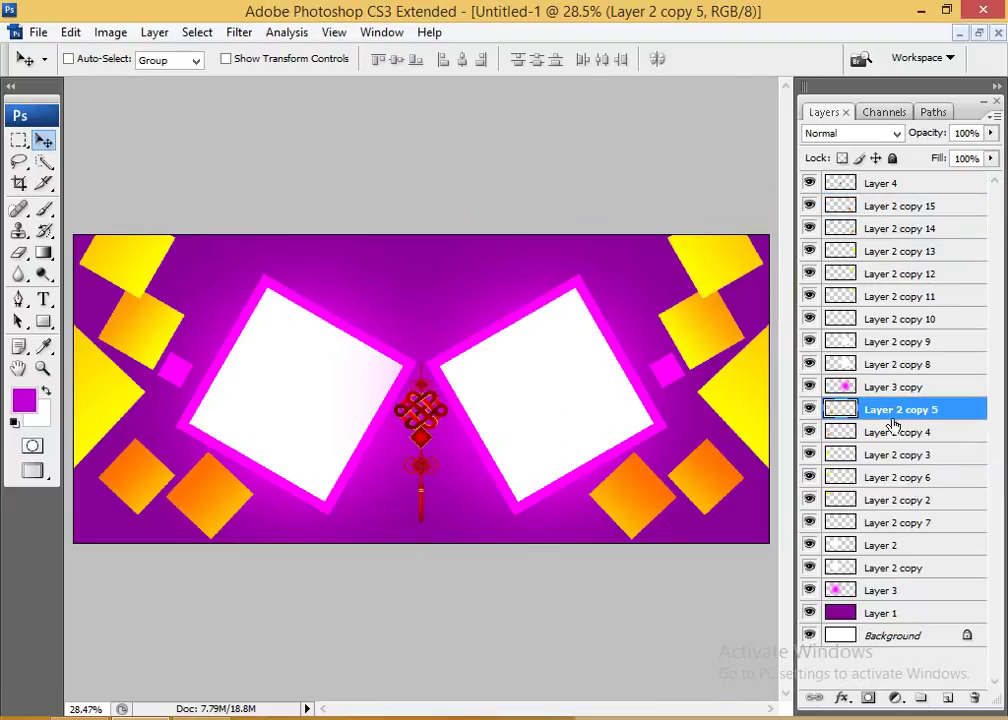
- Undo both deletions, then delete Group 1 copy (group only) and ungroup Group 1
key(ctrl+alt+z)
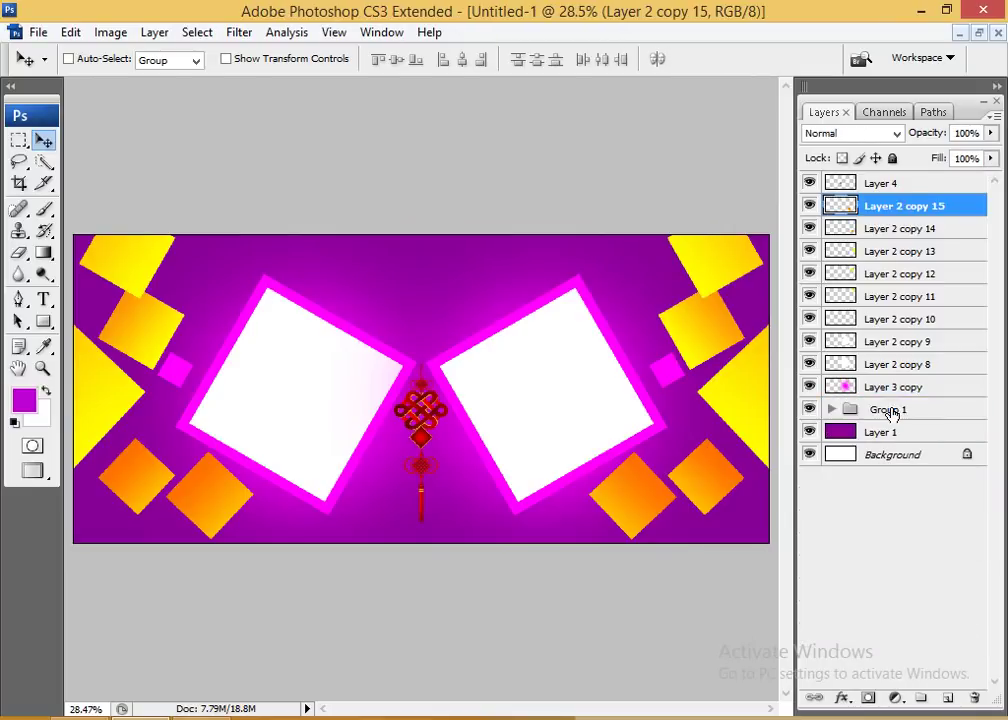
key(ctrl+alt+z)
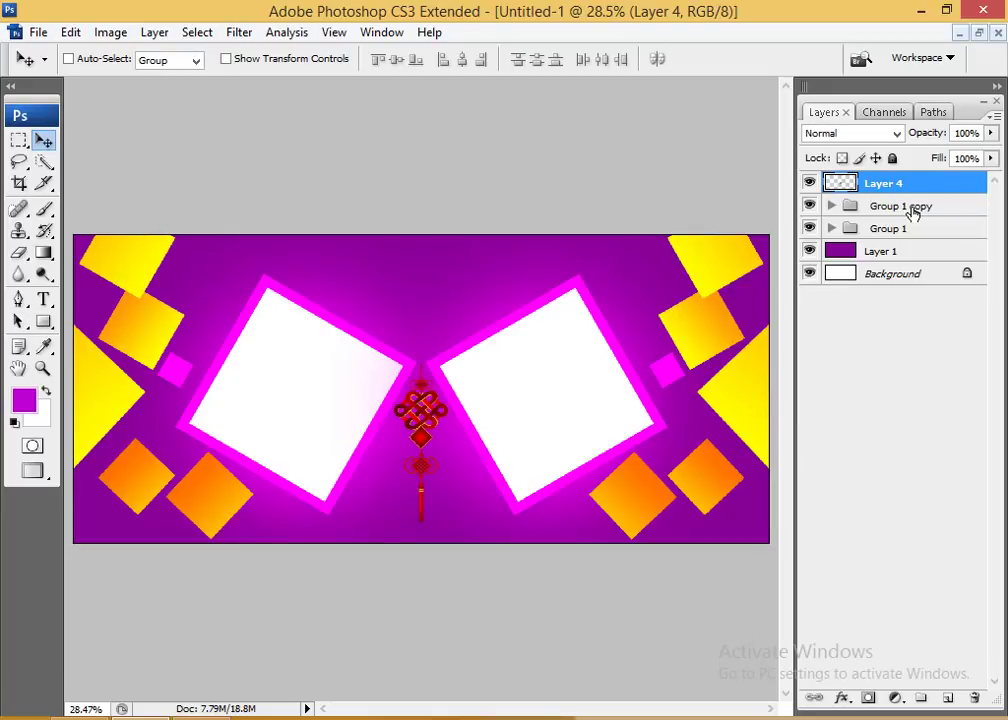
click(908, 207)
click(896, 227)
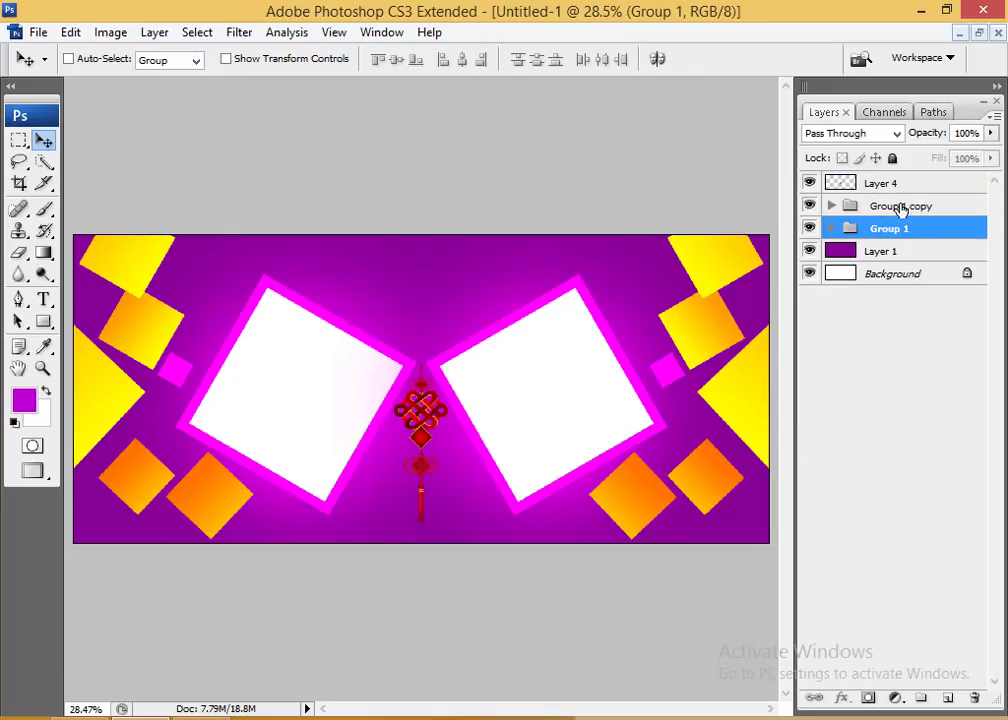
click(840, 206)
right_click(893, 208)
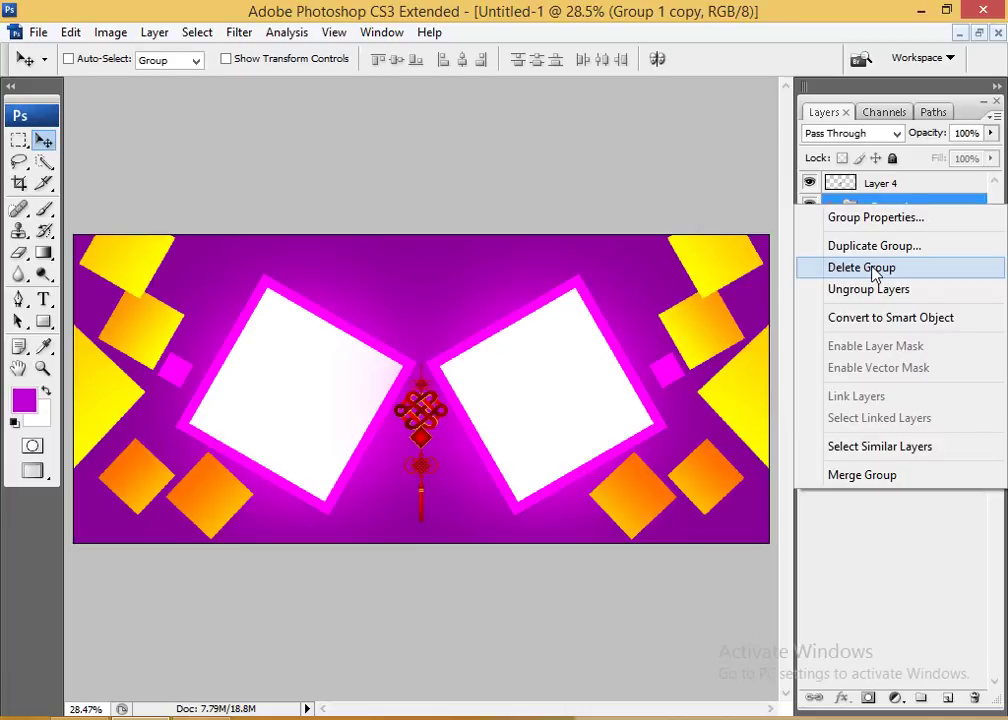
click(873, 268)
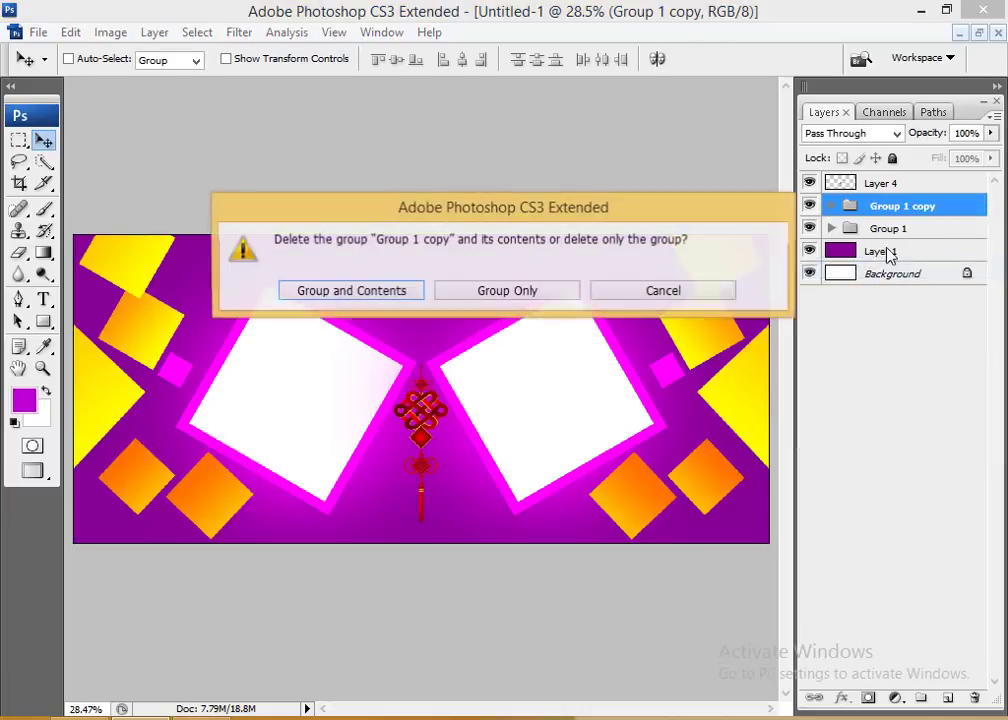
click(492, 290)
click(893, 410)
right_click(893, 412)
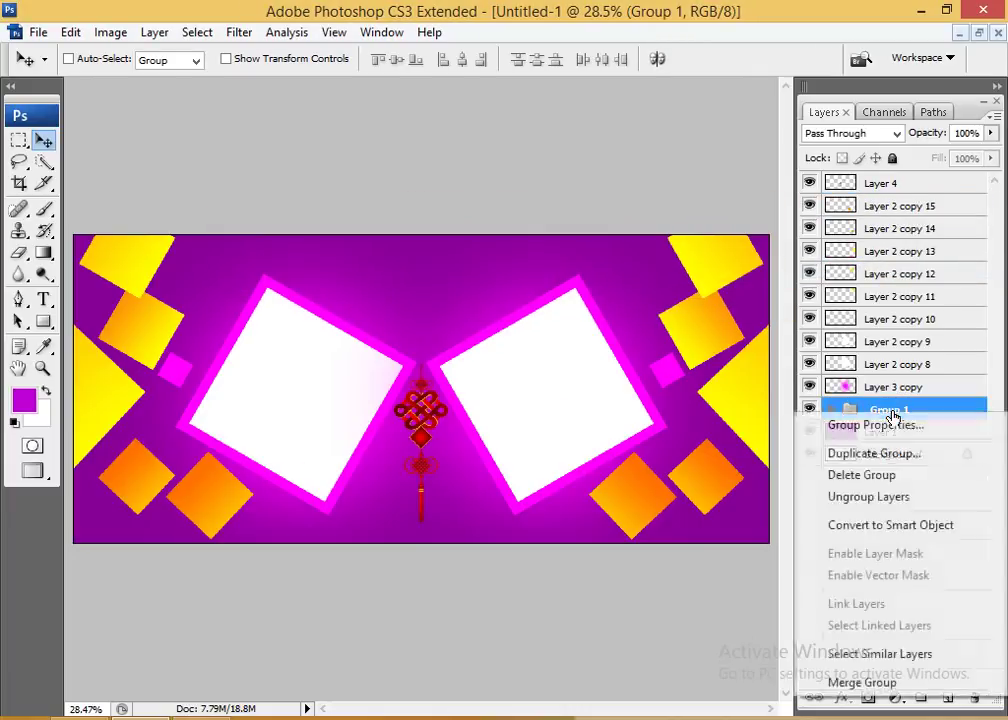
click(868, 500)
- Fit the spread on screen and make Layer 2, the left frame, active
click(896, 362)
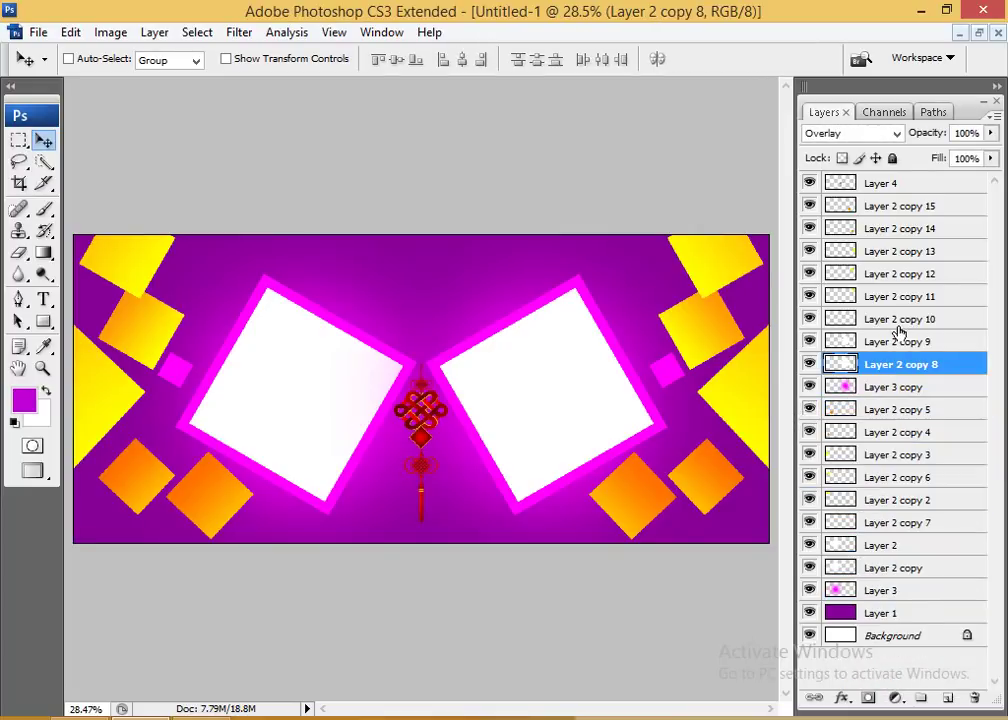
key(ctrl+minus)
right_click(443, 378)
click(540, 388)
right_click(298, 382)
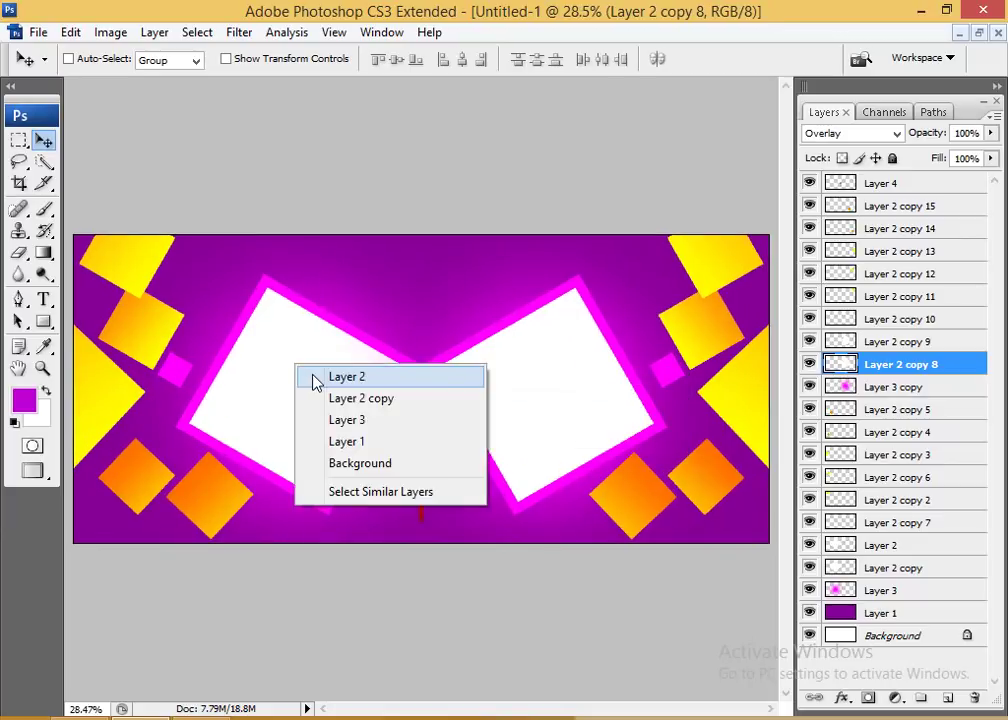
click(330, 377)
key(alt+Tab)
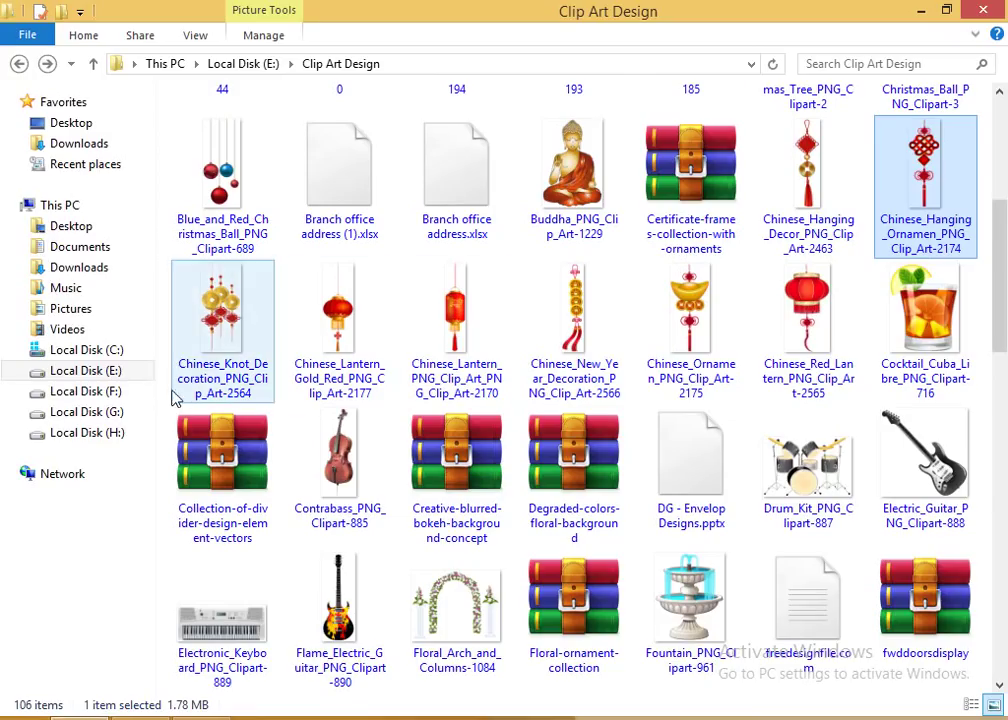
- Browse to E:\0101010\DDDDDDDD\alpha and drag the sensation_3887 photo into Photoshop
click(118, 371)
double_click(200, 158)
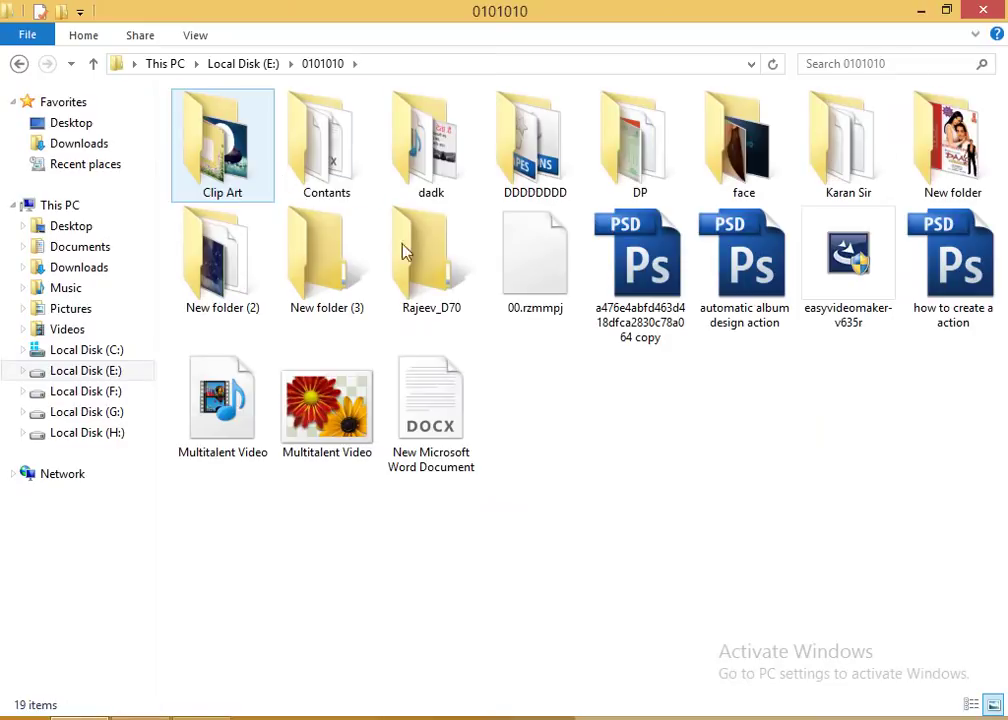
double_click(574, 172)
double_click(313, 250)
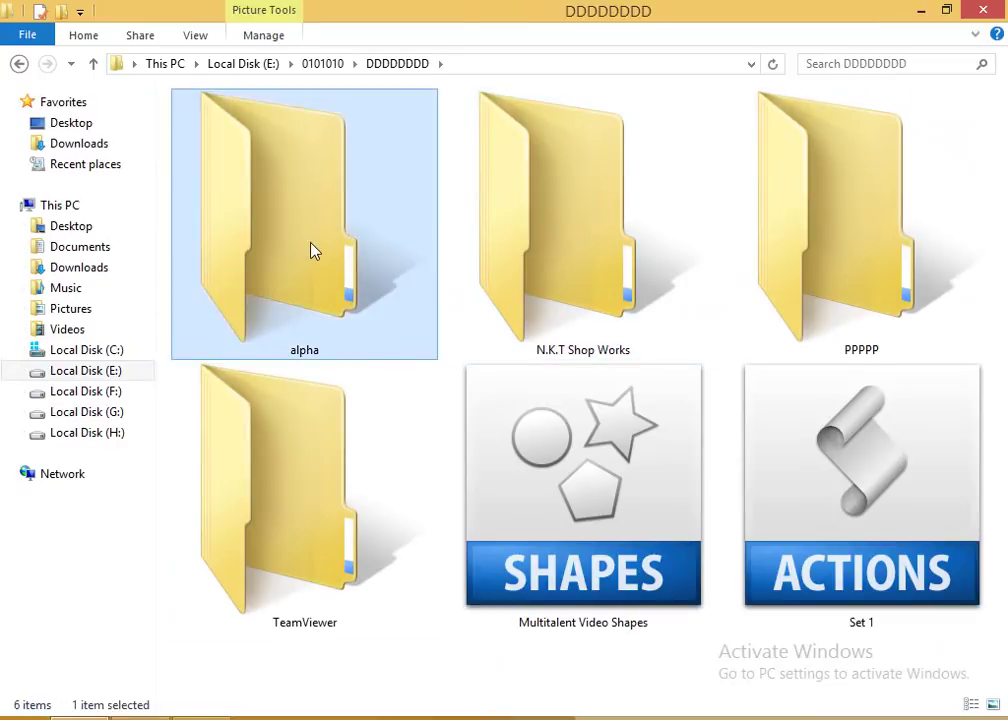
click(769, 290)
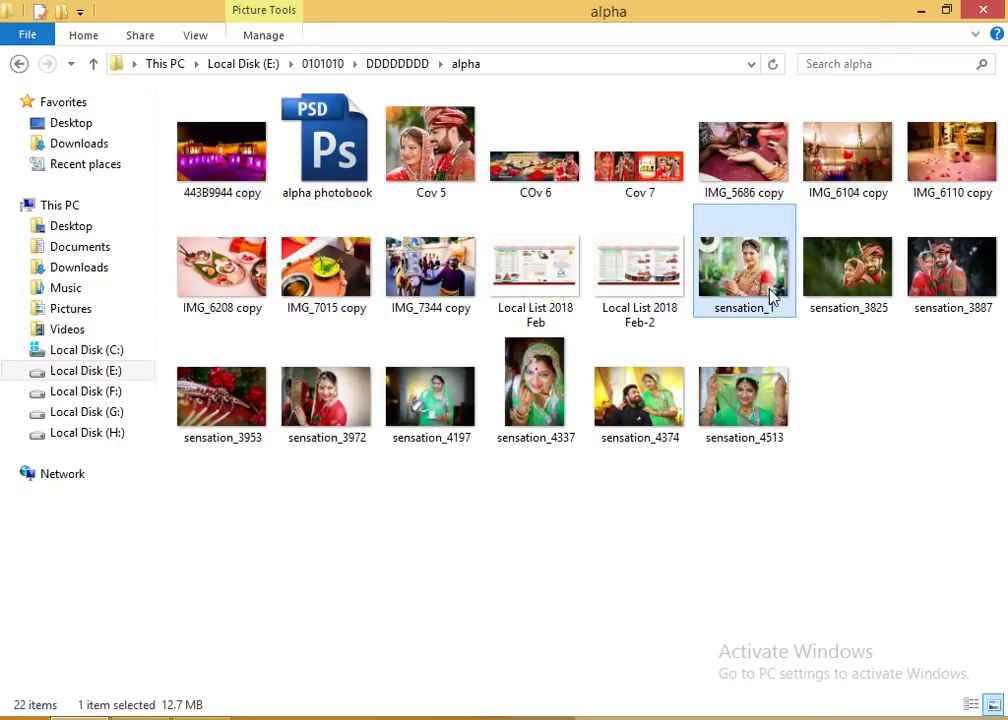
click(880, 305)
mouse_move(950, 288)
mouse_down()
mouse_move(145, 705)
mouse_move(441, 432)
mouse_up()
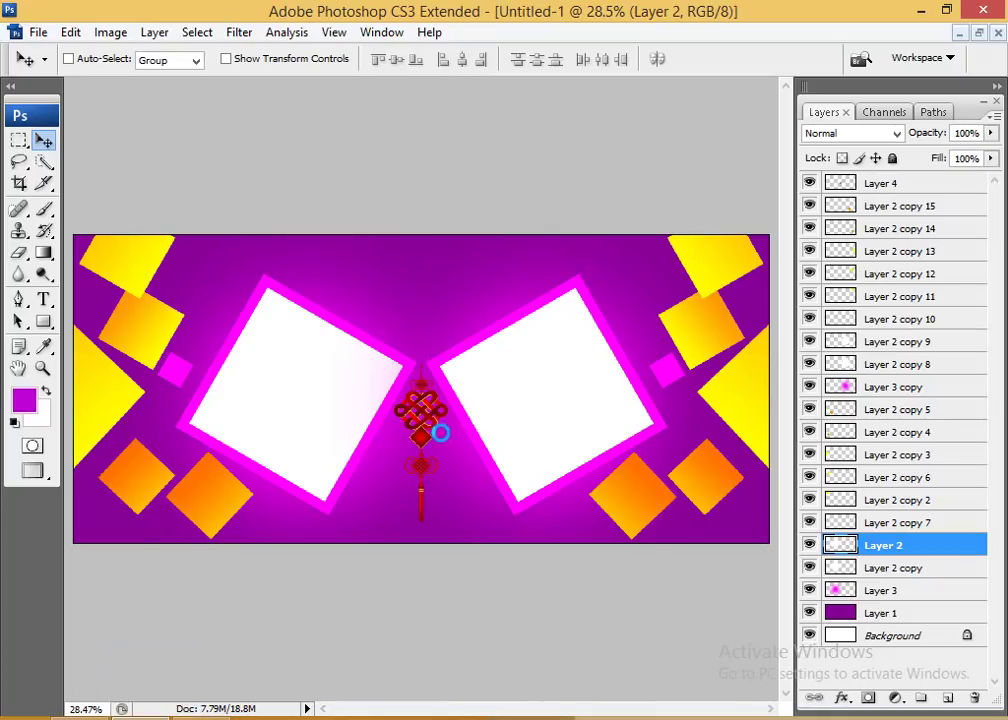
- Paste the whole photo into the spread, clipped to the left frame's Layer 2
key(ctrl+a)
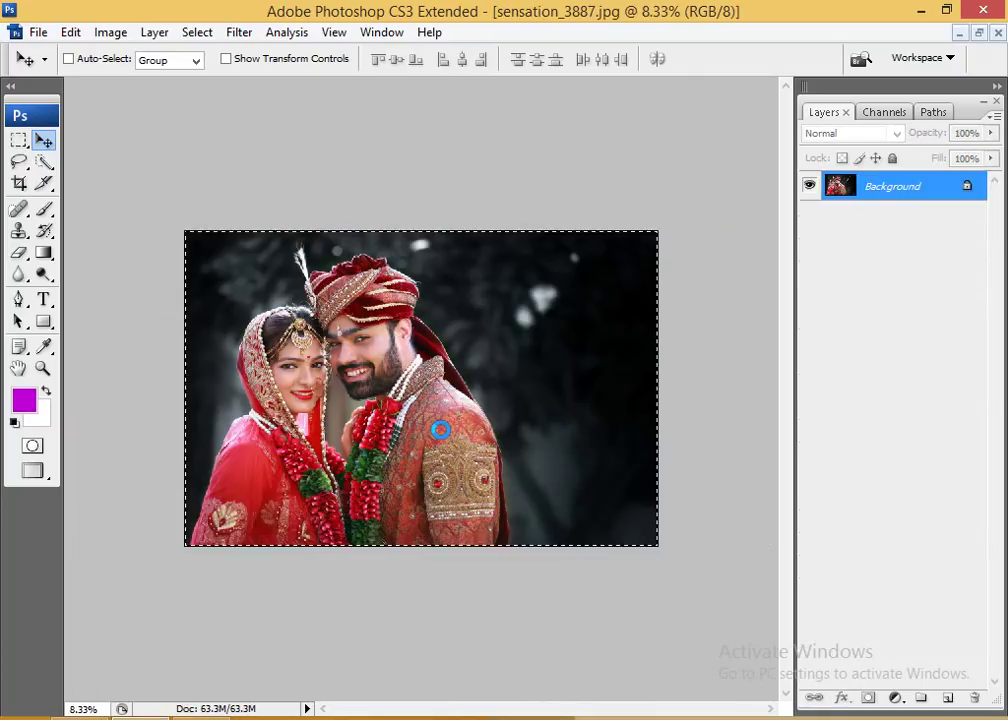
key(ctrl+Tab)
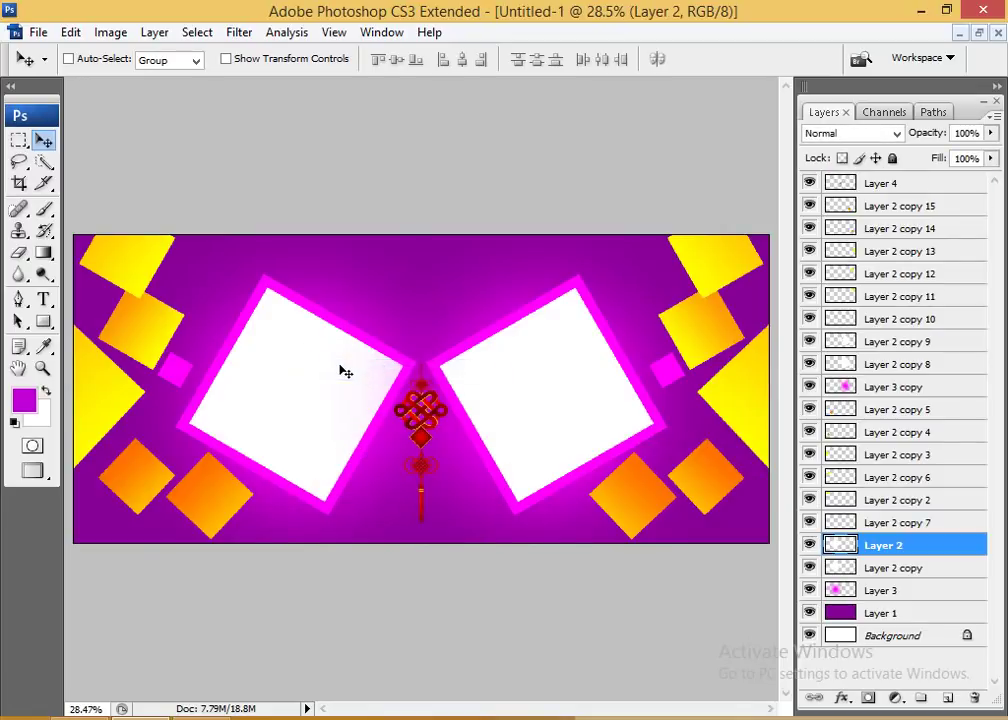
key(ctrl+v)
key(ctrl+alt+g)
key(ctrl+t)
- Scale the clipped photo down to fit and position it inside the left frame
drag(420, 357, 301, 360)
right_click(407, 369)
click(440, 382)
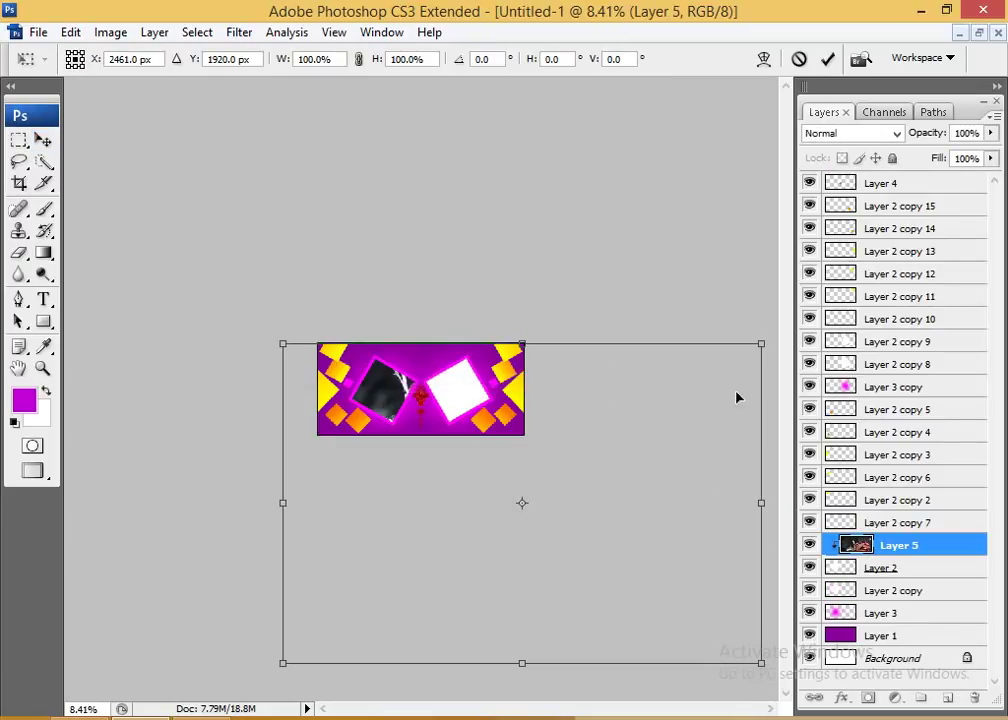
mouse_move(768, 343)
mouse_down()
mouse_move(458, 530)
mouse_move(461, 400)
mouse_move(444, 390)
mouse_up()
right_click(402, 384)
click(420, 390)
drag(642, 244, 567, 298)
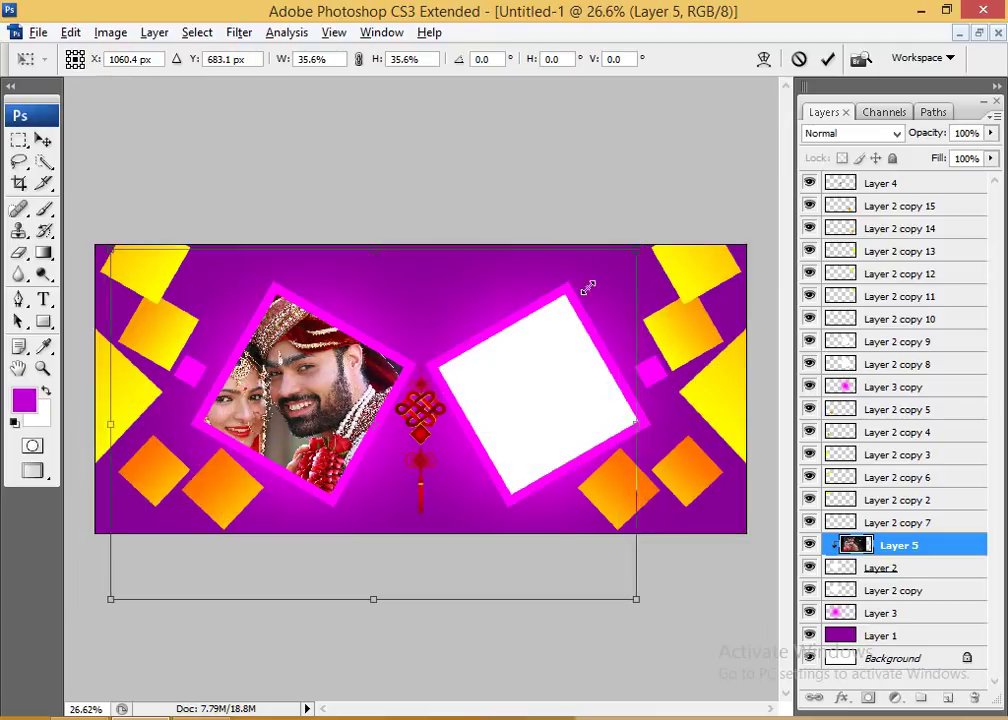
drag(435, 344, 443, 340)
key(Return)
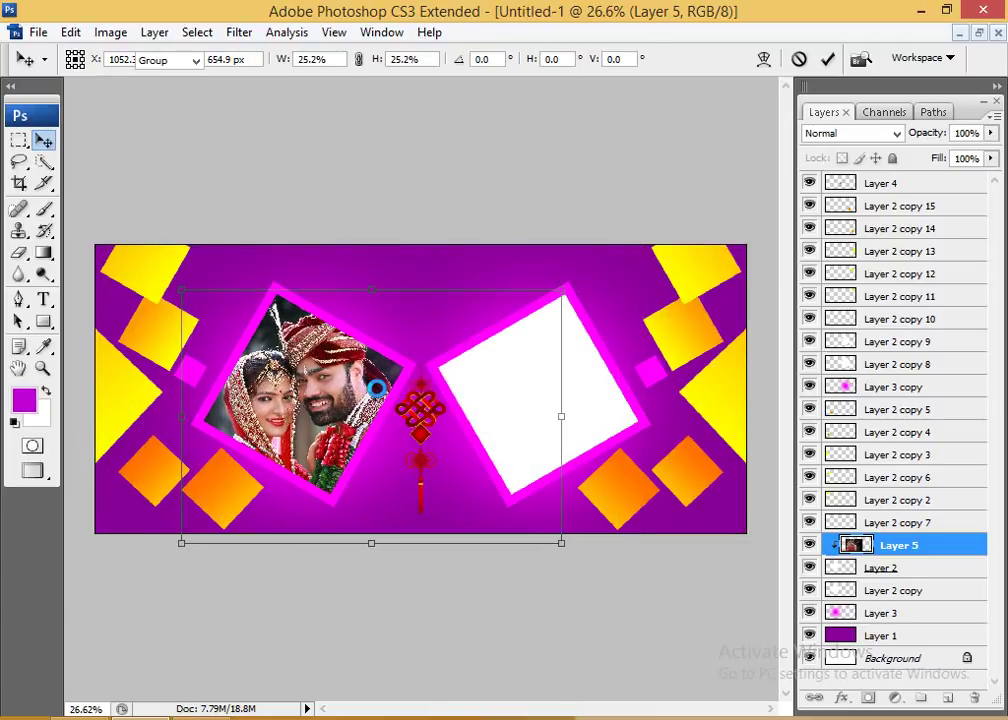
- Make Layer 2 copy 9 active and bring the sensation_4374 photo over from File Explorer
key(ctrl+minus)
right_click(520, 383)
click(541, 395)
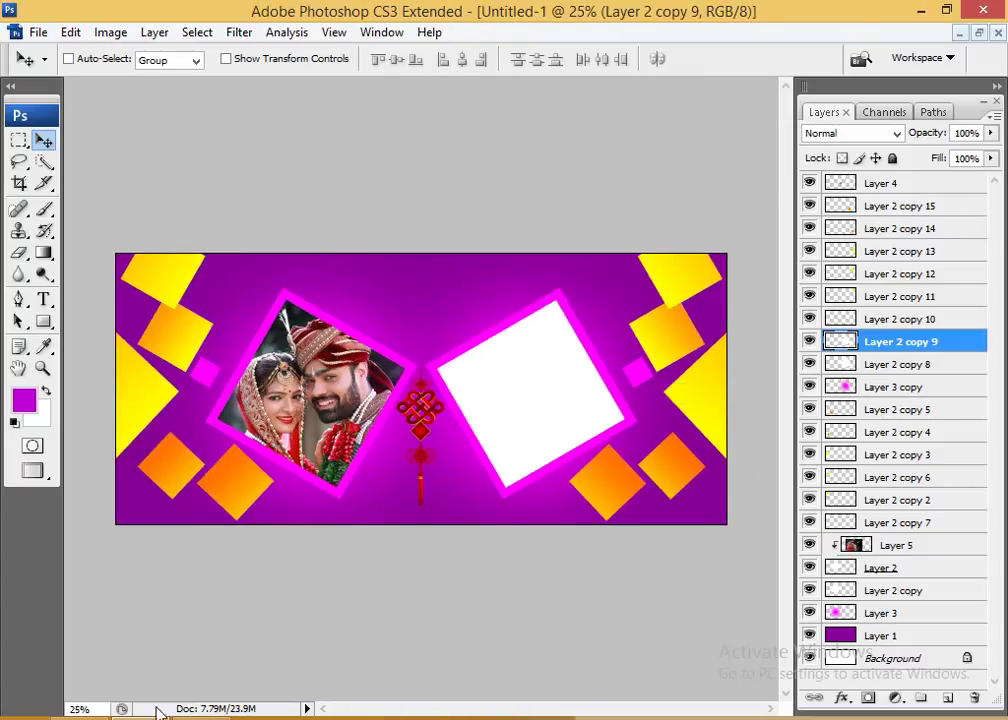
key(alt+Tab)
click(326, 400)
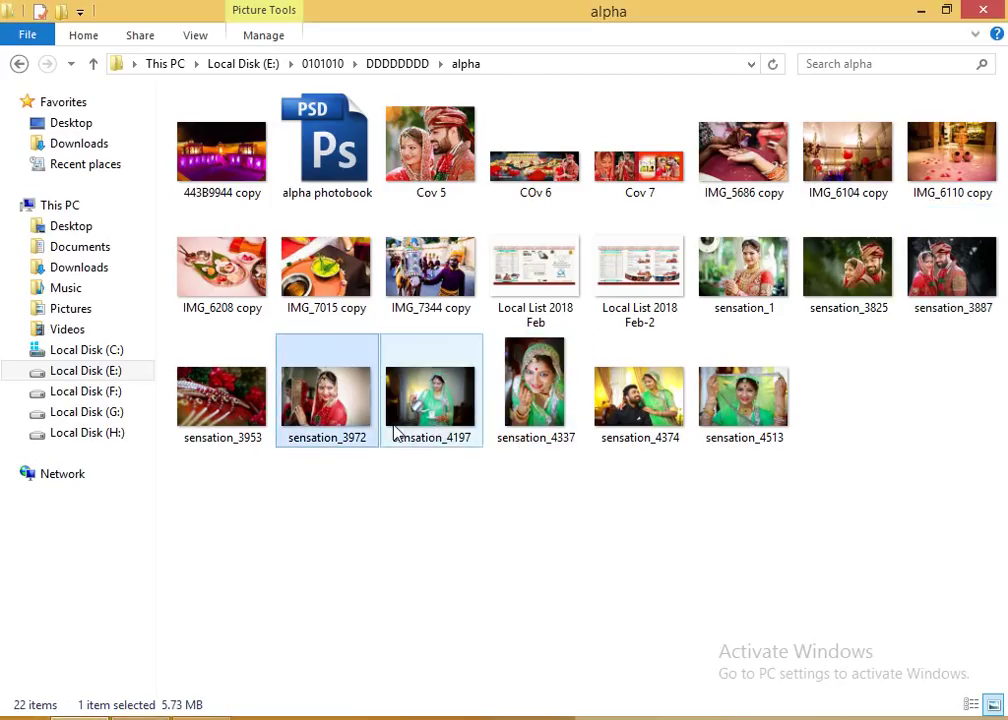
click(535, 395)
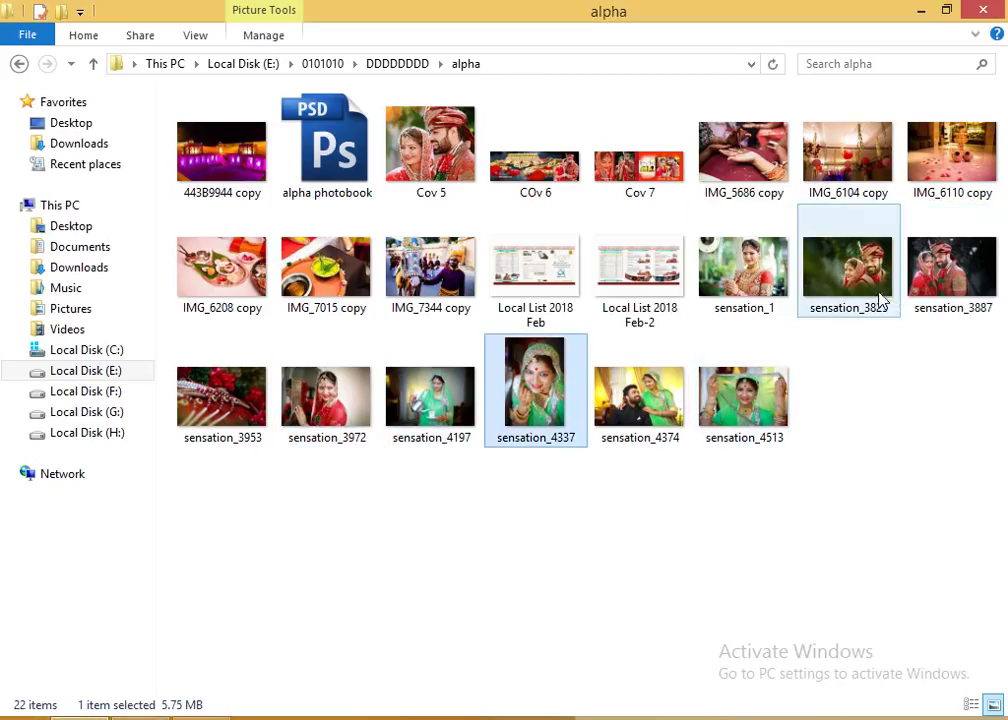
click(652, 435)
mouse_move(640, 400)
mouse_down()
mouse_move(150, 700)
mouse_move(463, 457)
mouse_up()
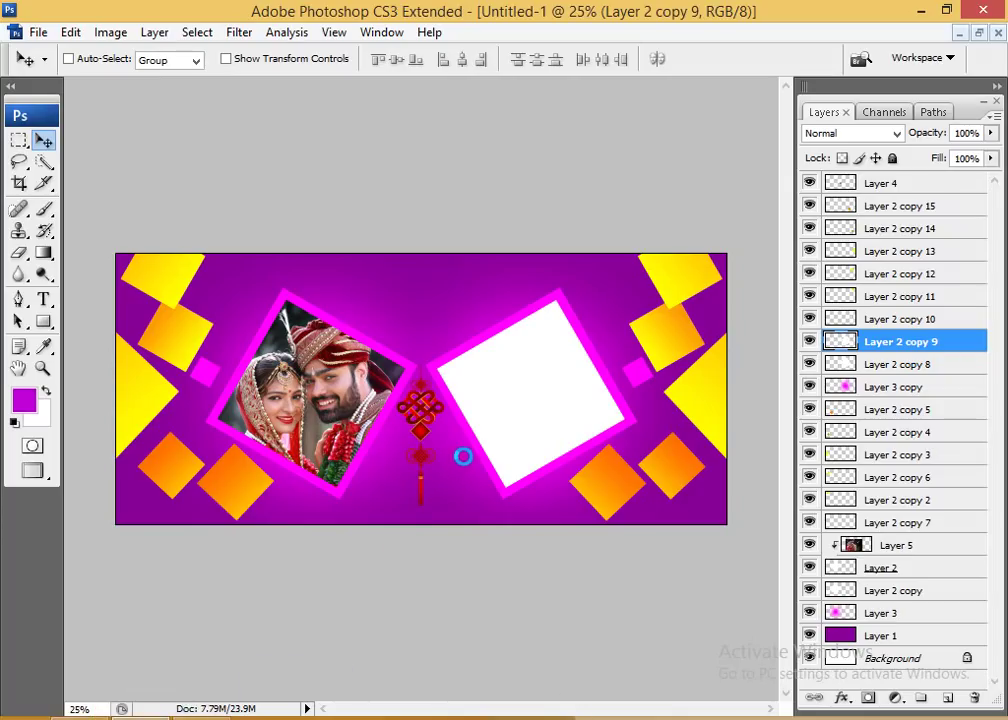
- Paste the second couple photo above the right frame layer and clip it to it
key(ctrl+a)
key(ctrl+Tab)
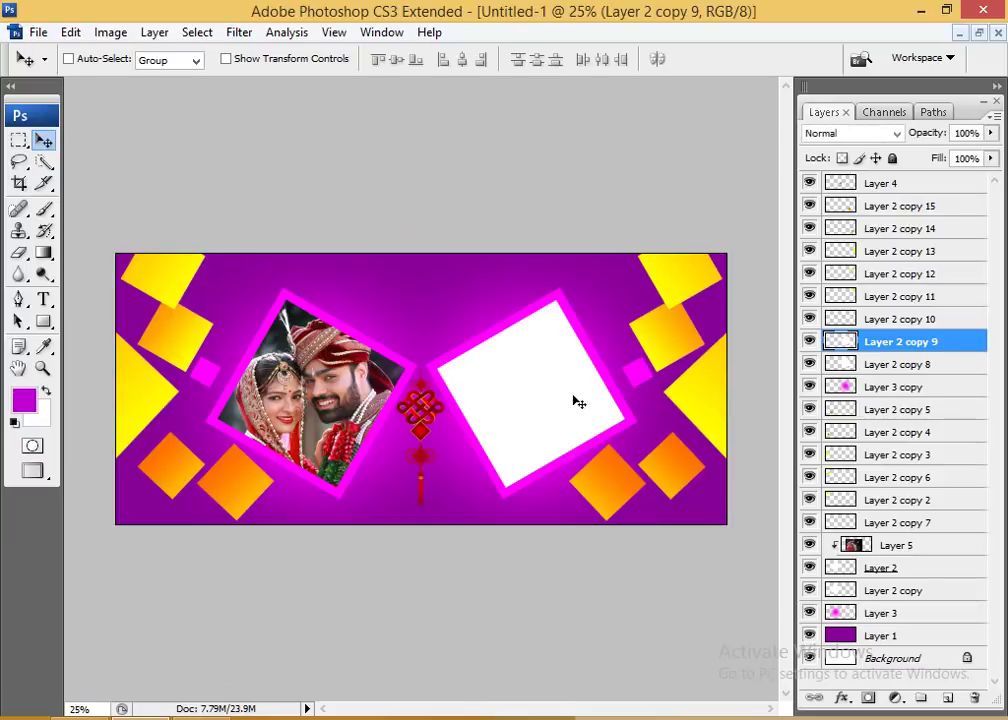
right_click(578, 402)
key(ctrl+v)
key(ctrl+alt+g)
key(ctrl+t)
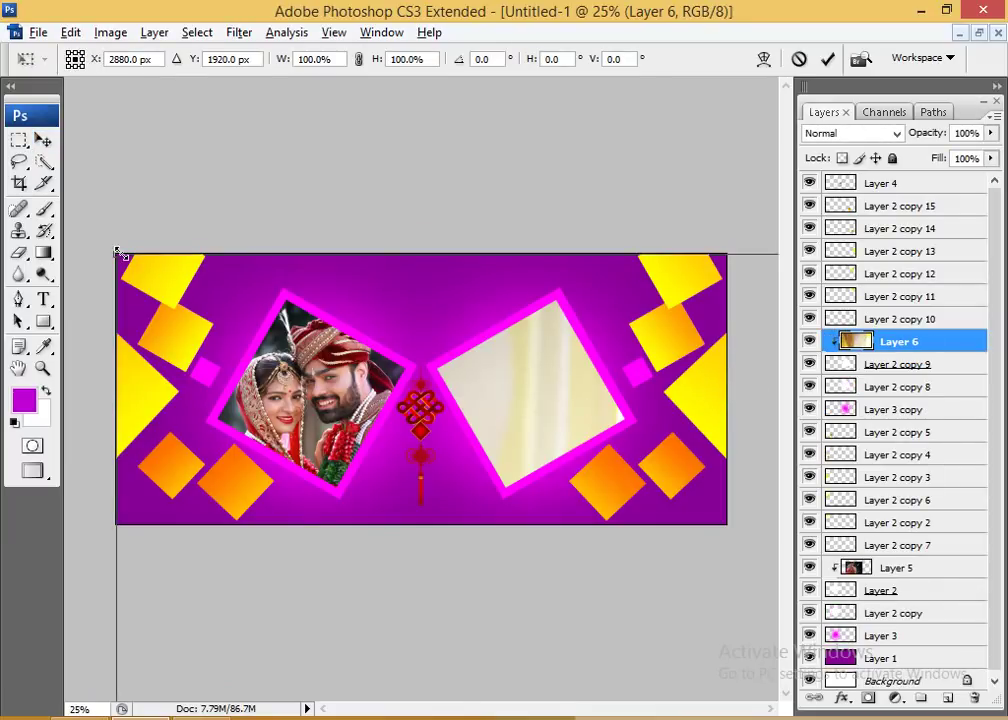
- Scale the photo to about 21% and position the couple within the right frame
drag(117, 252, 549, 545)
drag(688, 651, 524, 379)
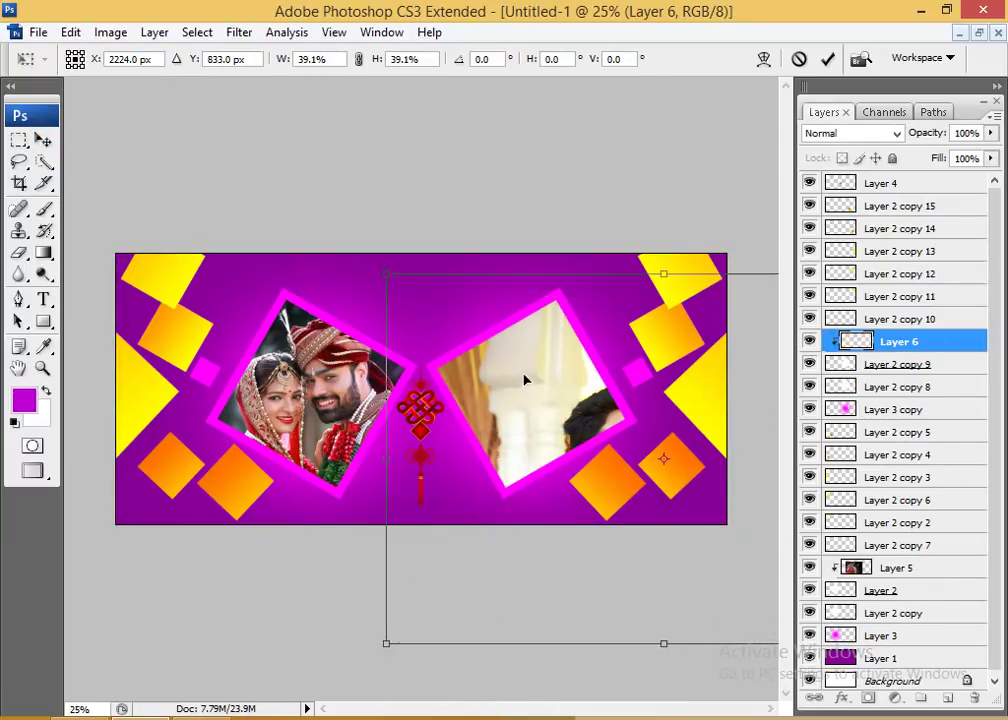
drag(386, 273, 490, 348)
drag(658, 440, 507, 380)
drag(678, 287, 660, 297)
double_click(545, 356)
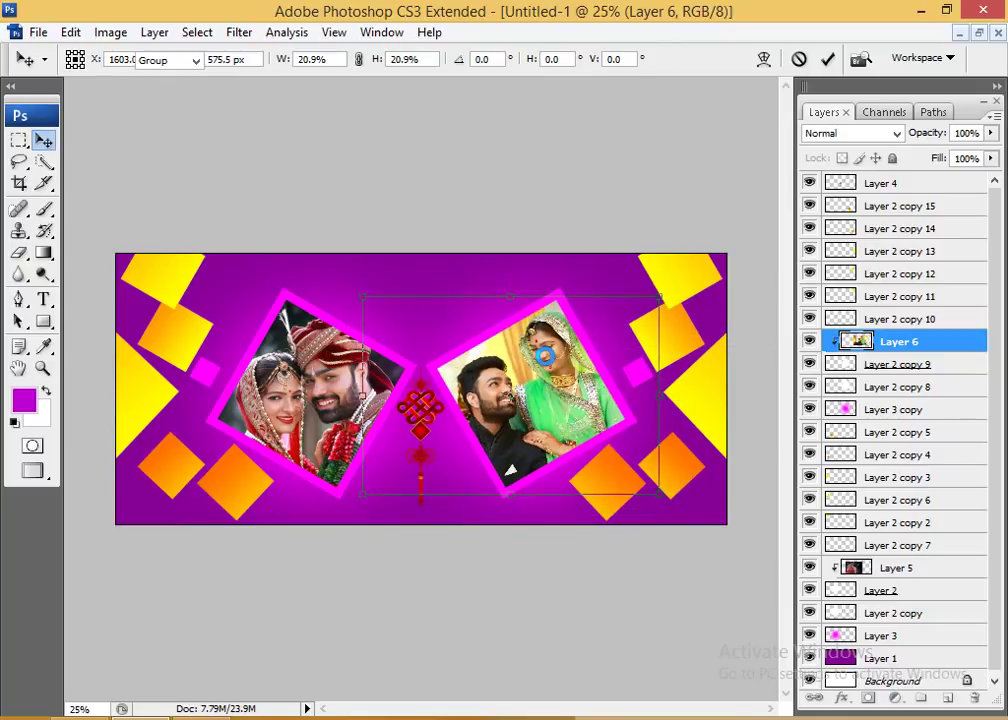
right_click(462, 402)
click(490, 416)
key(Tab)
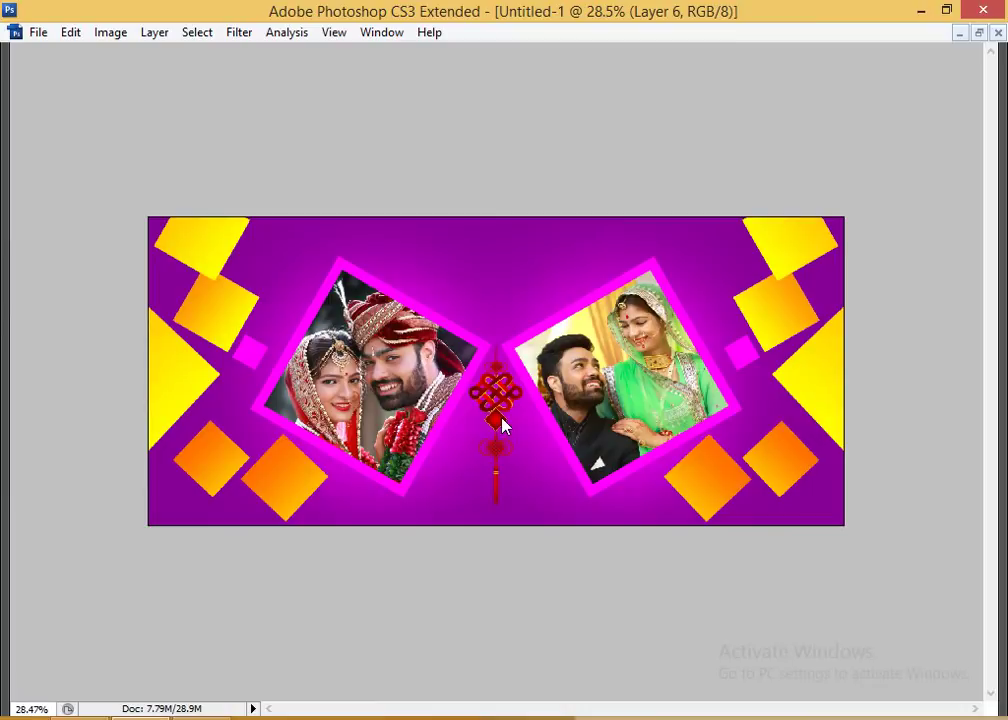
right_click(623, 397)
click(658, 410)
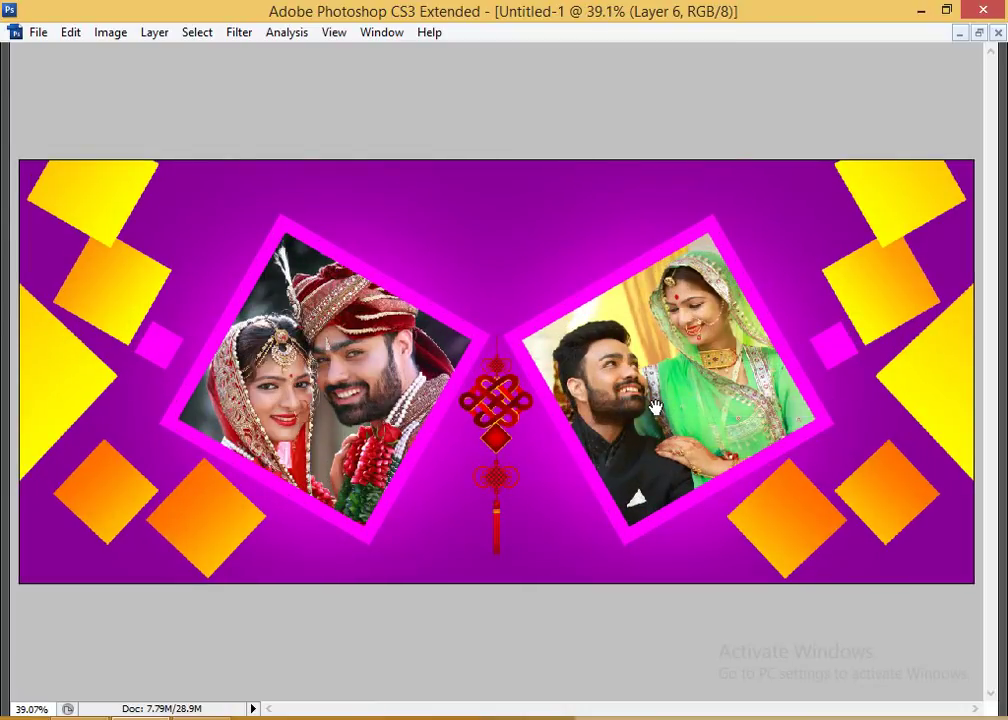
key(ctrl+minus)
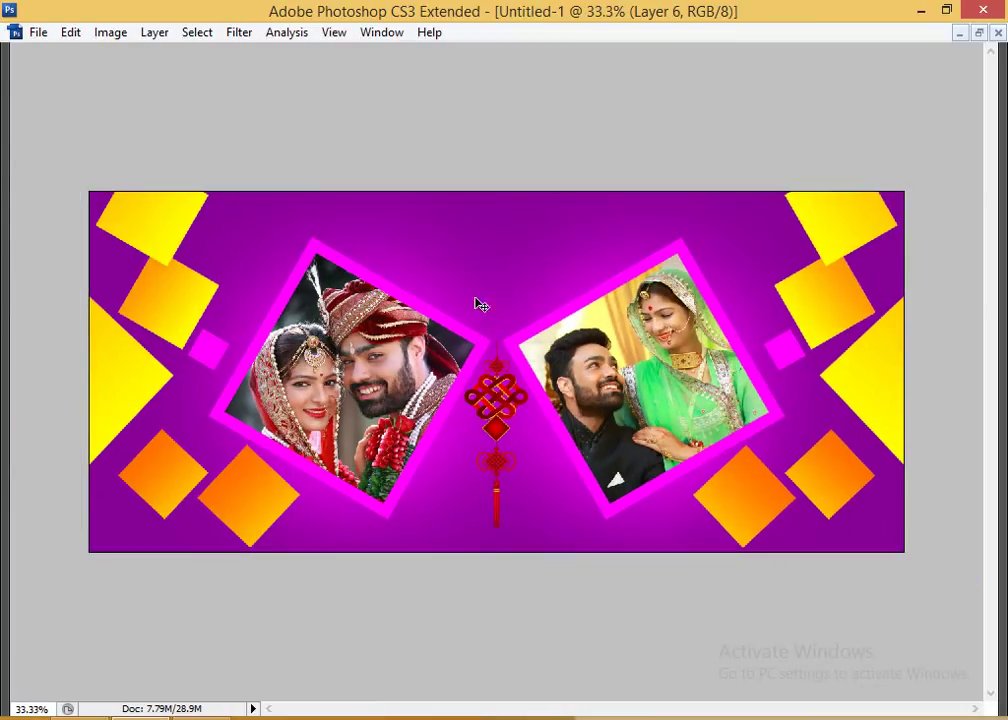
right_click(531, 268)
click(533, 266)
key(b)
key(Tab)
key(t)
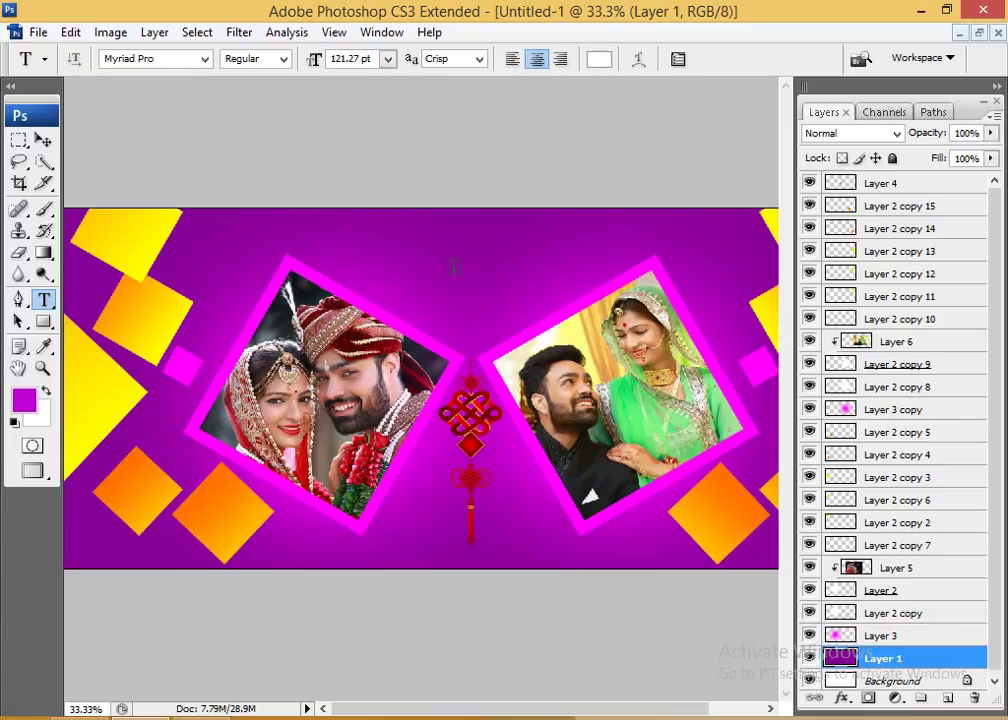
- Add a white 'Best' text layer above the photos
click(386, 265)
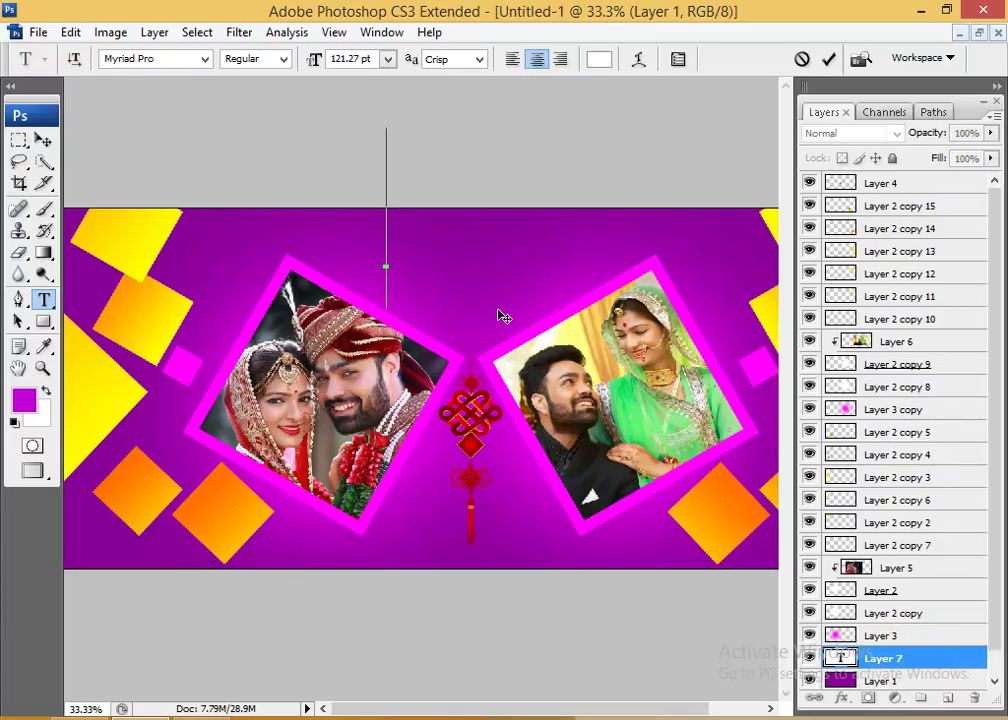
text(Best)
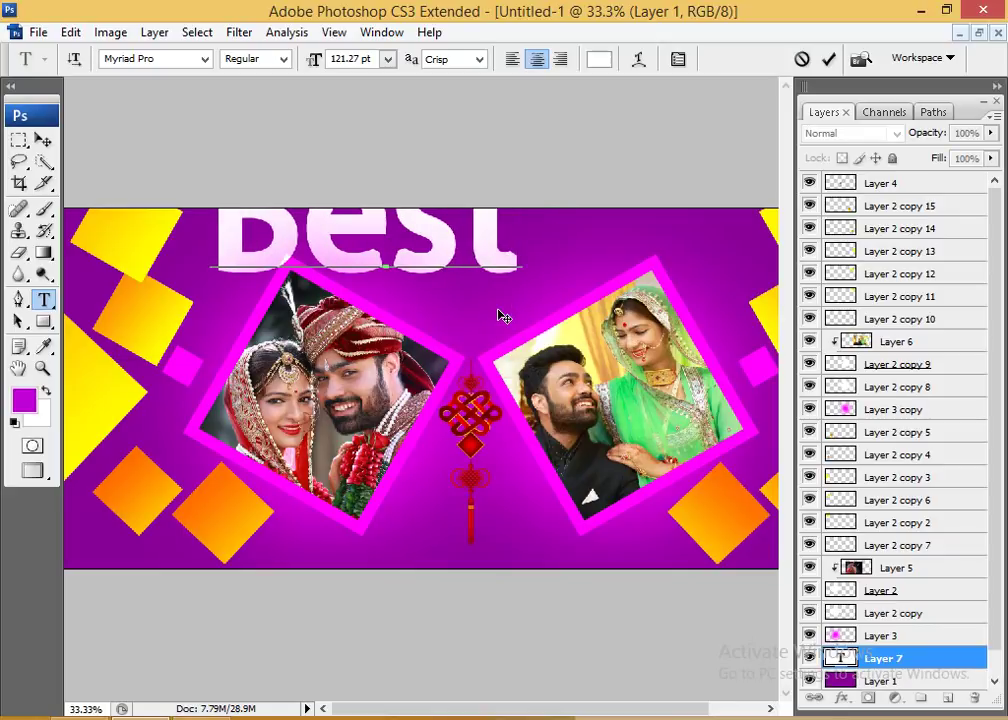
key(ctrl+Return)
key(b)
key(v)
- Scale the Best text to about 30%, place it above the photos, and raise its layer to the top
key(ctrl+bracketright)
key(ctrl+bracketright)
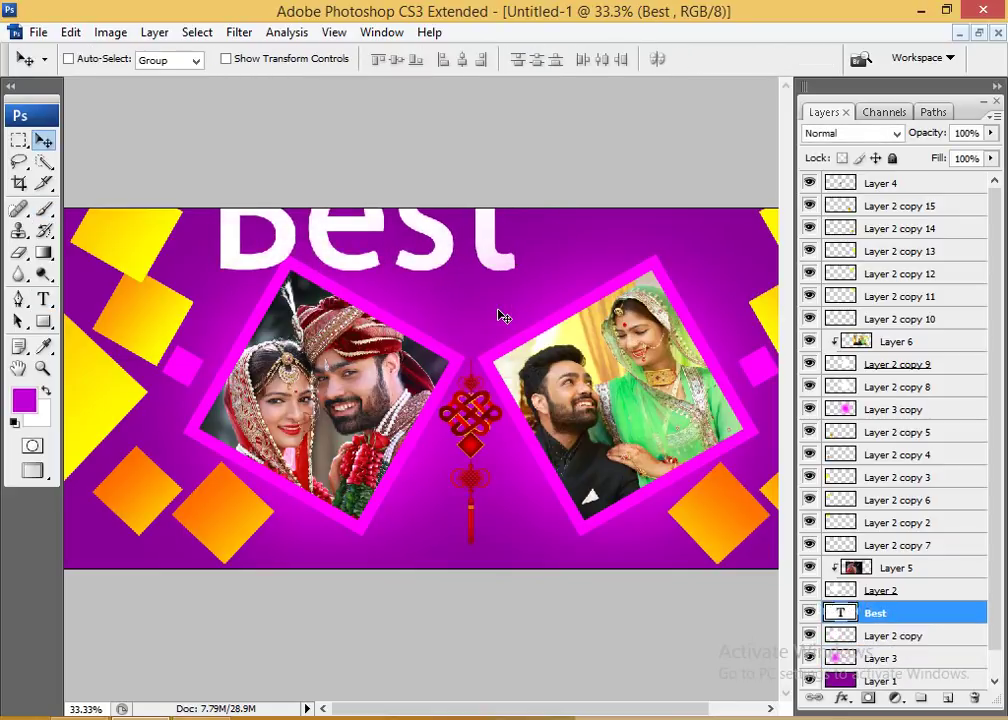
key(ctrl+bracketright)
key(ctrl+bracketright)
key(ctrl+bracketright)
key(ctrl+bracketright)
key(ctrl+bracketright)
drag(459, 225, 512, 275)
key(ctrl+t)
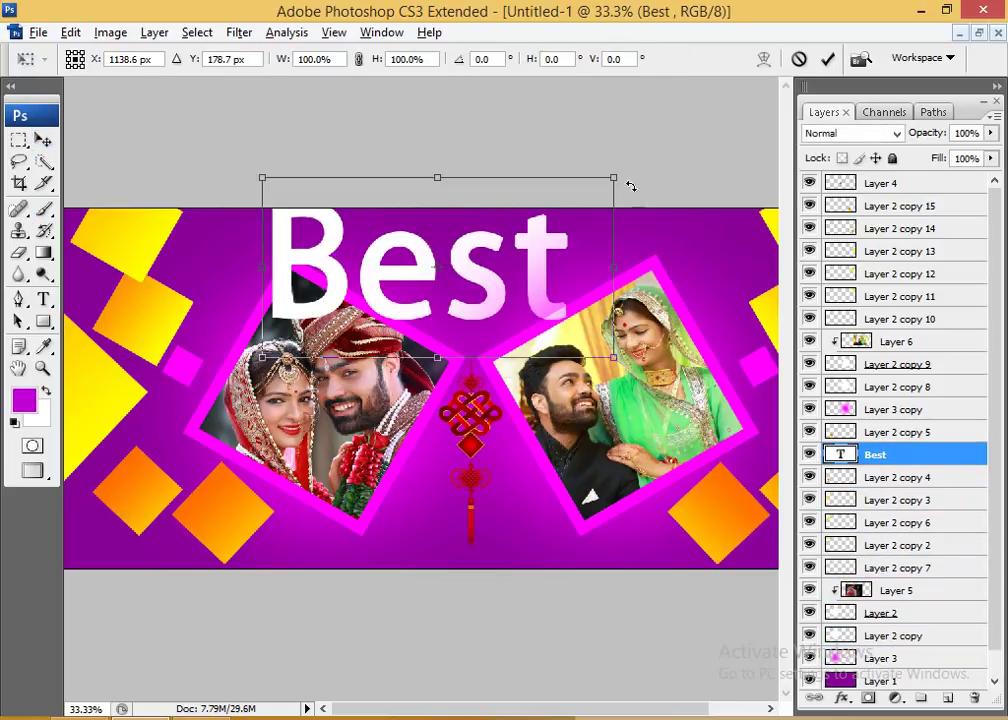
drag(626, 183, 499, 233)
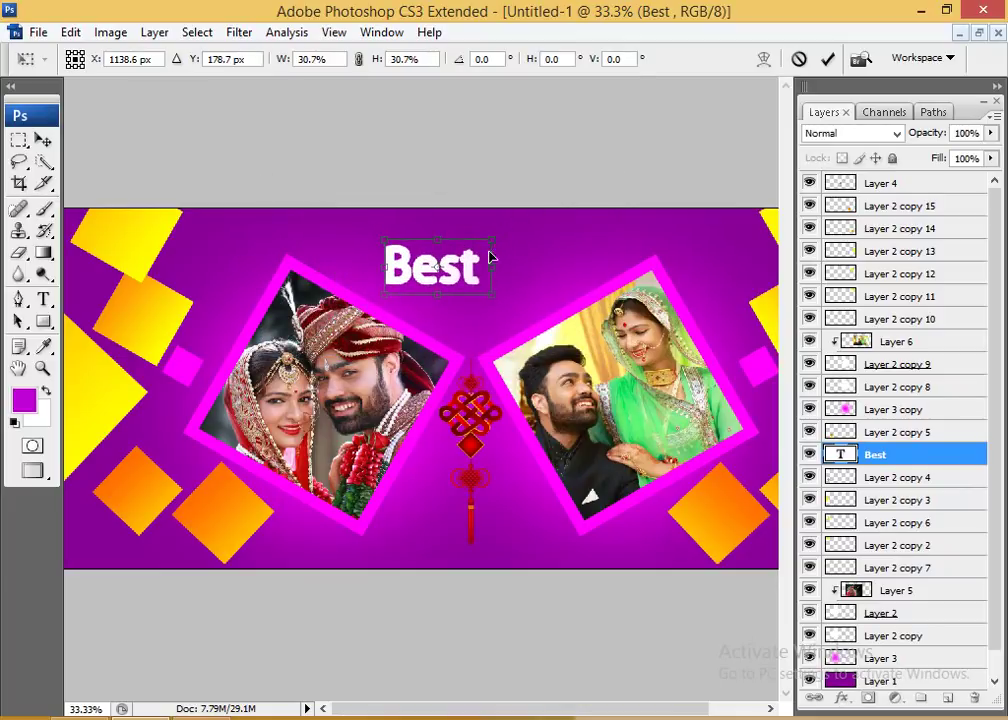
key(Return)
key(ctrl+bracketright)
key(ctrl+bracketright)
key(ctrl+bracketright)
key(ctrl+bracketright)
key(ctrl+bracketright)
key(ctrl+bracketright)
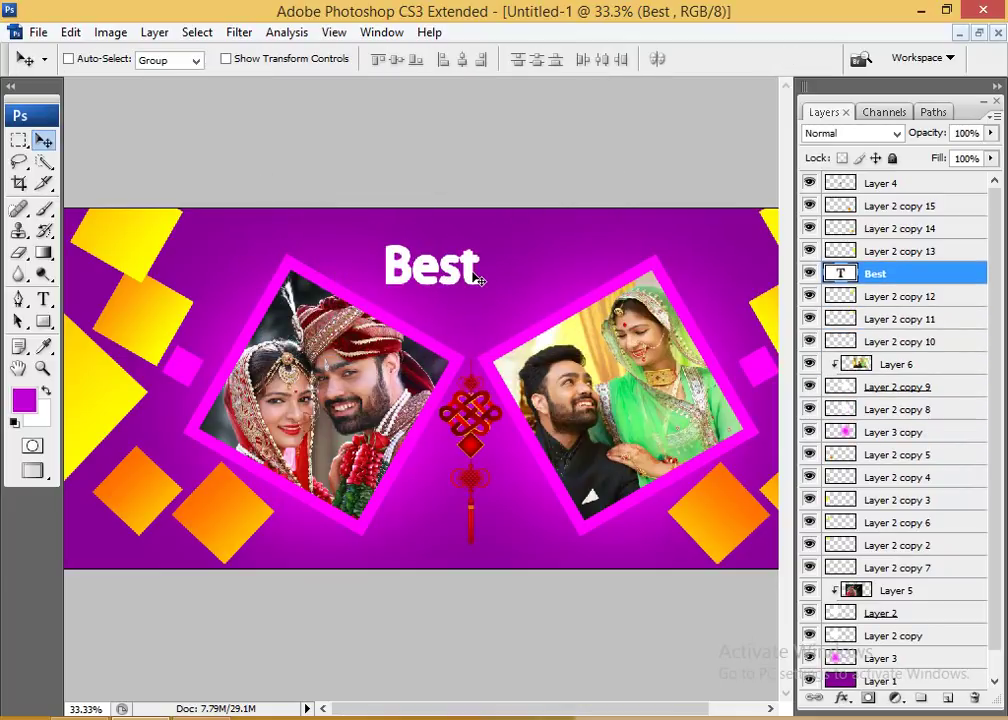
key(ctrl+bracketright)
key(ctrl+bracketright)
key(ctrl+bracketright)
key(ctrl+bracketright)
- Try Times New Roman on Best, test Bold, then return to Regular weight
key(t)
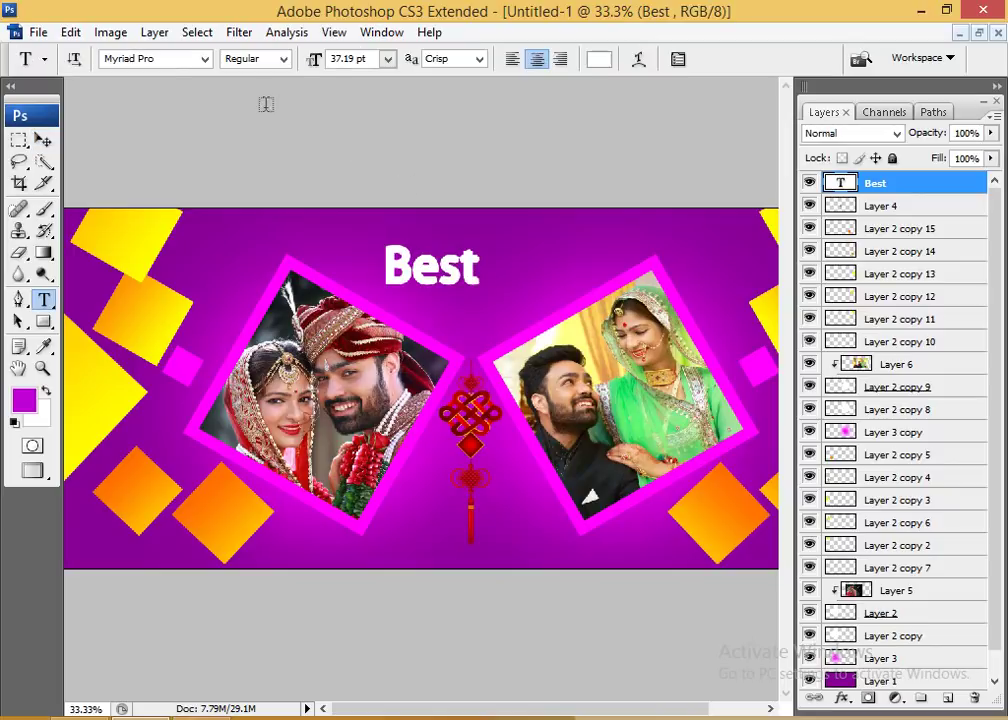
click(183, 64)
text(Times New Roman)
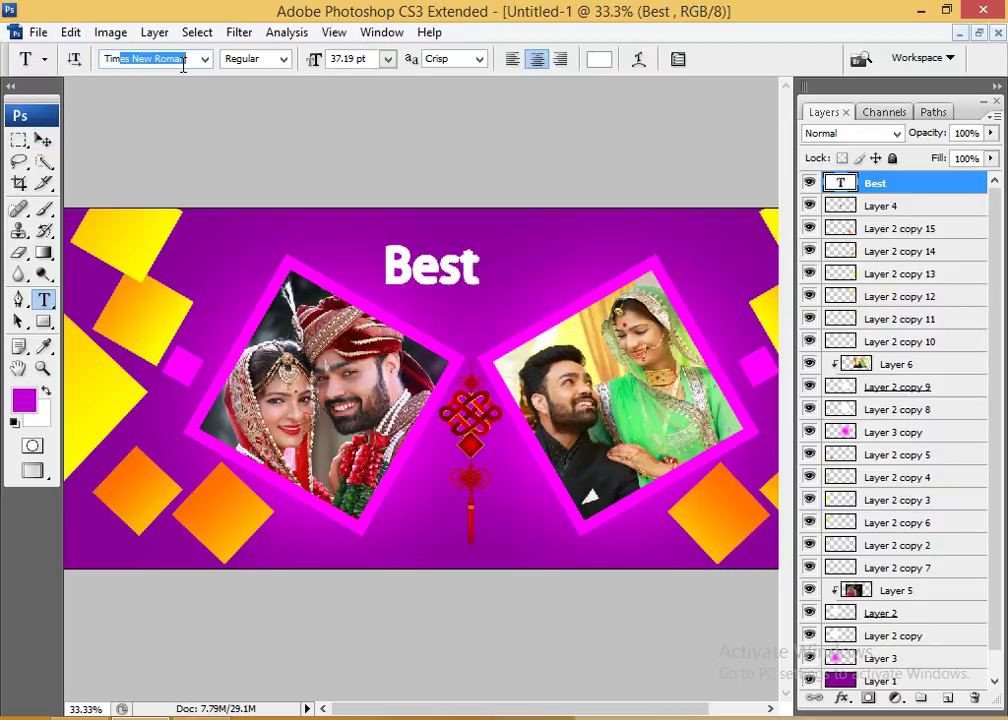
key(Return)
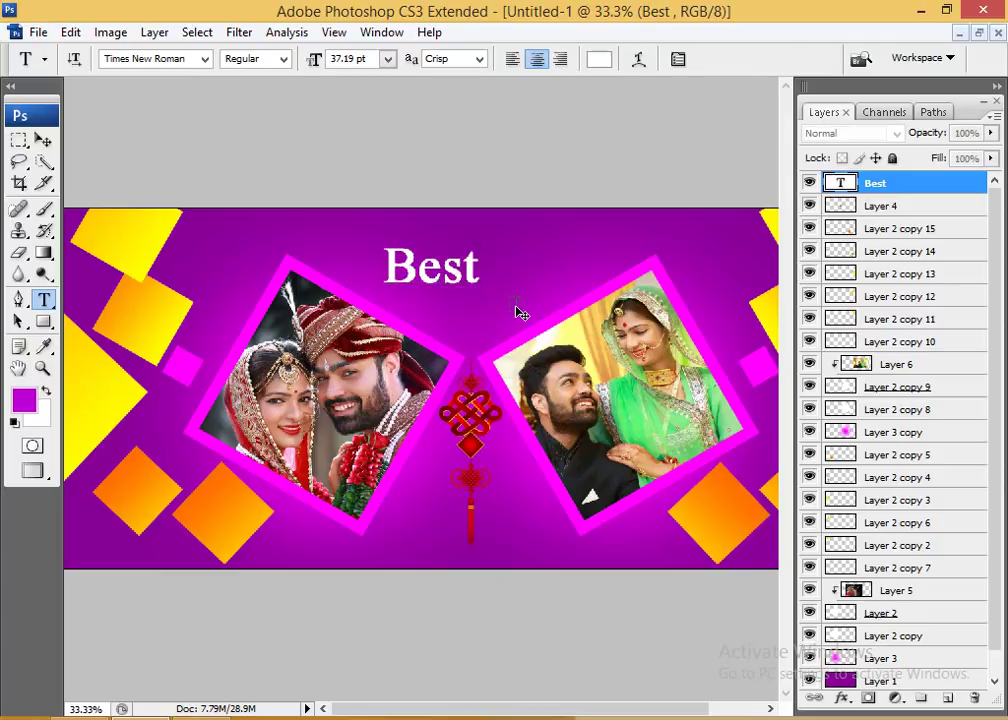
key(ctrl+Return)
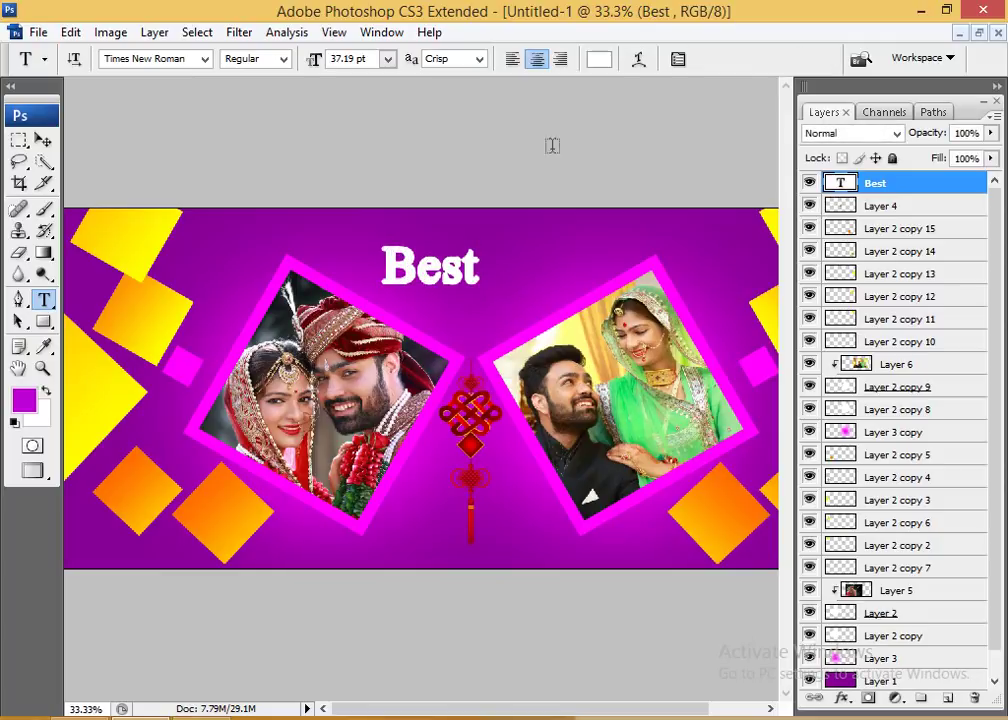
click(286, 59)
click(286, 115)
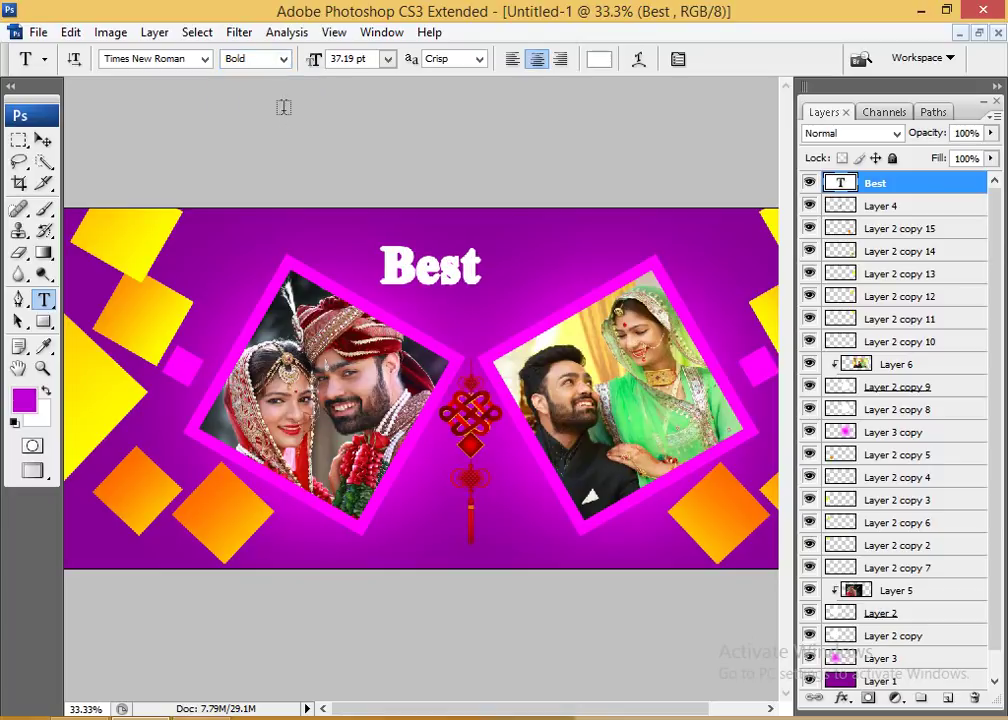
click(283, 59)
click(245, 78)
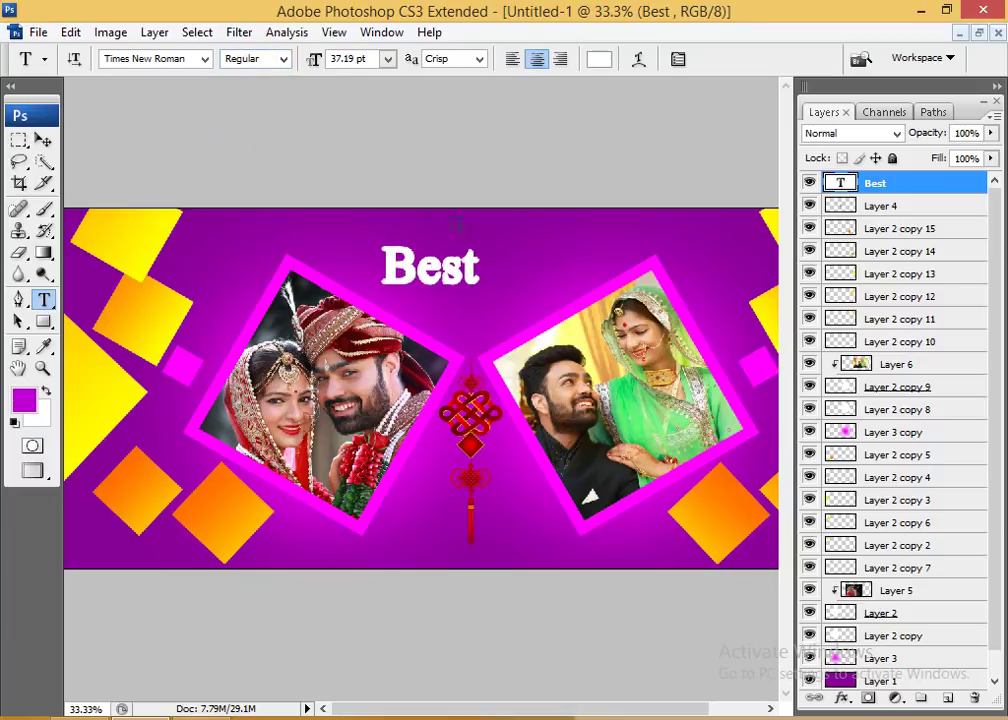
- Preview other fonts and choose Cambria from the font list for Best
click(185, 59)
key(Up)
key(Up)
key(Up)
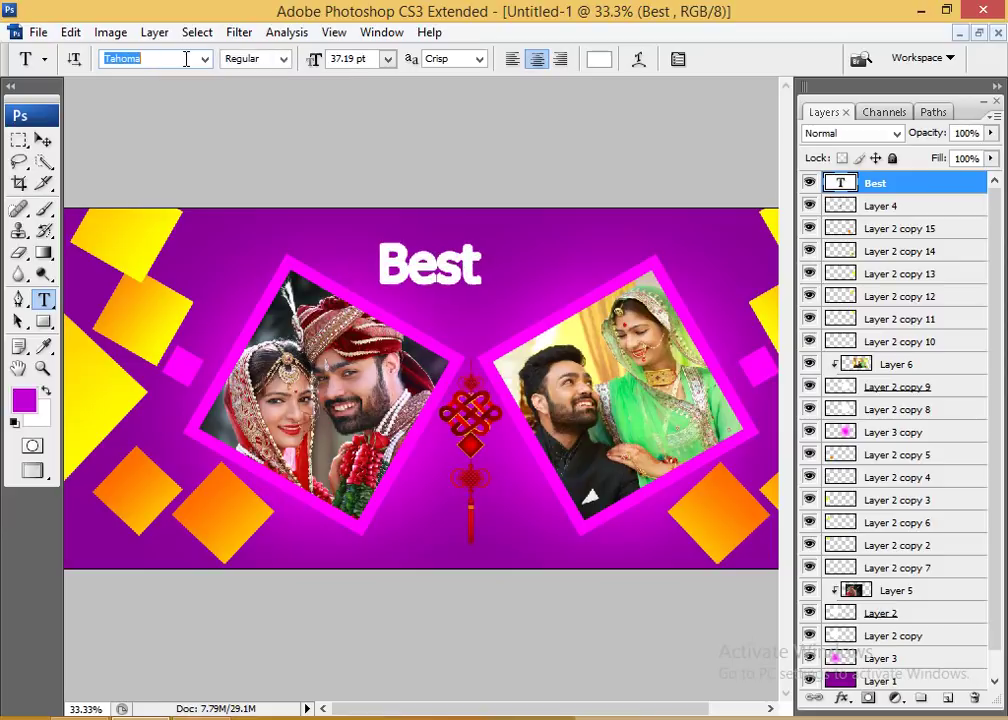
key(Up)
key(Up)
key(Up)
key(Up)
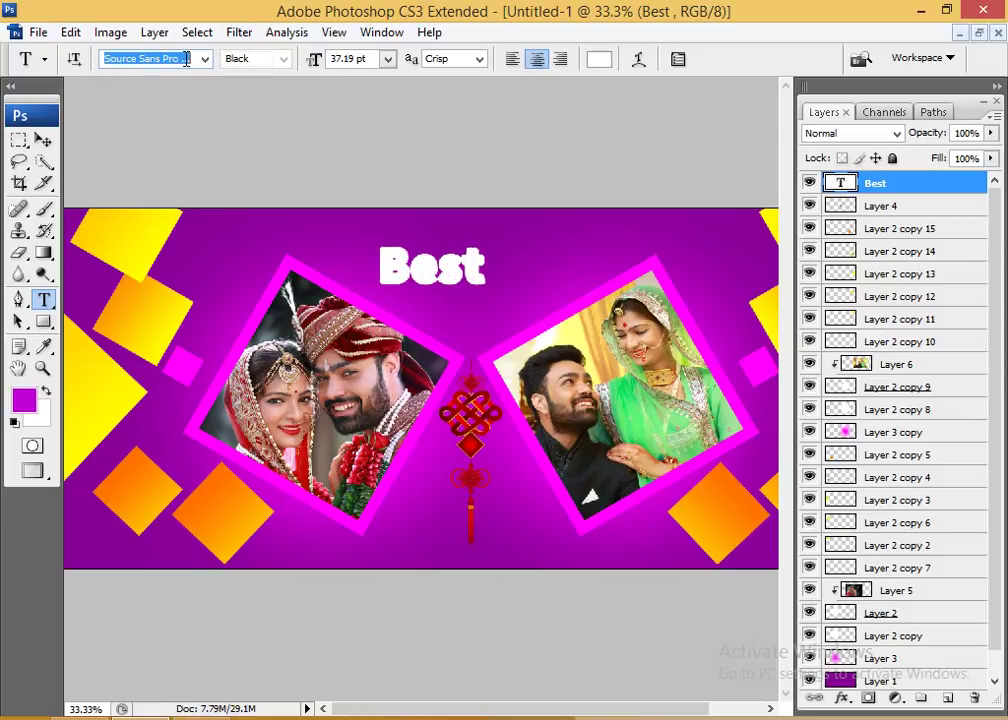
key(Up)
click(204, 59)
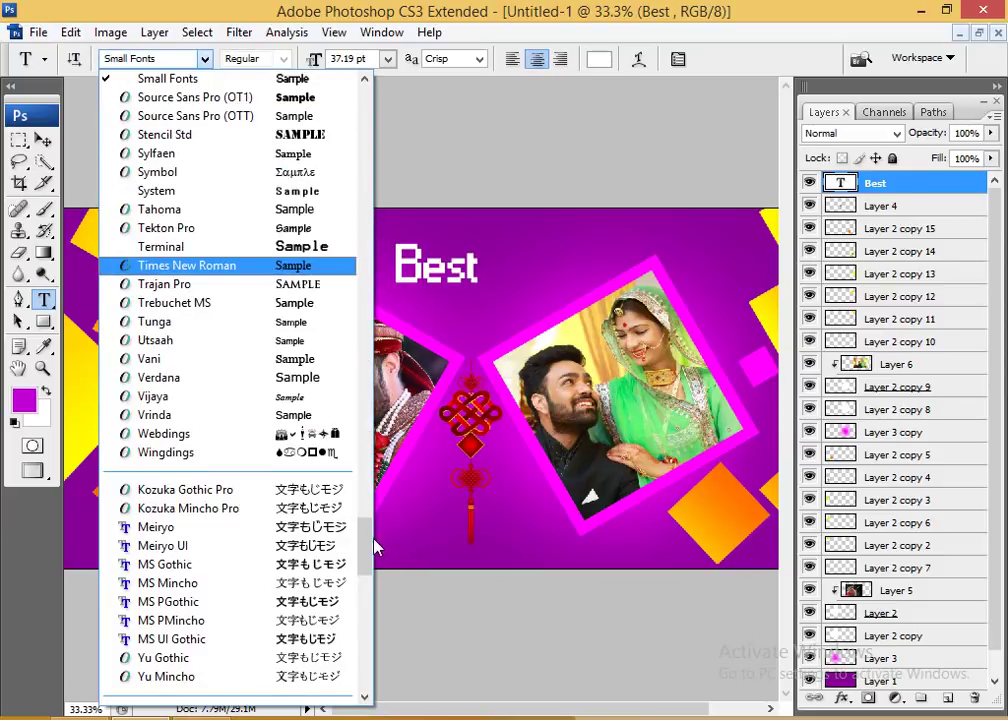
drag(373, 543, 387, 74)
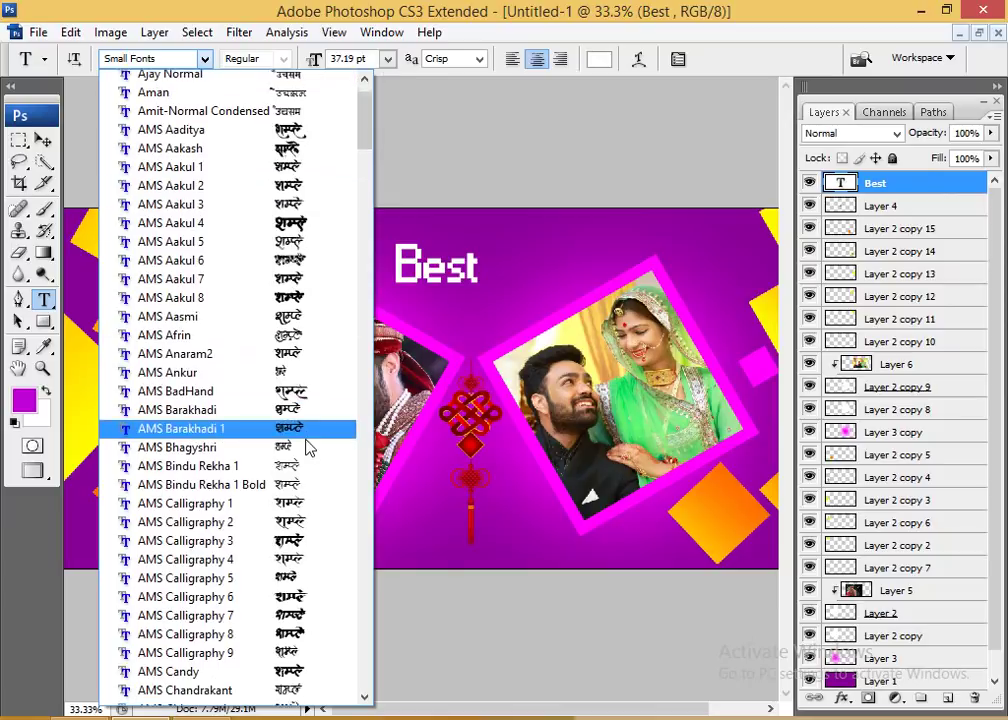
scroll(309, 445, down, 9)
scroll(308, 435, down, 9)
scroll(309, 430, down, 1)
scroll(306, 420, down, 10)
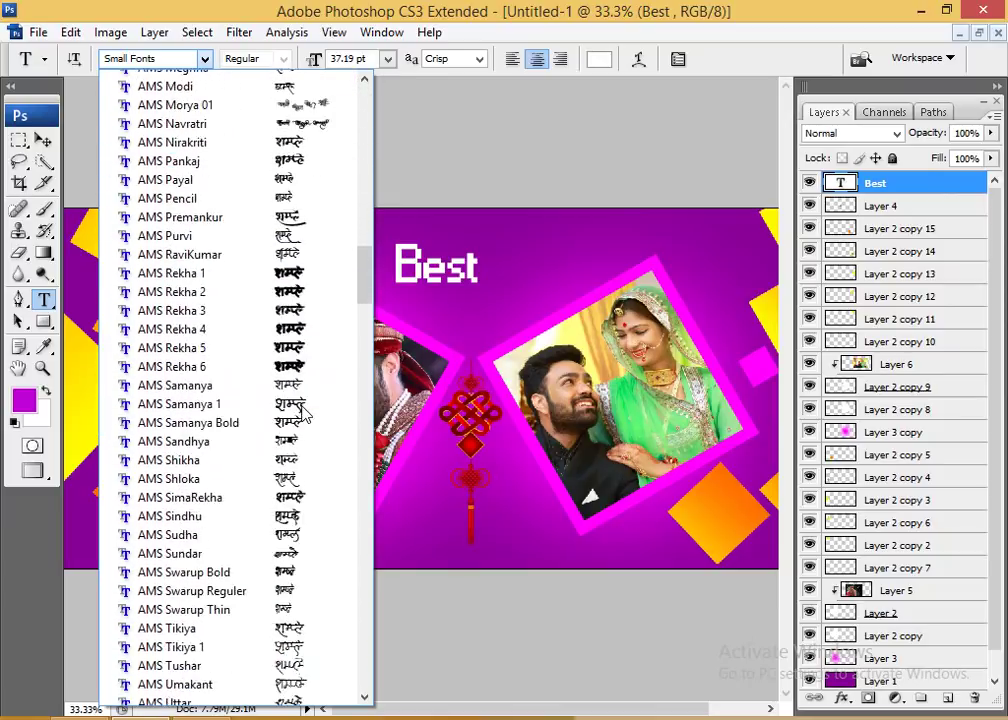
scroll(303, 413, down, 5)
scroll(300, 420, down, 5)
scroll(296, 430, down, 14)
scroll(299, 420, down, 18)
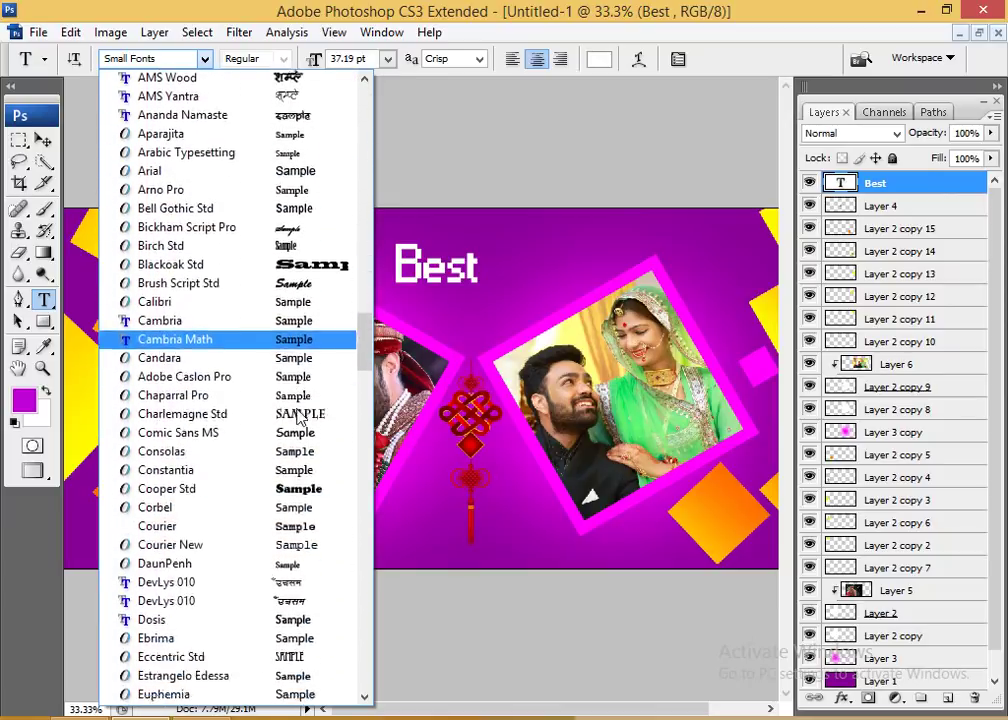
scroll(298, 300, down, 2)
click(300, 222)
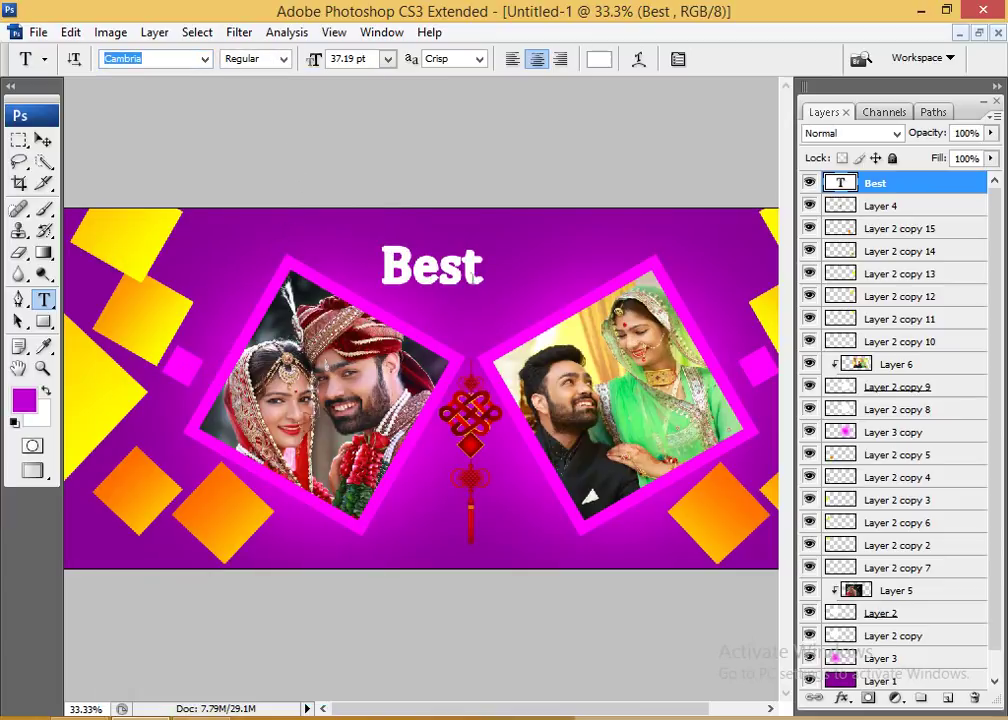
click(474, 272)
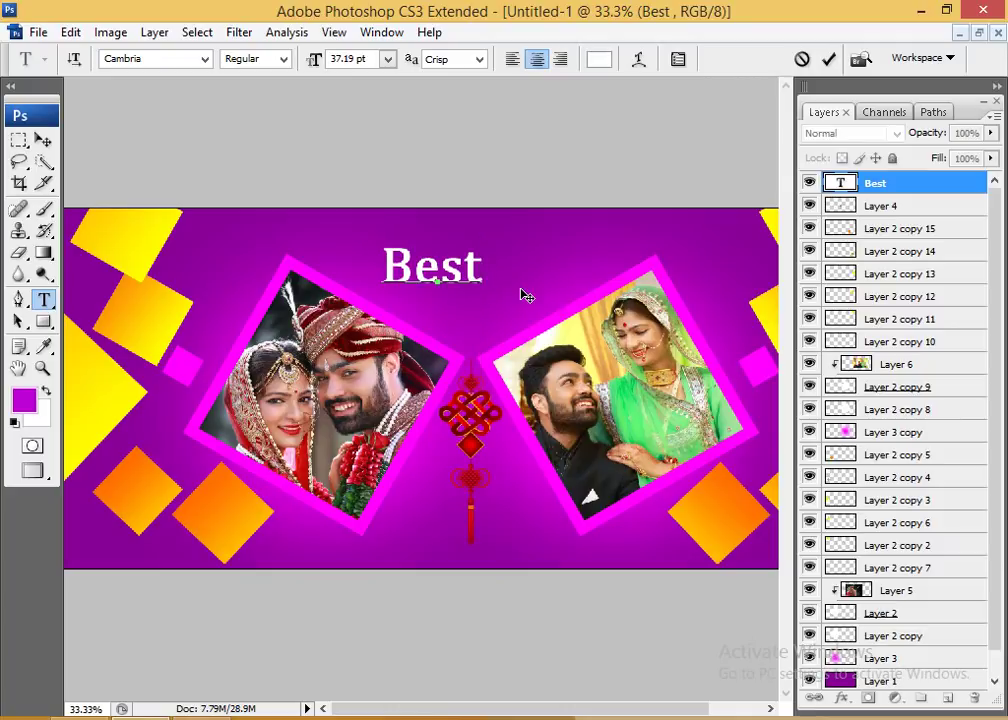
- Extend the title to read 'Best Wishes For You'
text(w)
key(BackSpace)
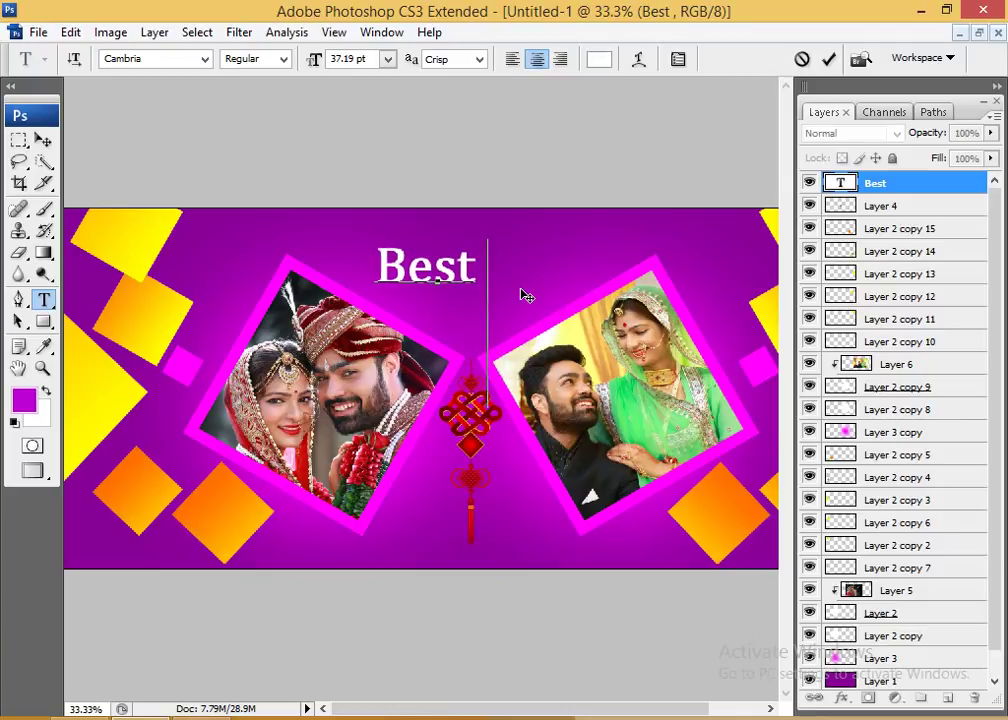
text( W)
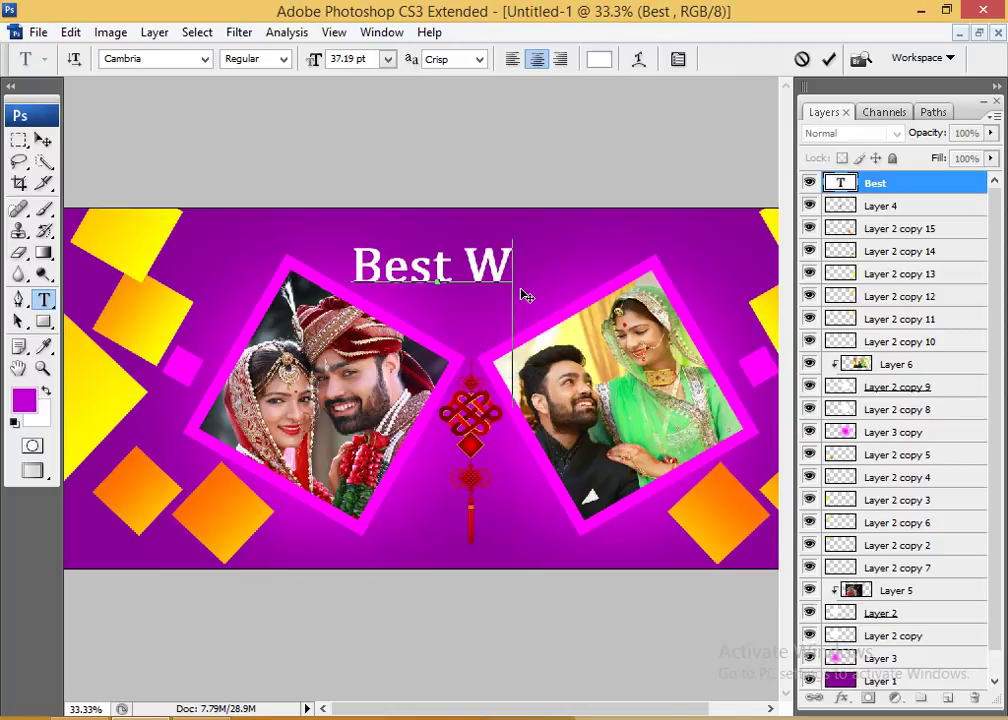
text(ish)
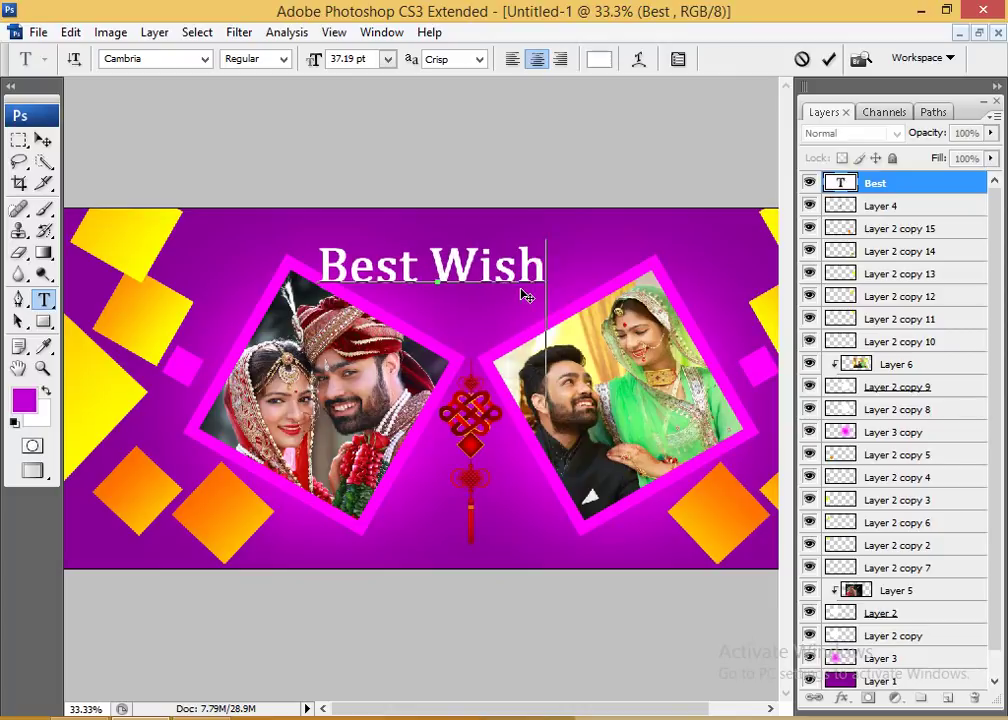
text(es F)
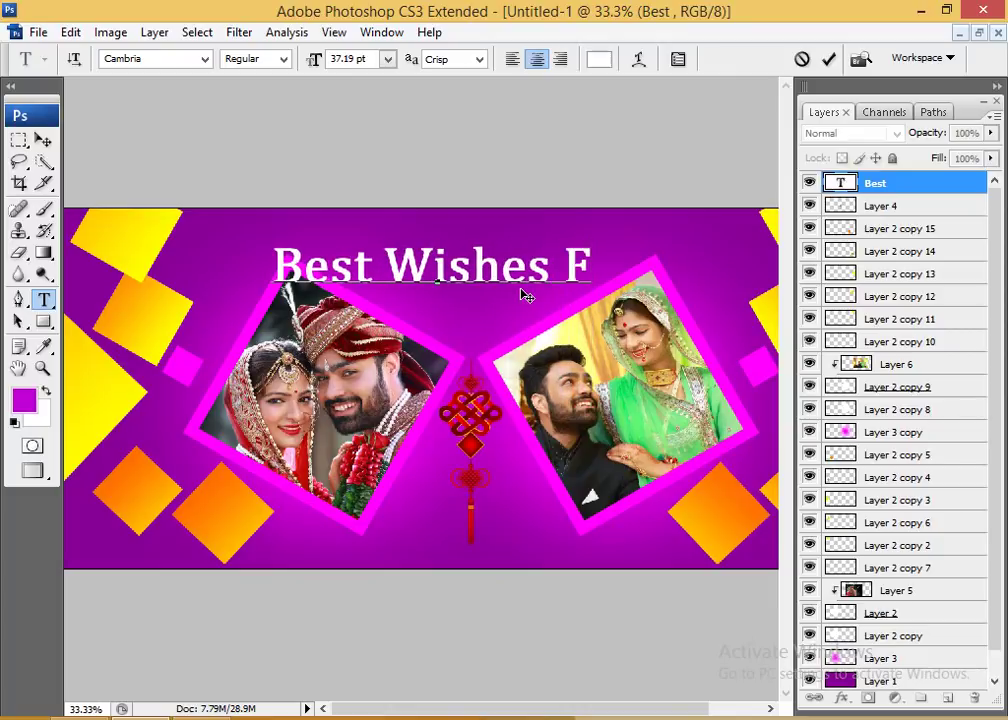
text(or )
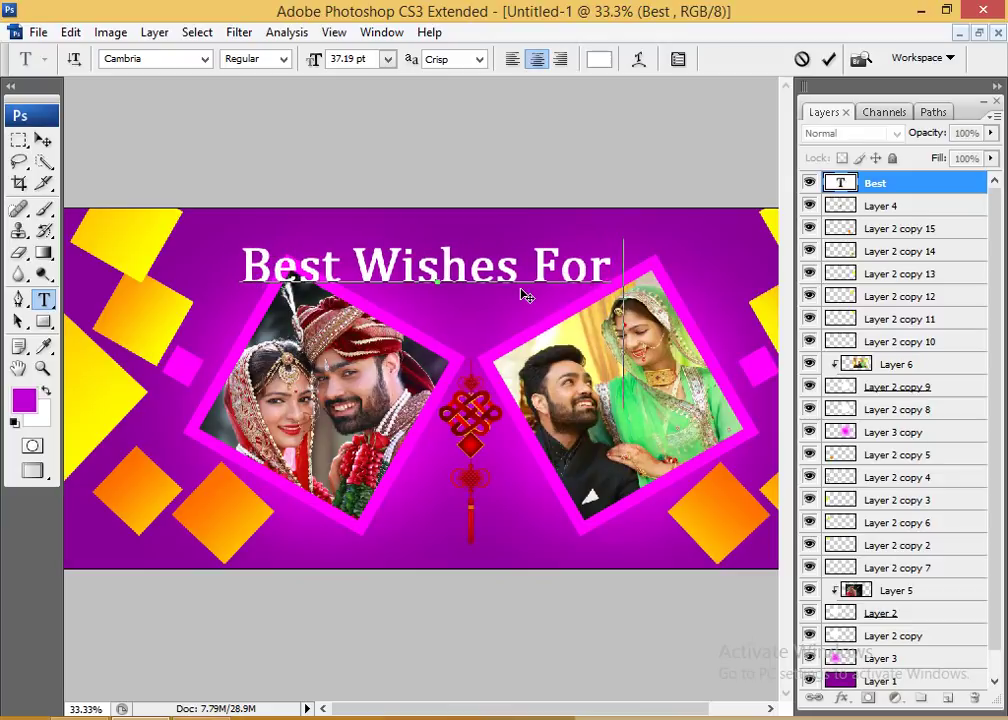
text(You)
key(ctrl+Return)
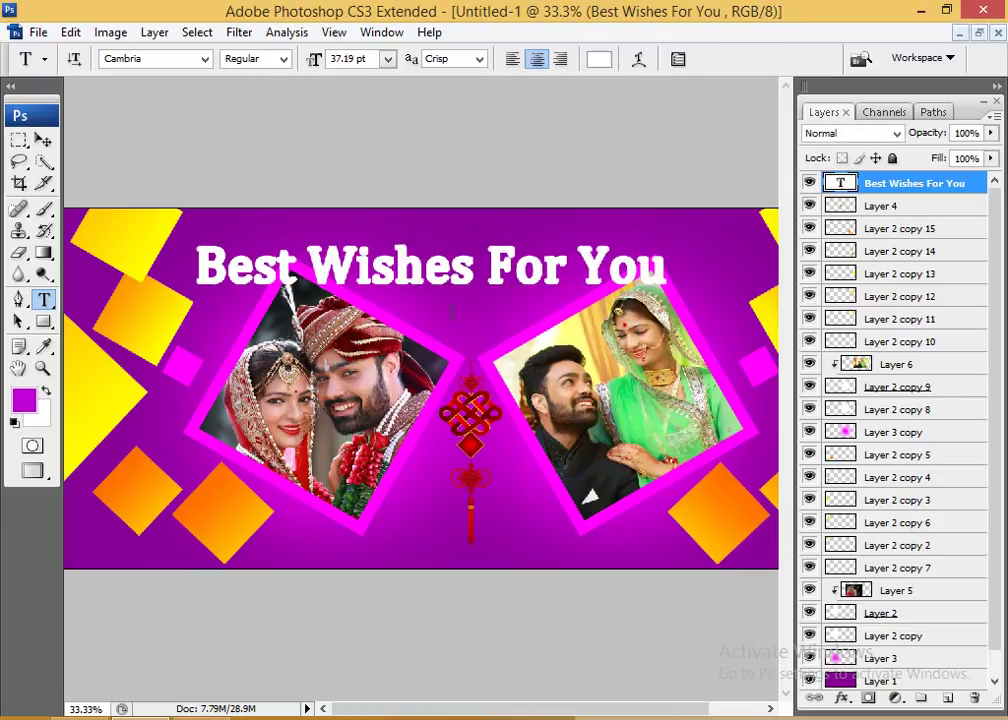
- Break 'For You' onto a second line, offset to the right
click(468, 283)
key(Return)
key(ctrl+Return)
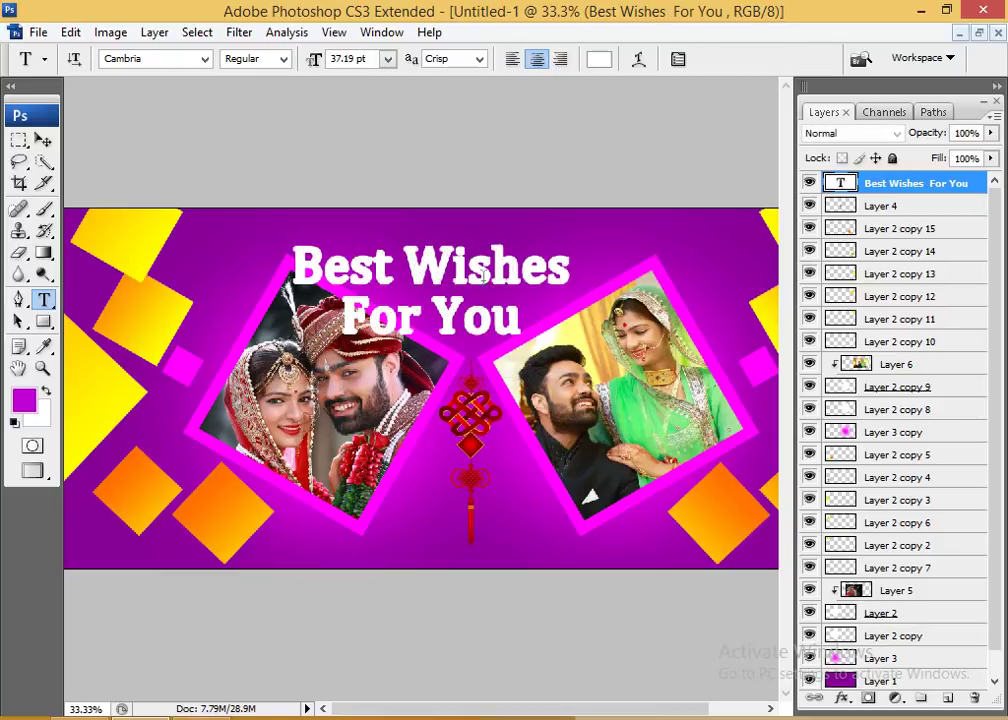
click(342, 300)
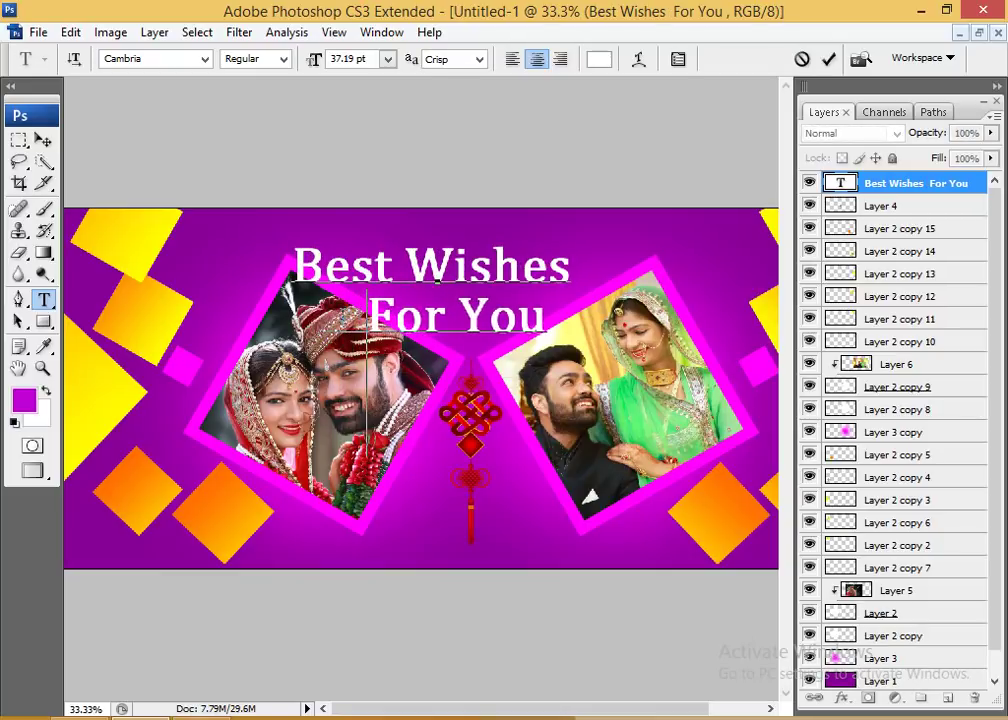
key(ctrl+Return)
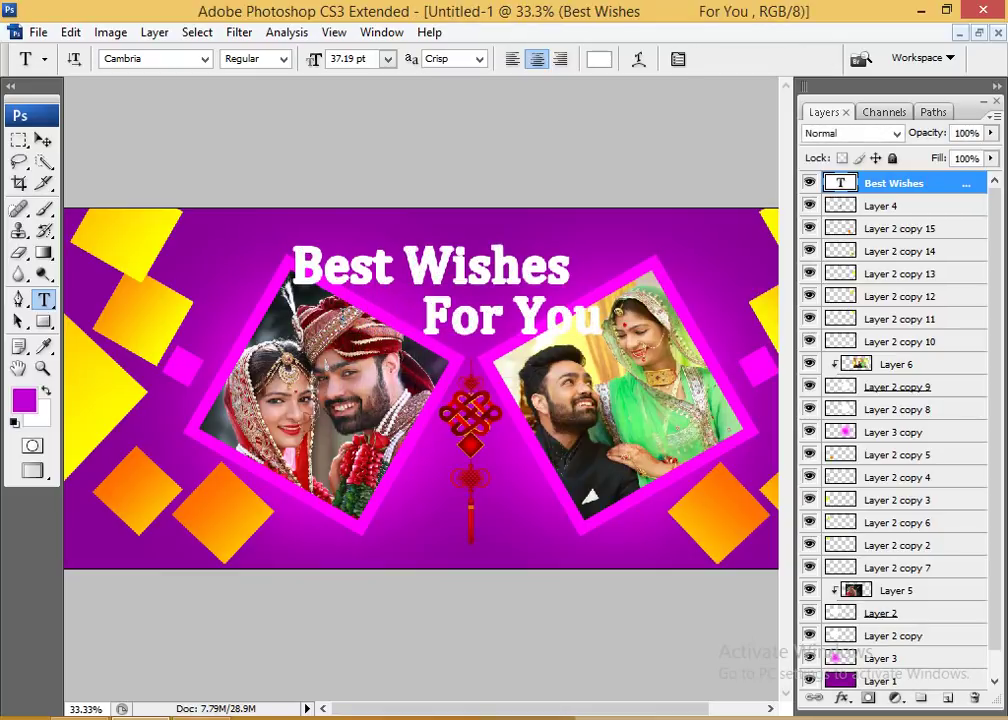
click(43, 140)
key(ctrl+t)
- Scale the title to about 69% and move it up the spread
drag(619, 246, 564, 274)
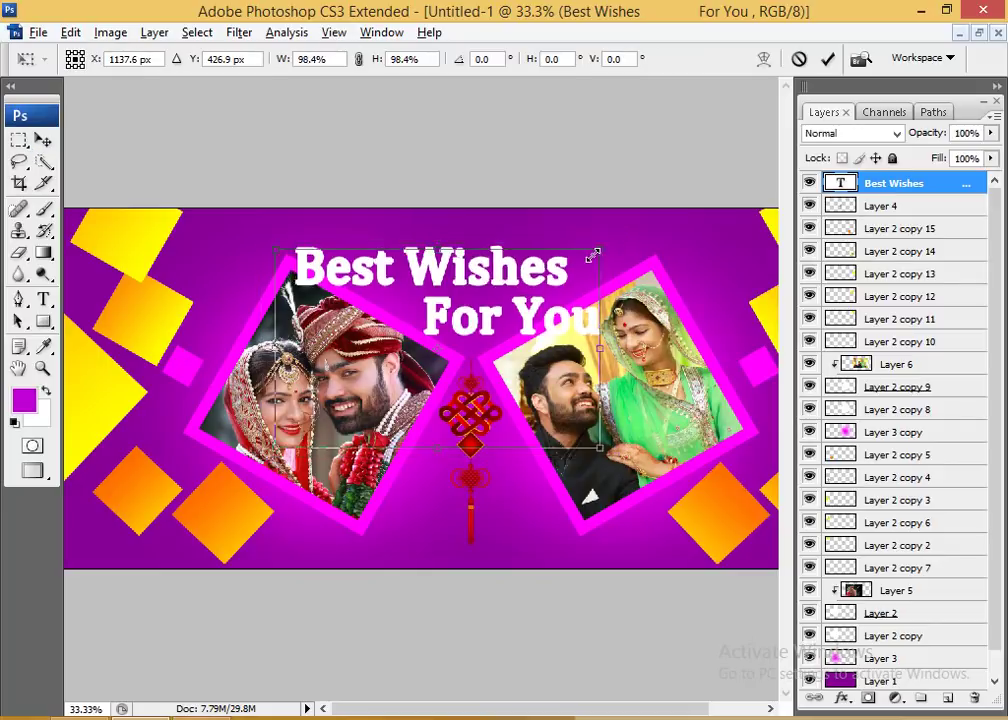
drag(440, 350, 440, 320)
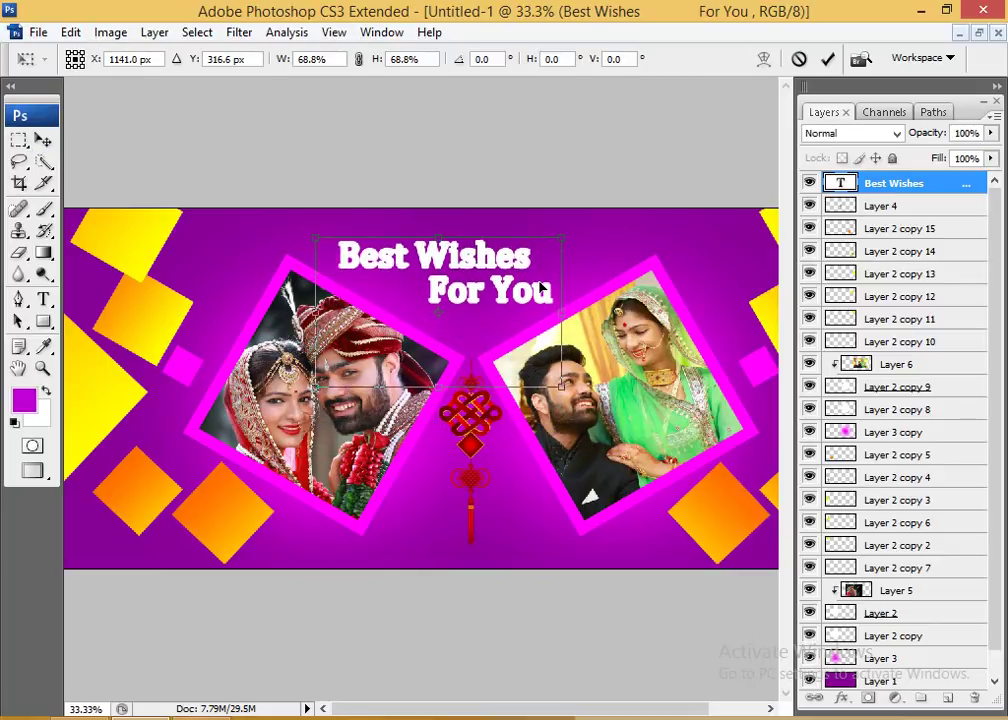
key(Return)
right_click(478, 240)
click(520, 297)
- Fine-tune the title's size and nudge it up near the top centre, then preview the spread
key(ctrl+t)
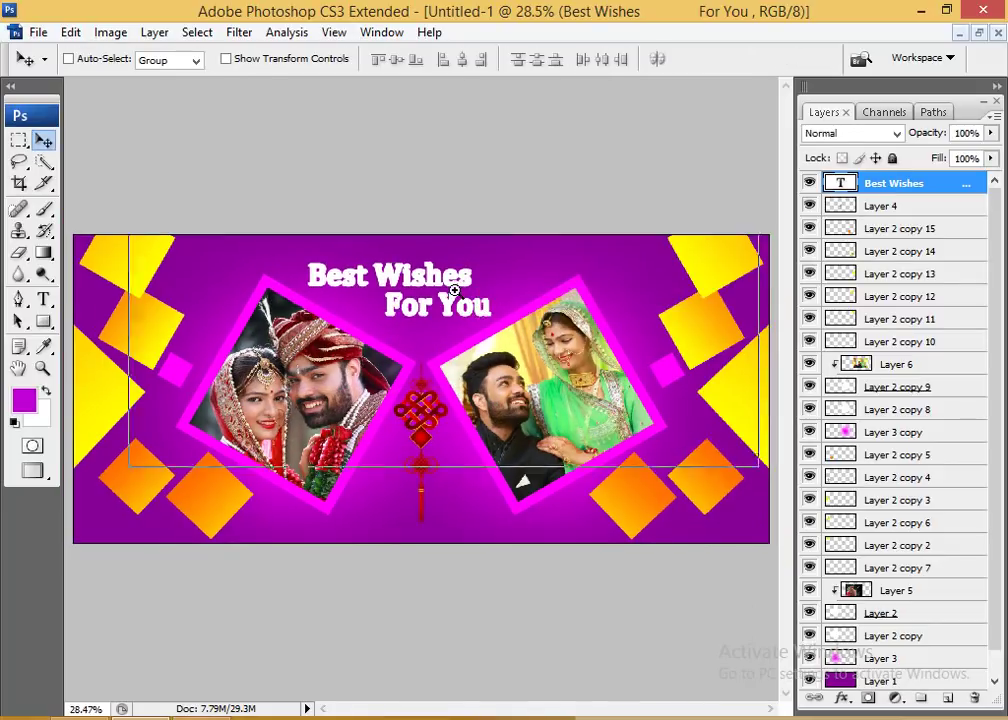
key(ctrl+plus)
drag(467, 235, 472, 232)
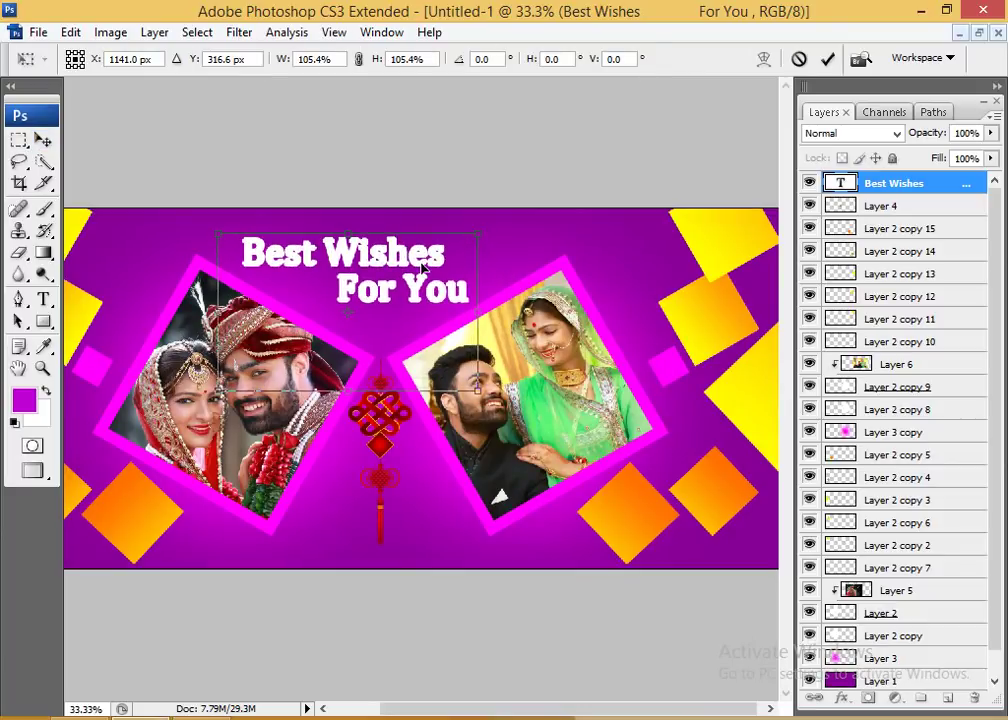
key(Return)
drag(423, 268, 423, 257)
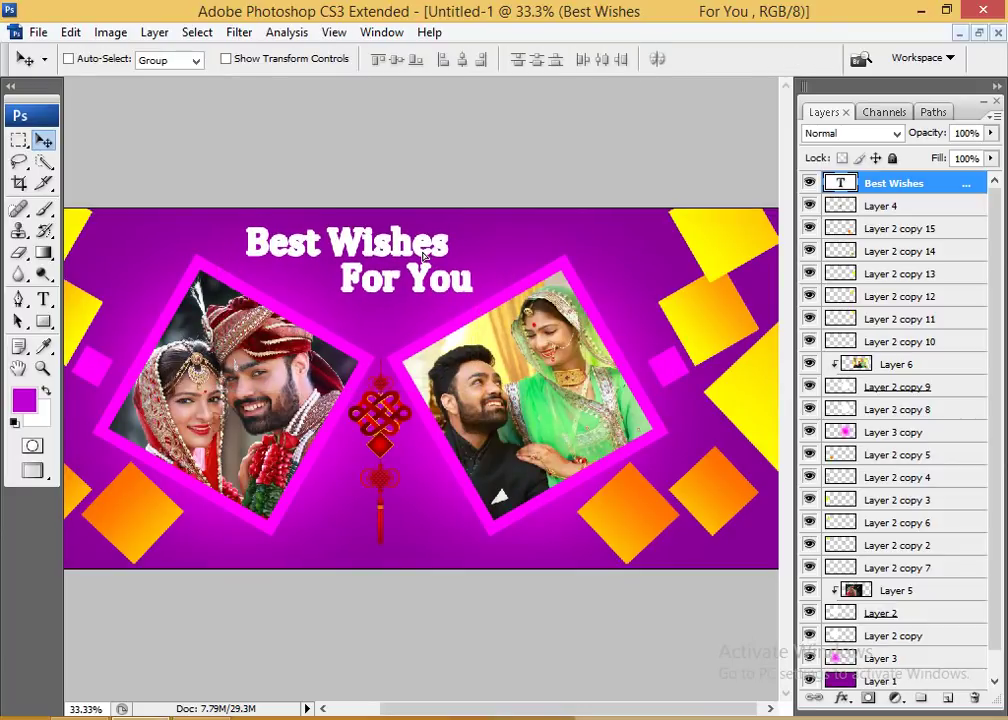
right_click(270, 211)
click(350, 240)
key(Tab)
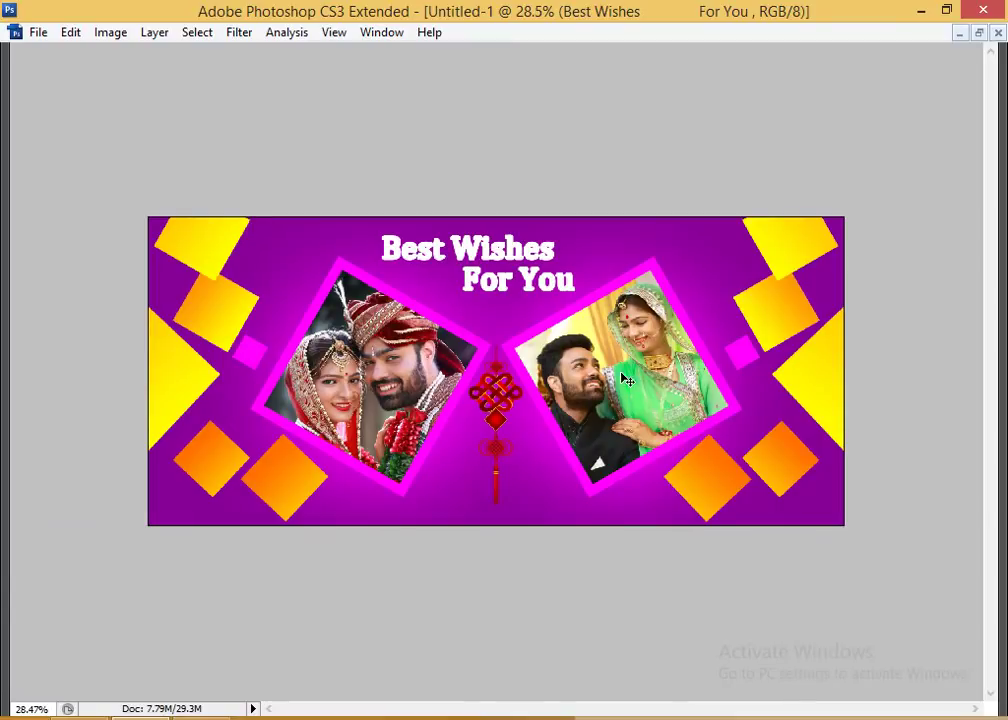
key(Tab)
- Give the title a Gradient Overlay from the Orange, Yellow, Orange preset with its right stop removed
click(843, 699)
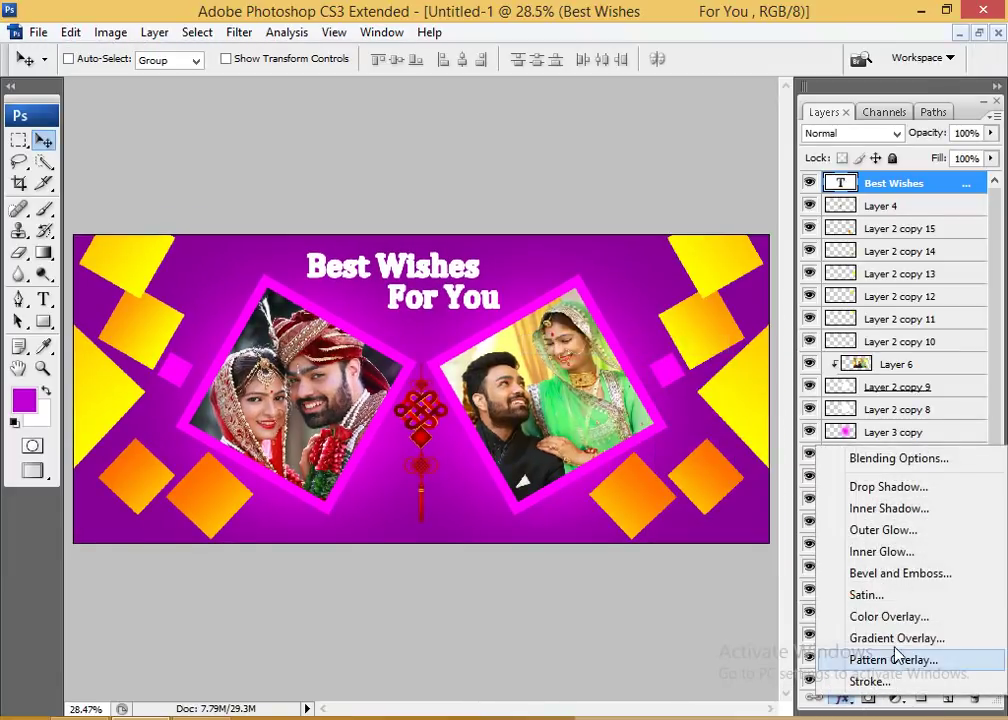
click(895, 640)
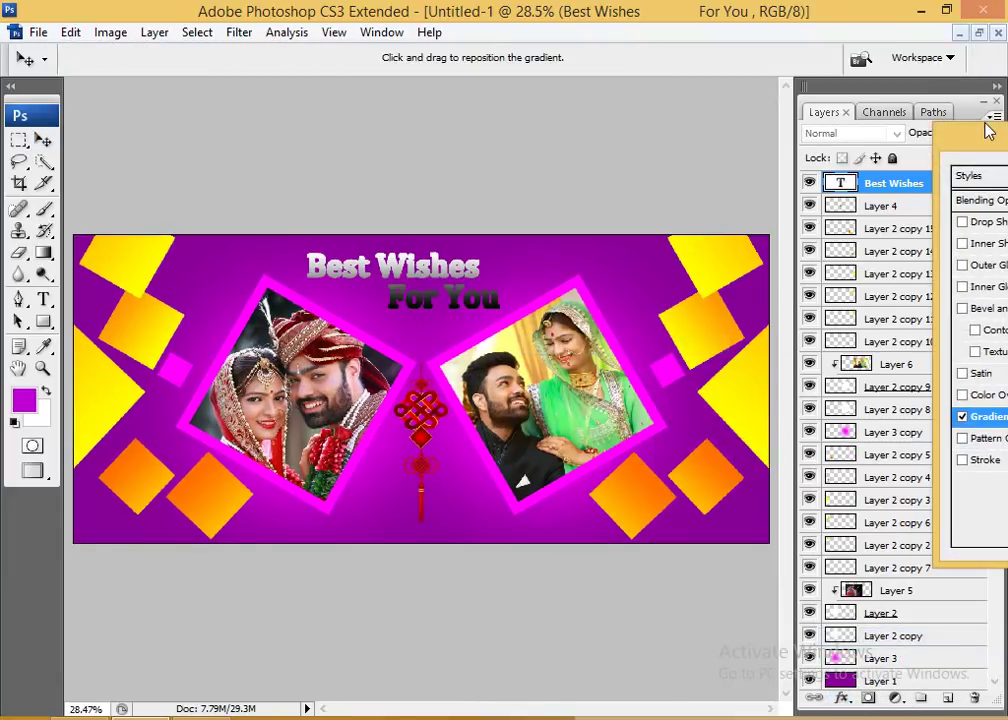
mouse_move(988, 130)
mouse_down()
mouse_move(605, 232)
mouse_move(587, 166)
mouse_up()
click(815, 275)
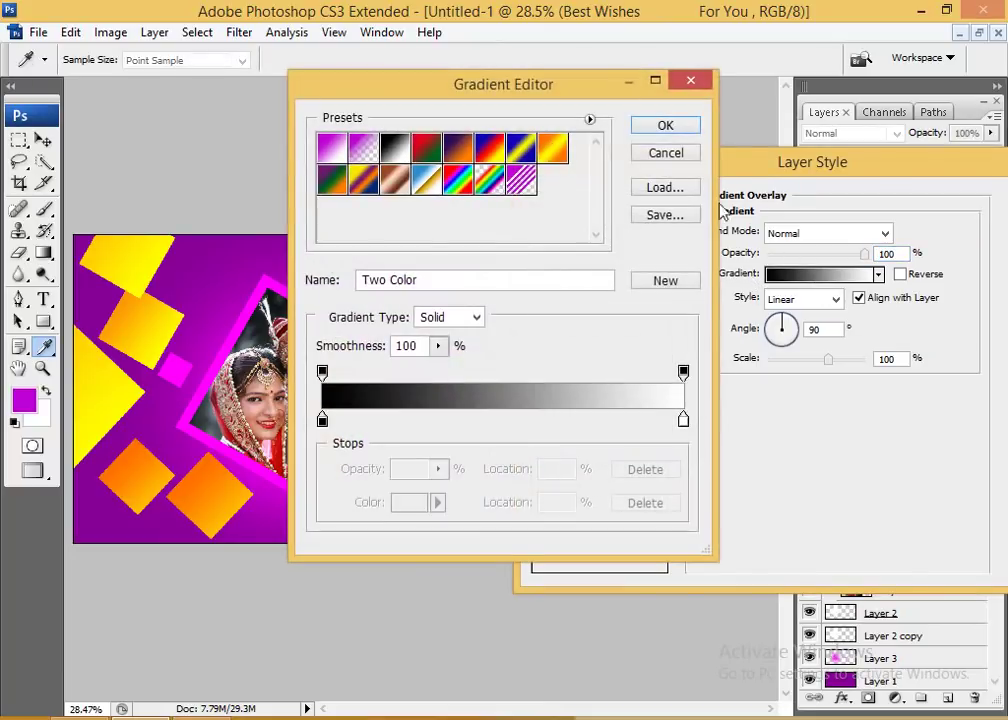
drag(556, 91, 849, 268)
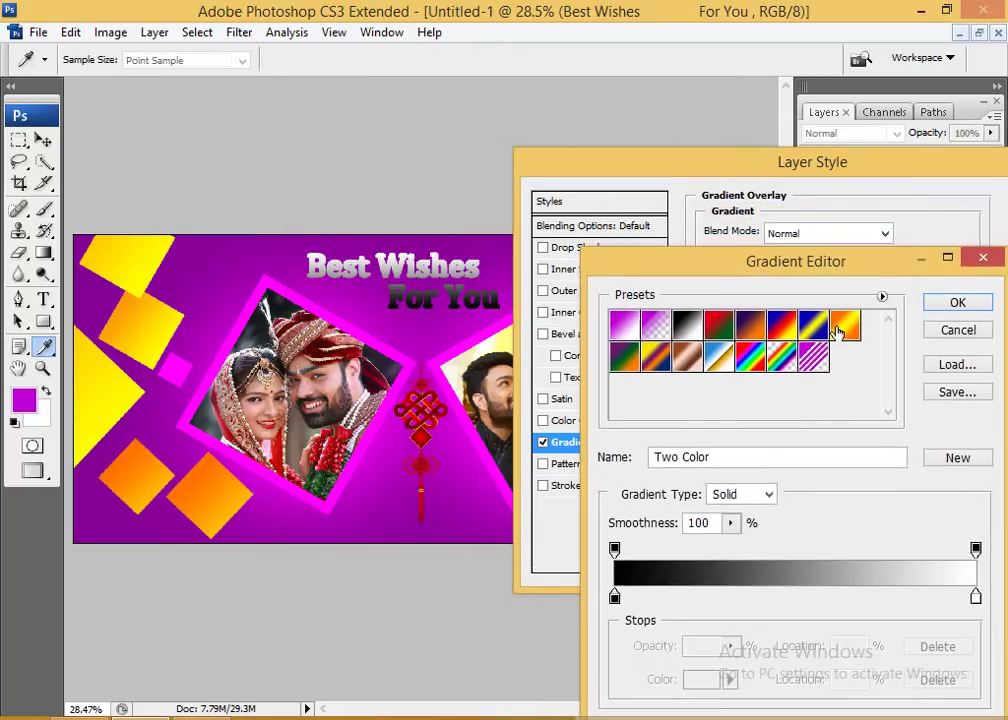
click(840, 327)
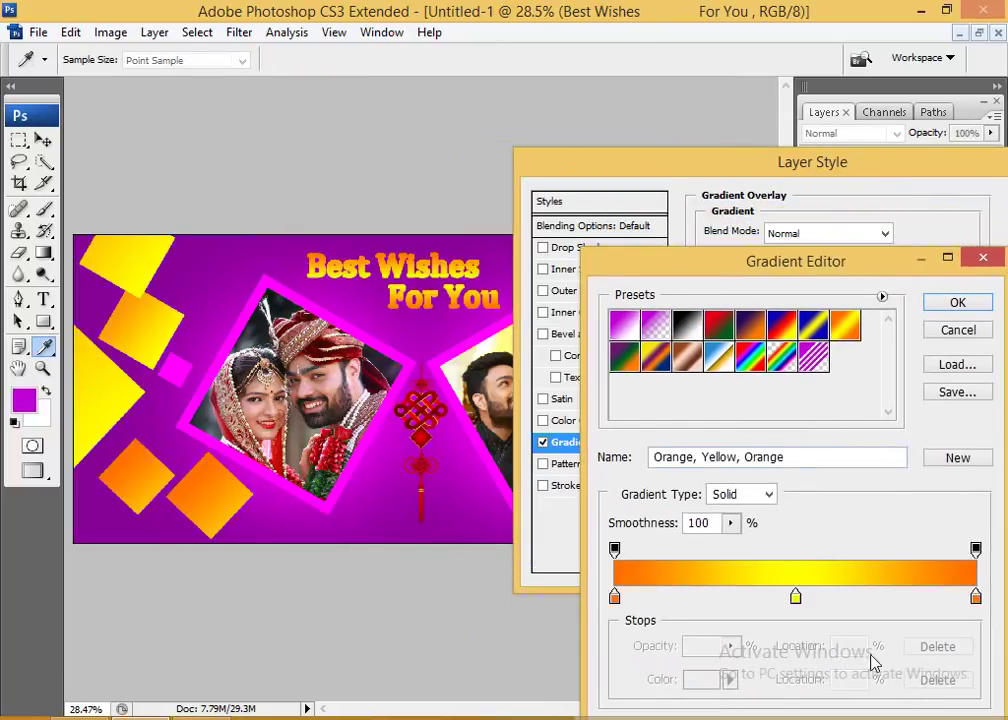
click(975, 597)
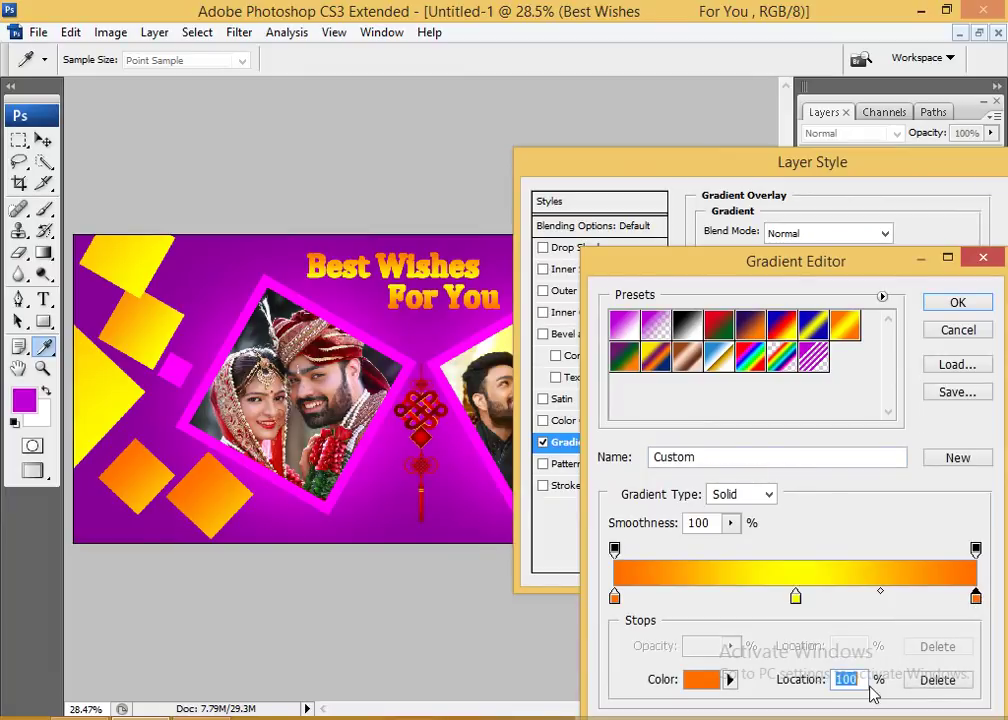
click(937, 679)
drag(805, 264, 580, 300)
click(808, 326)
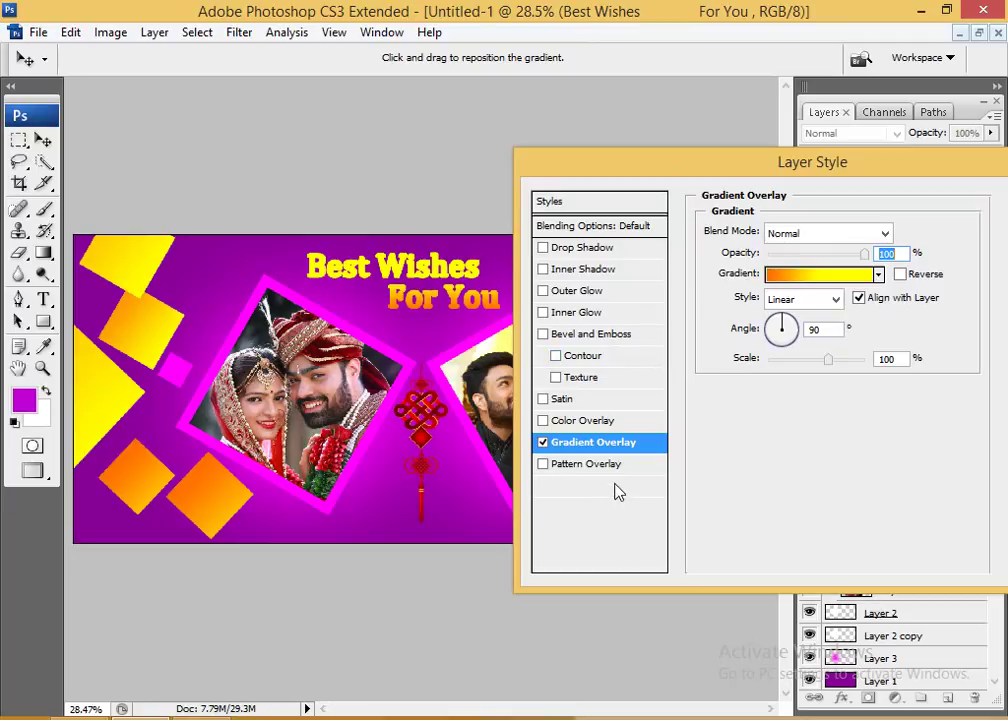
- Add a drop shadow with 11 px distance and 10% spread, and apply the layer style
click(582, 248)
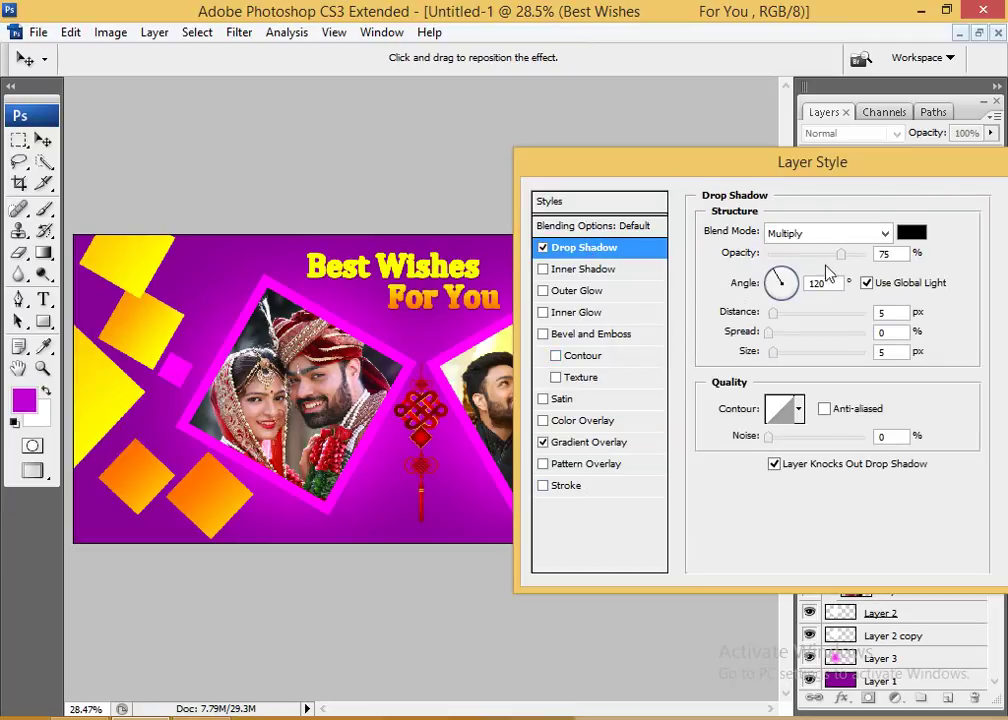
drag(725, 164, 678, 196)
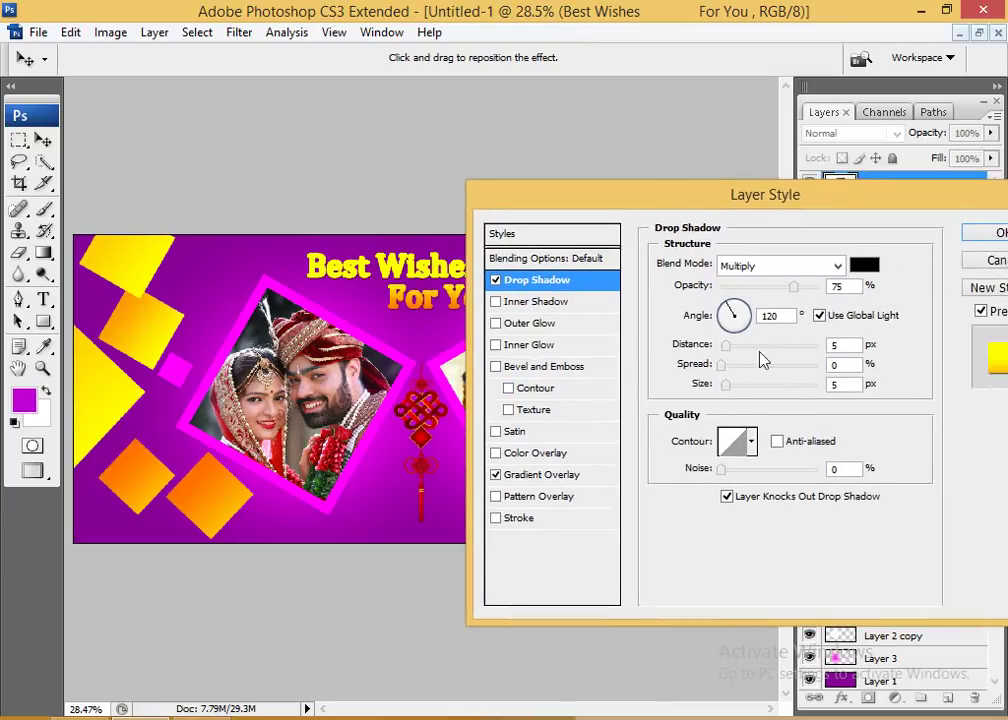
click(735, 352)
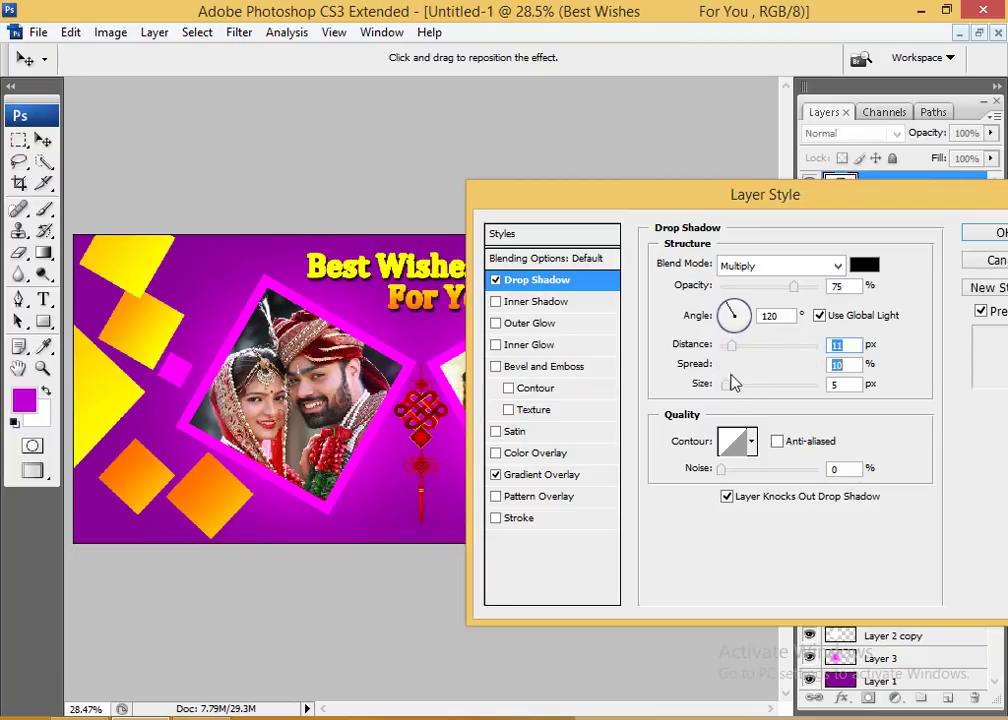
click(731, 365)
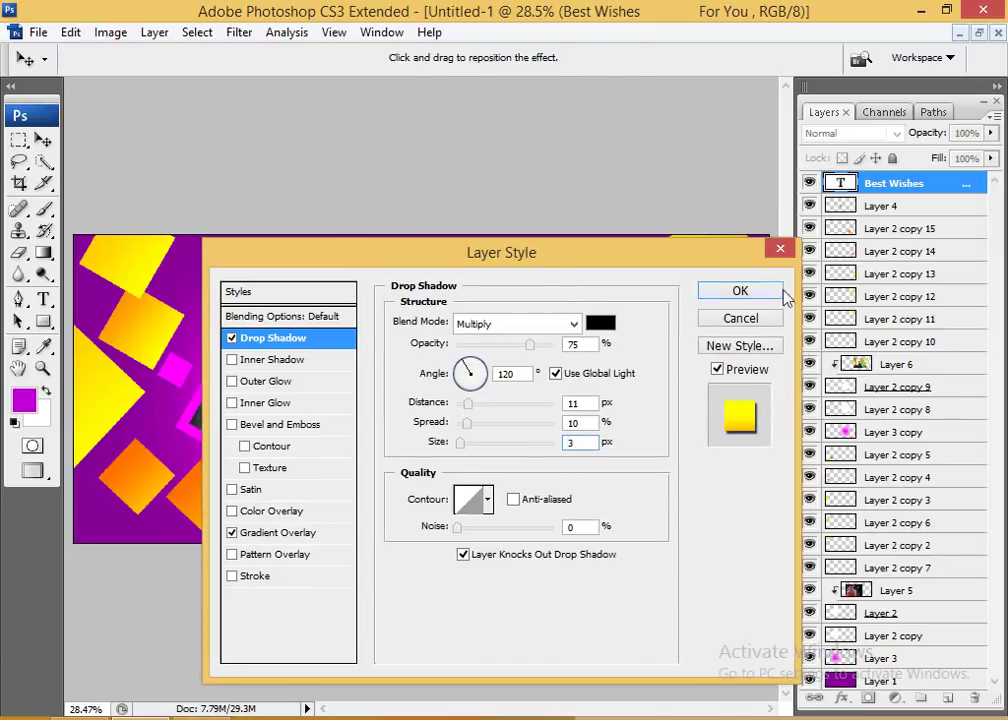
click(760, 290)
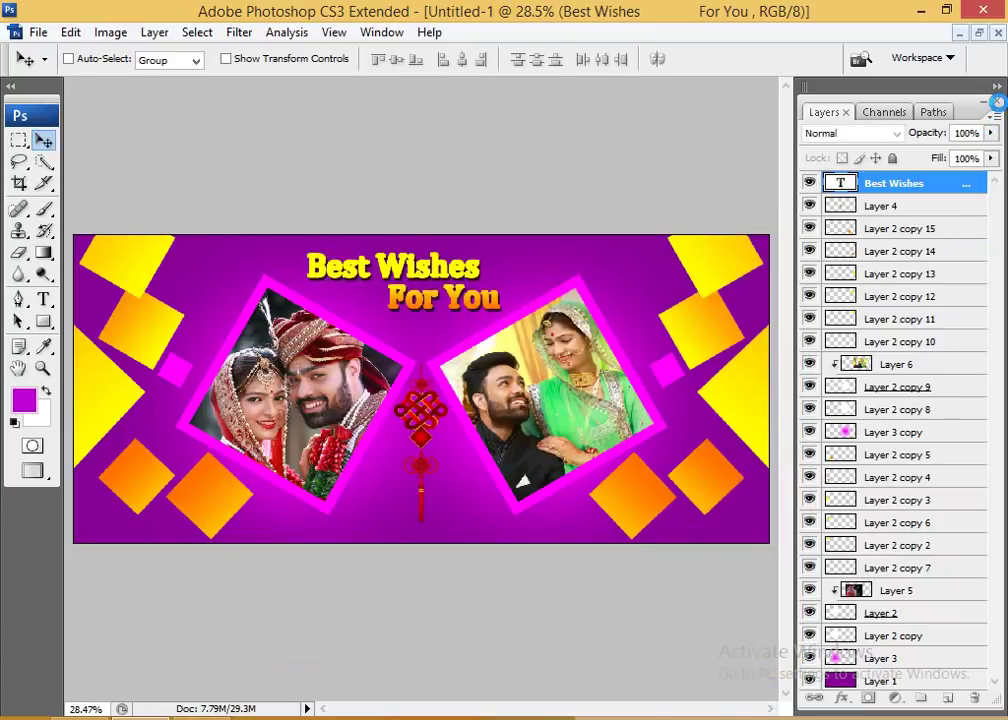
- Close the Layers panel group and fit the finished wedding spread on screen
click(995, 101)
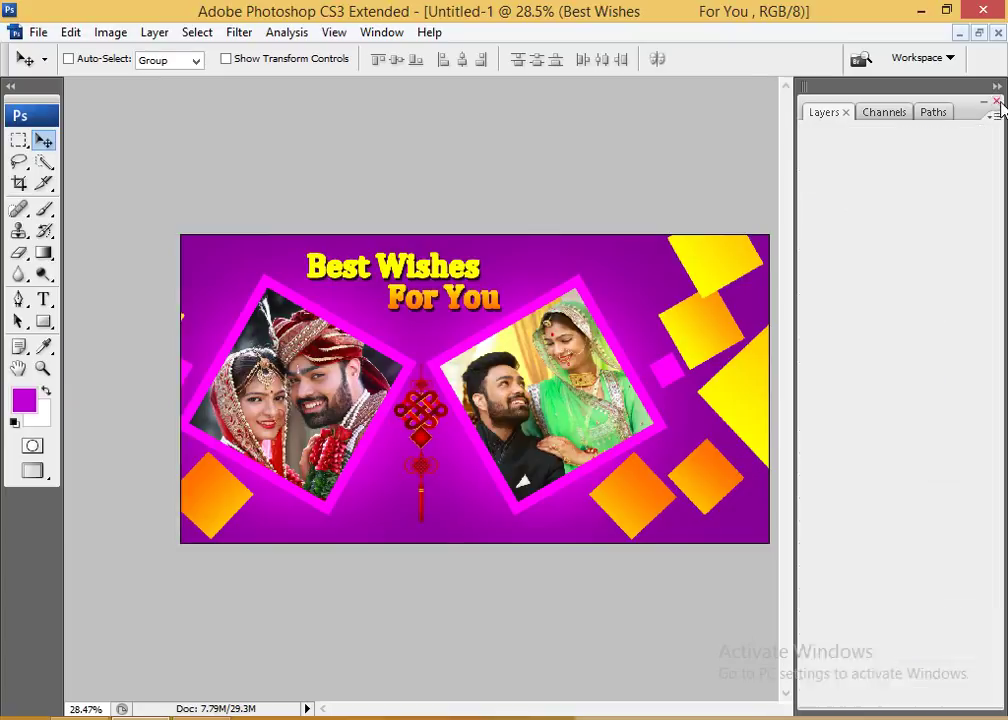
right_click(611, 363)
click(640, 358)
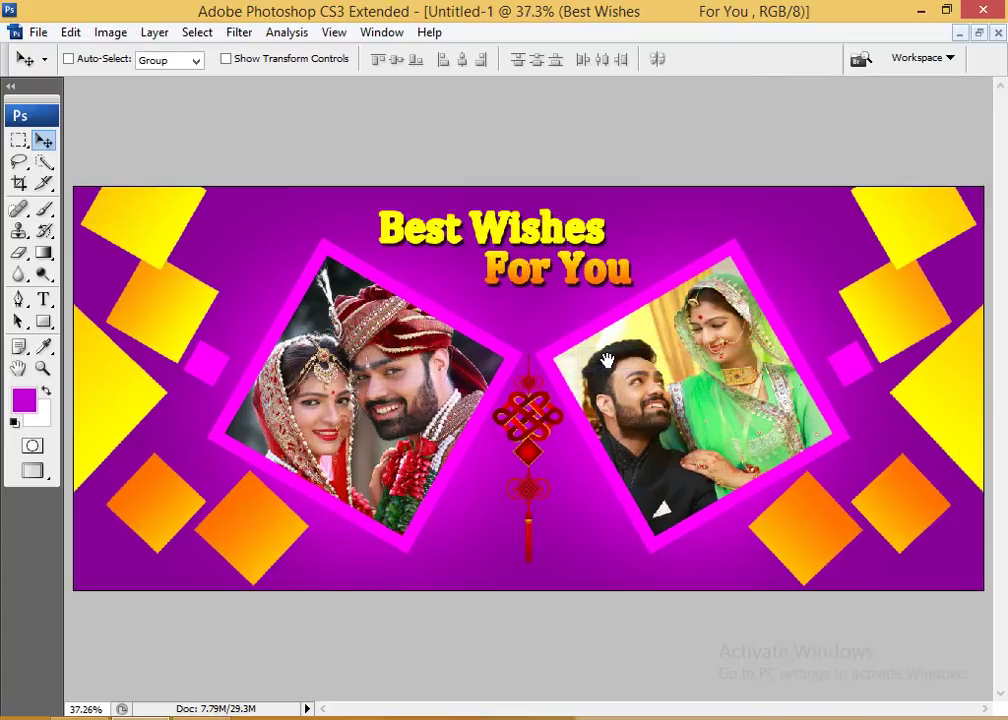